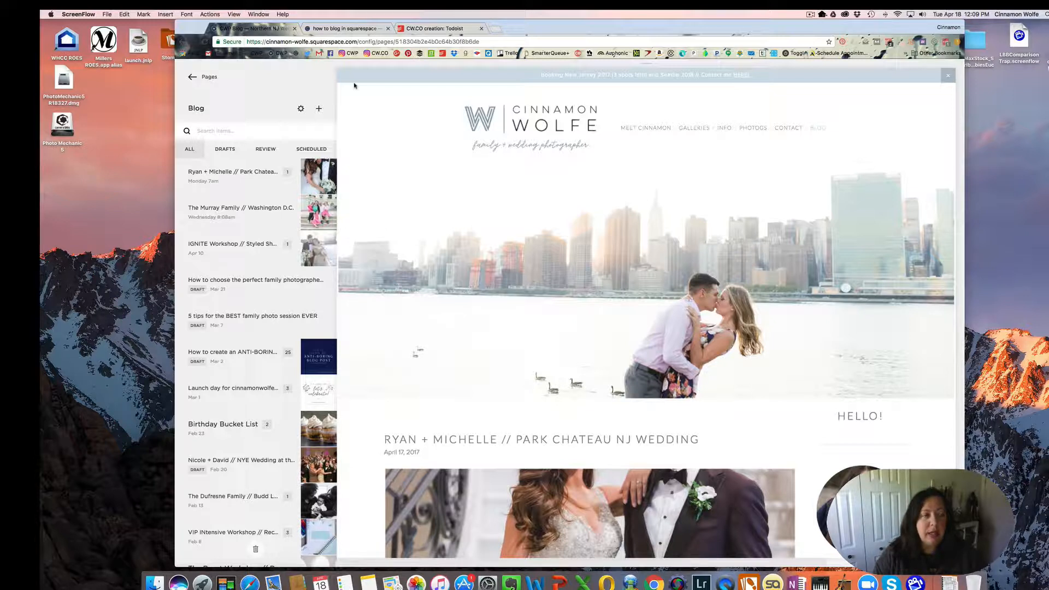
Return to the site's main menu and open the Blog page from the main navigation pages.
{"action": "left_click", "coordinate": [206, 78]}
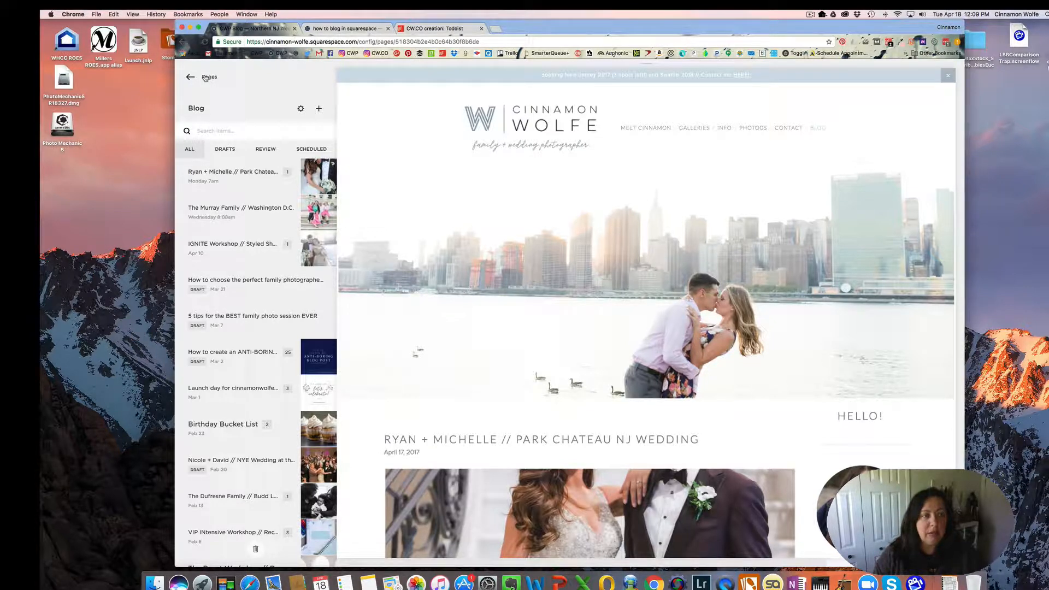
{"action": "left_click", "coordinate": [205, 78]}
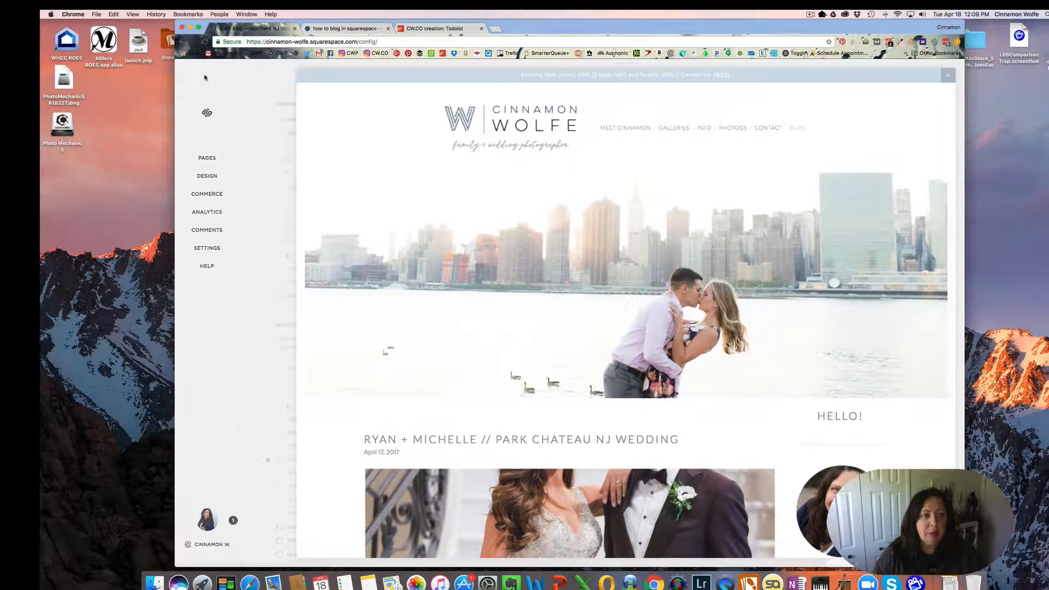
{"action": "left_click", "coordinate": [228, 158]}
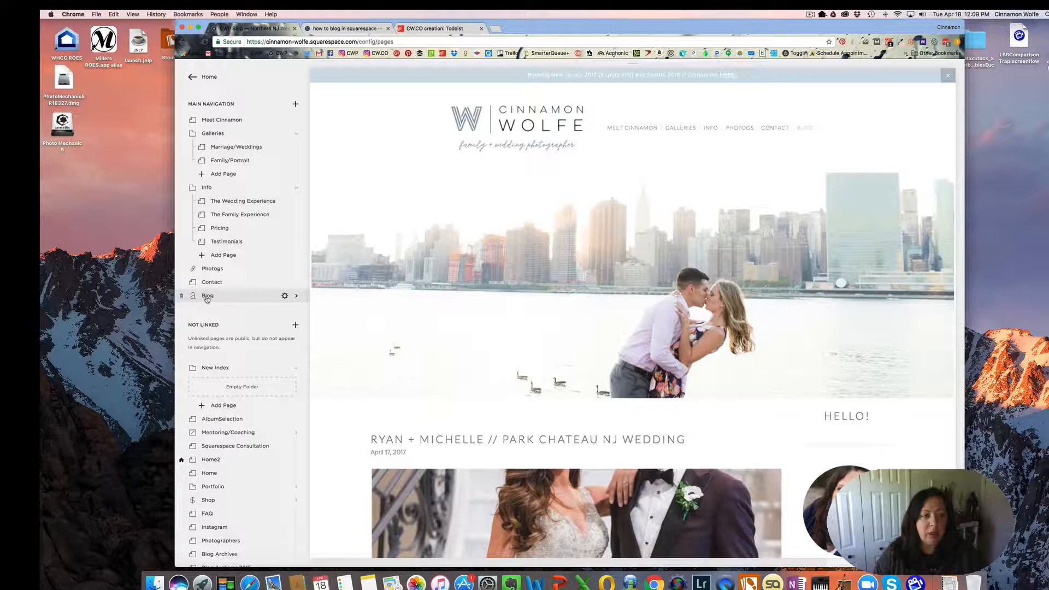
{"action": "left_click", "coordinate": [207, 297]}
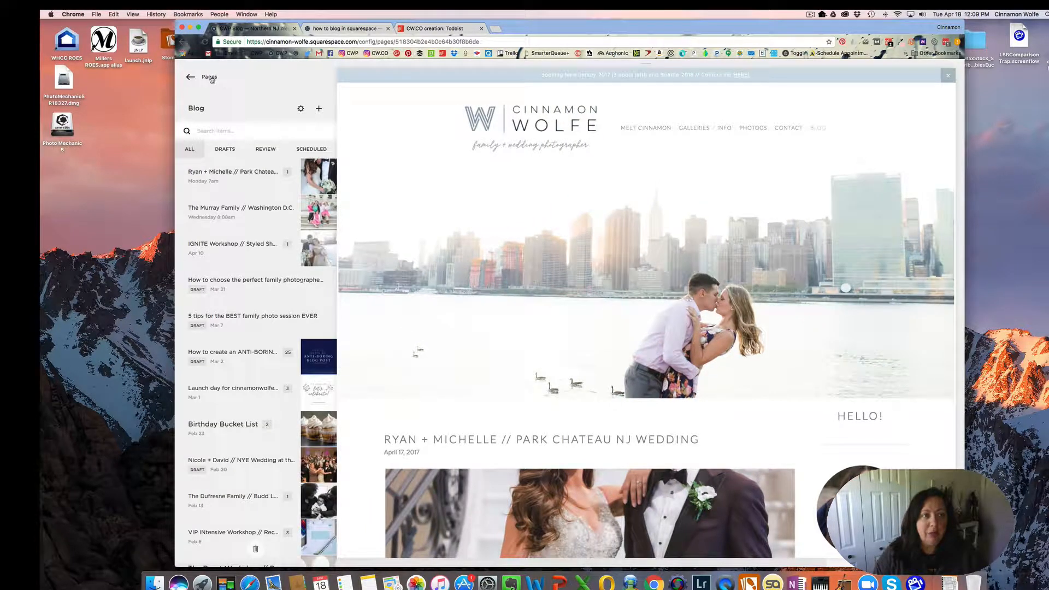
View the page types available for a new main navigation page and return to the site's main menu.
{"action": "left_click", "coordinate": [209, 77]}
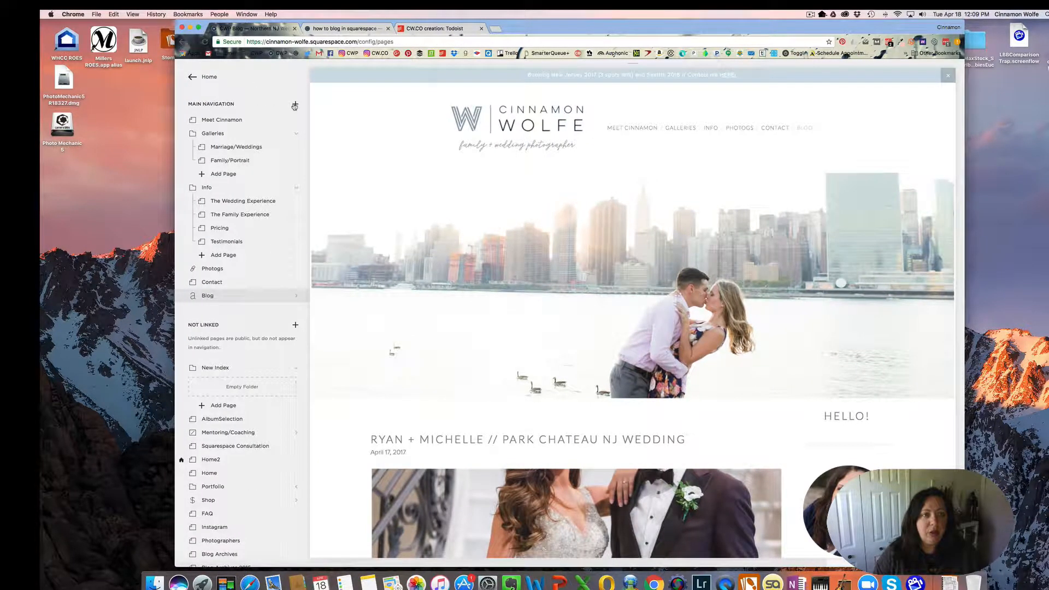
{"action": "left_click", "coordinate": [295, 104]}
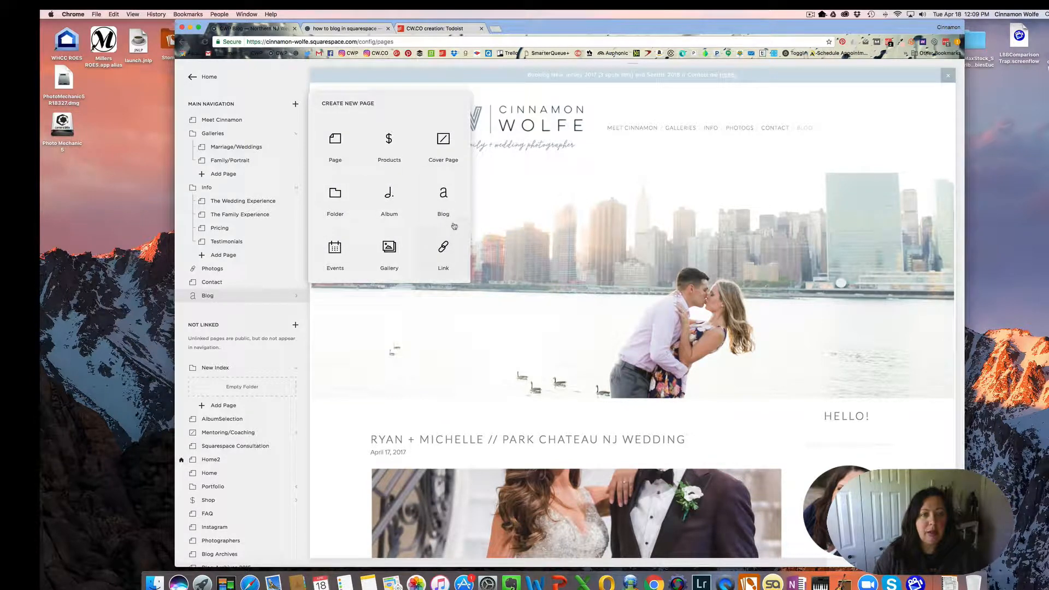
{"action": "left_click", "coordinate": [201, 77]}
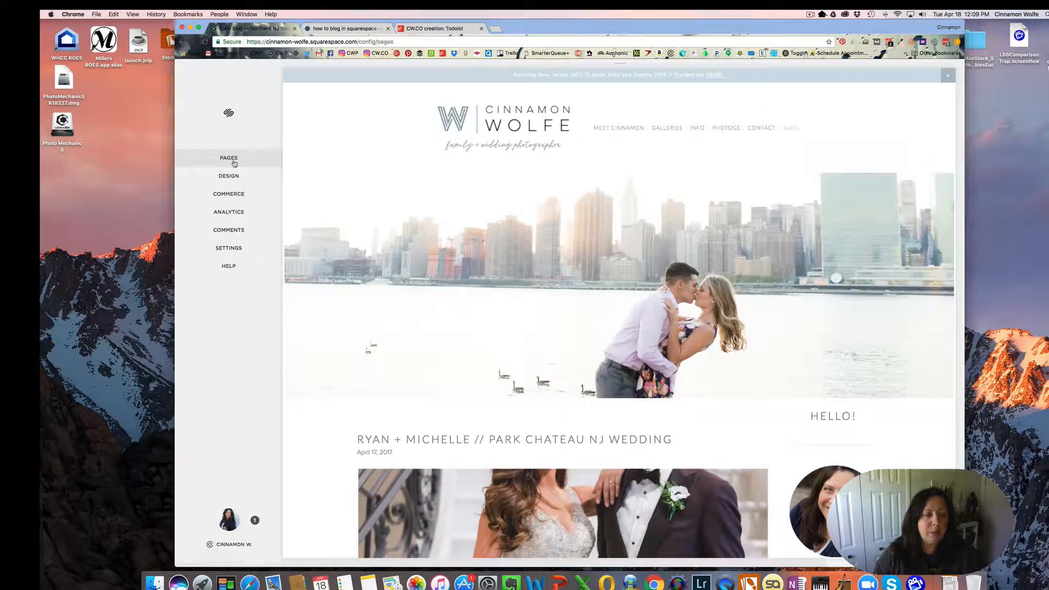
Open the Blog page from the site's pages and start a new blog post.
{"action": "left_click", "coordinate": [230, 158]}
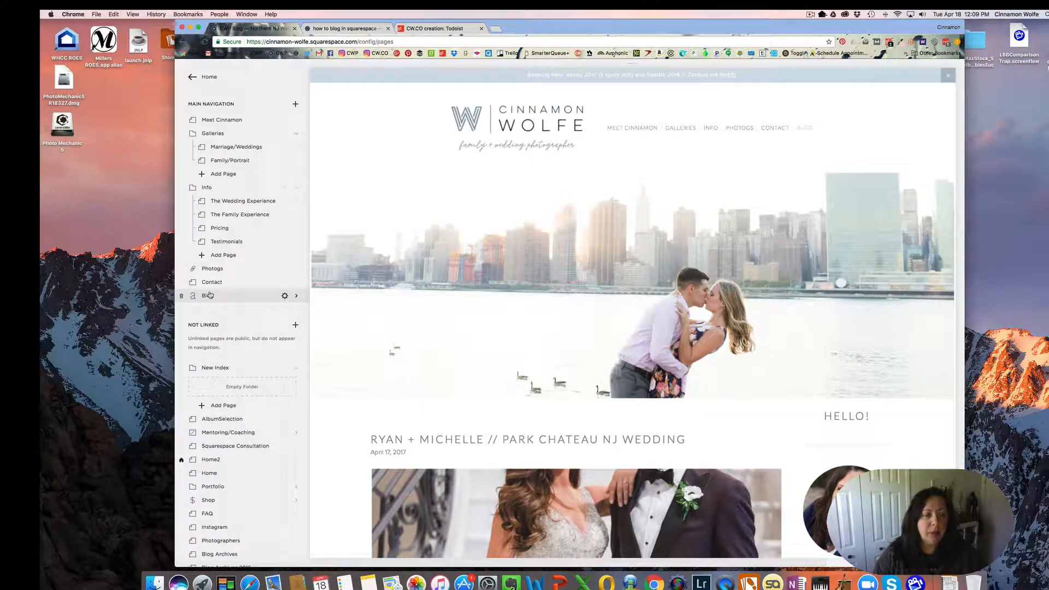
{"action": "left_click", "coordinate": [208, 295]}
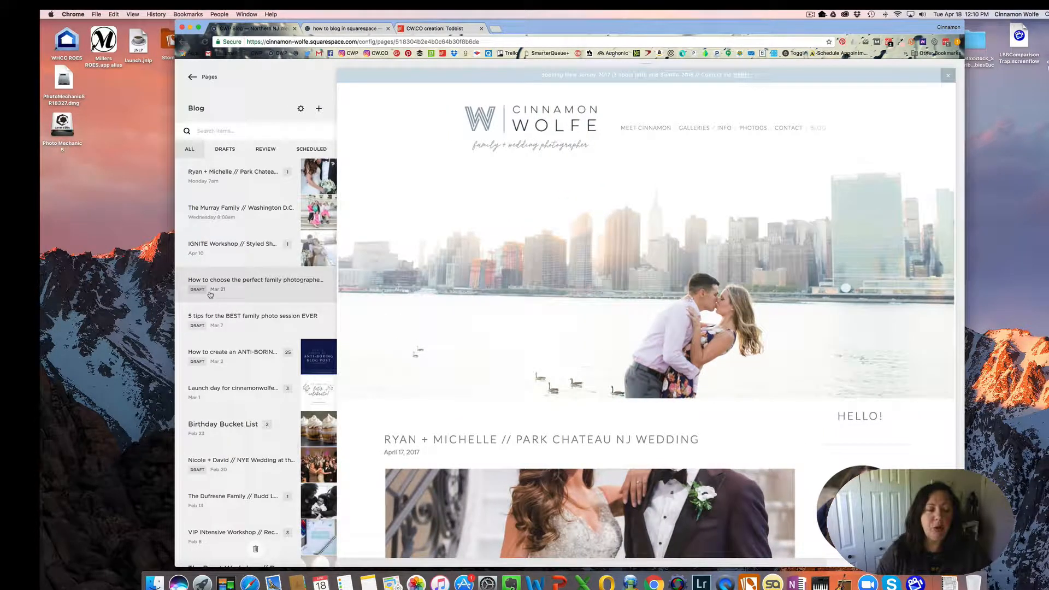
{"action": "left_click", "coordinate": [319, 109]}
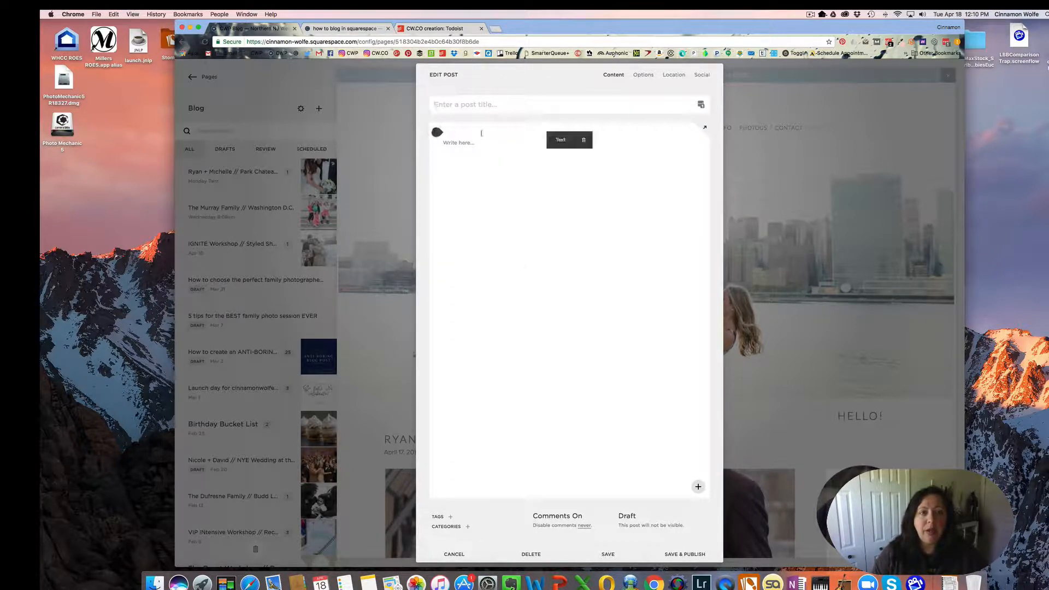
{"action": "left_click", "coordinate": [441, 102]}
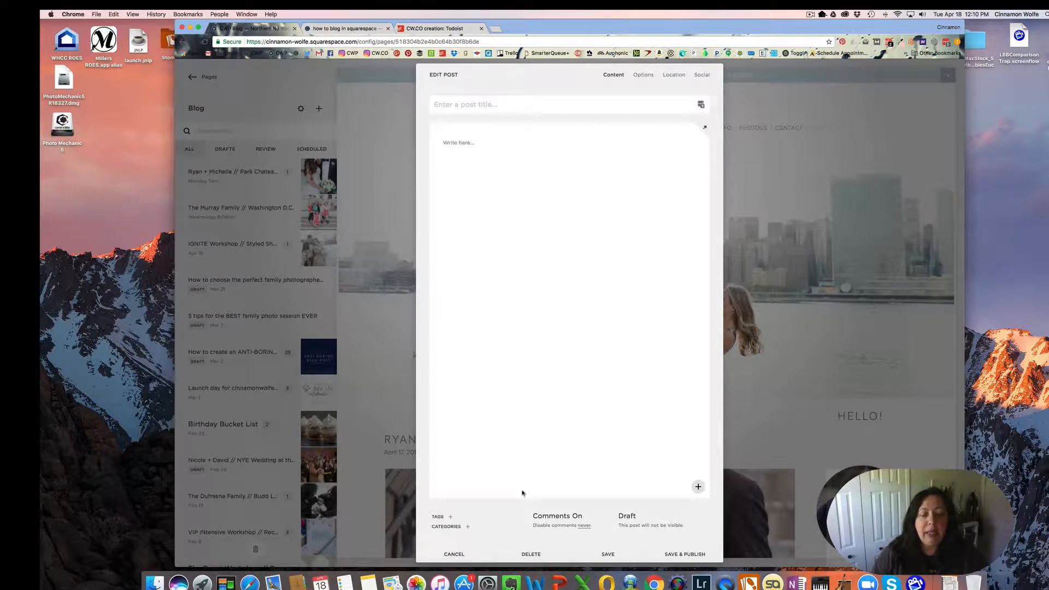
Assign the Wedding category to the new post.
{"action": "left_click", "coordinate": [445, 527]}
{"action": "scroll", "coordinate": [457, 506], "scroll_direction": "down", "scroll_amount": 2}
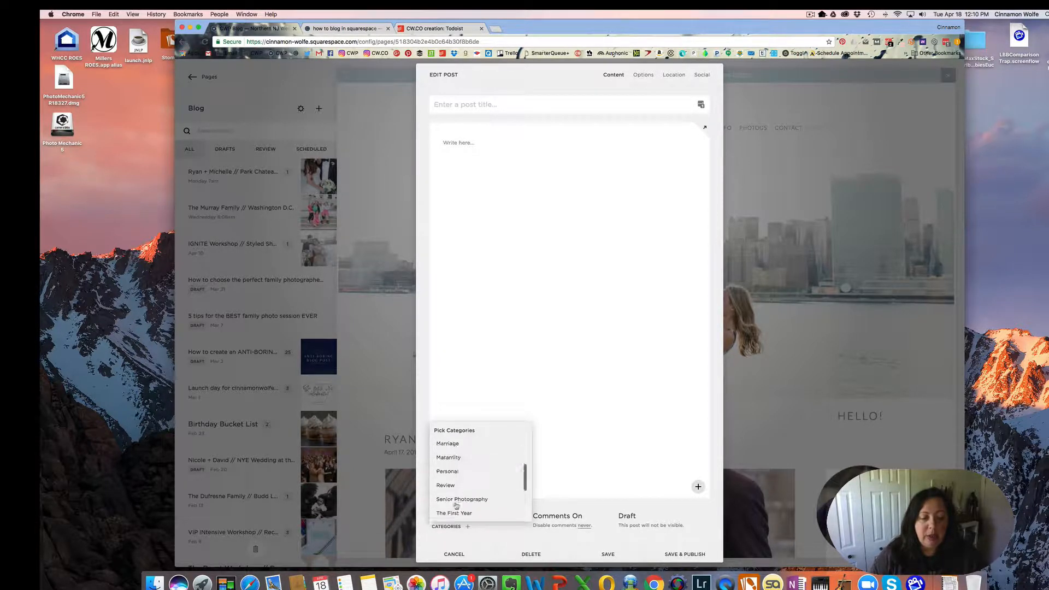
{"action": "scroll", "coordinate": [456, 506], "scroll_direction": "down", "scroll_amount": 2}
{"action": "left_click", "coordinate": [453, 508]}
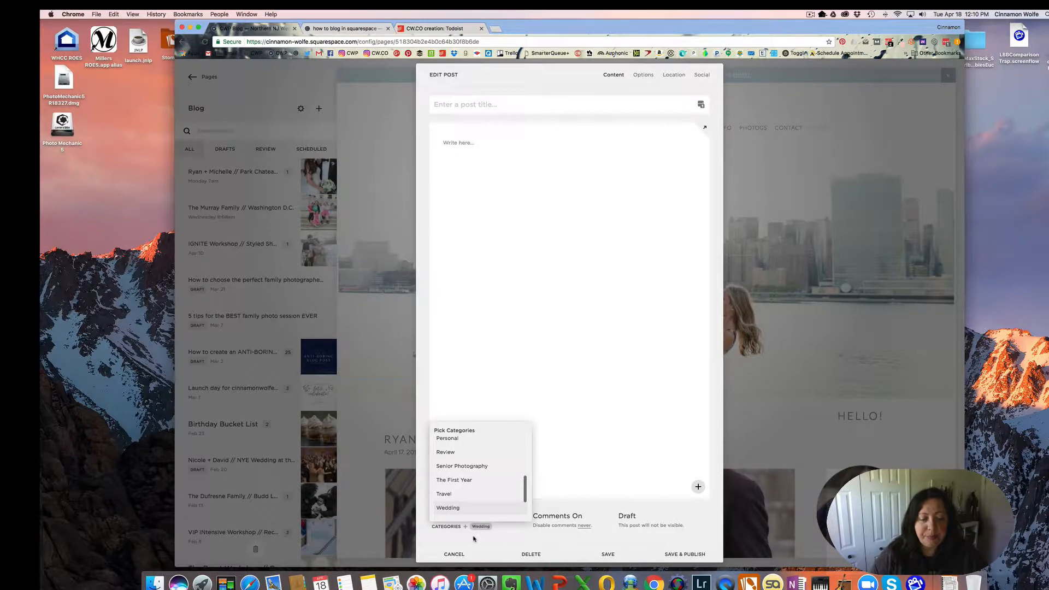
Examine the new post's tag entry, category list and option settings.
{"action": "left_click", "coordinate": [445, 517]}
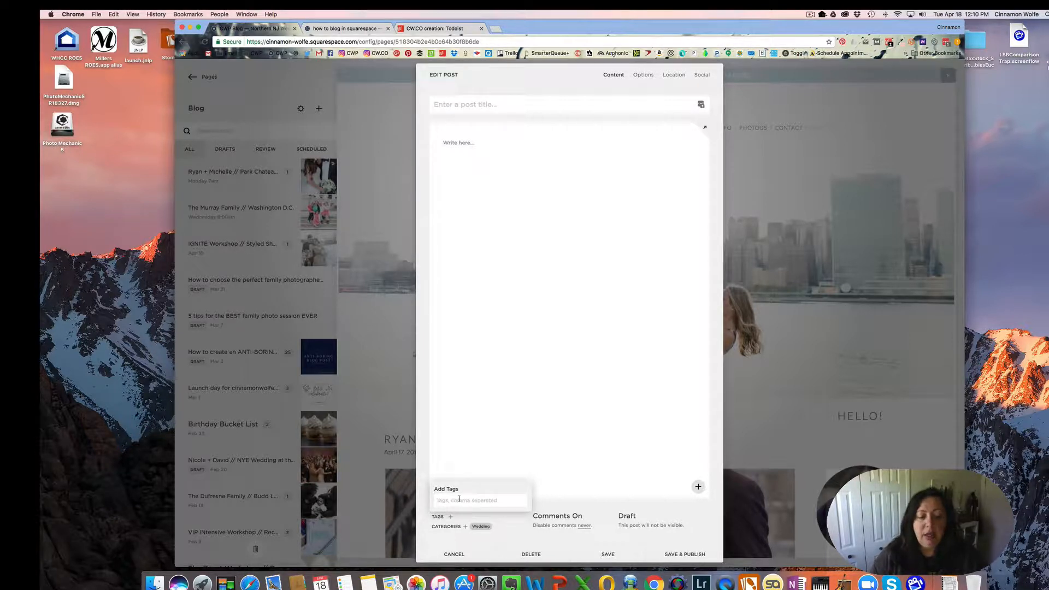
{"action": "left_click", "coordinate": [518, 530]}
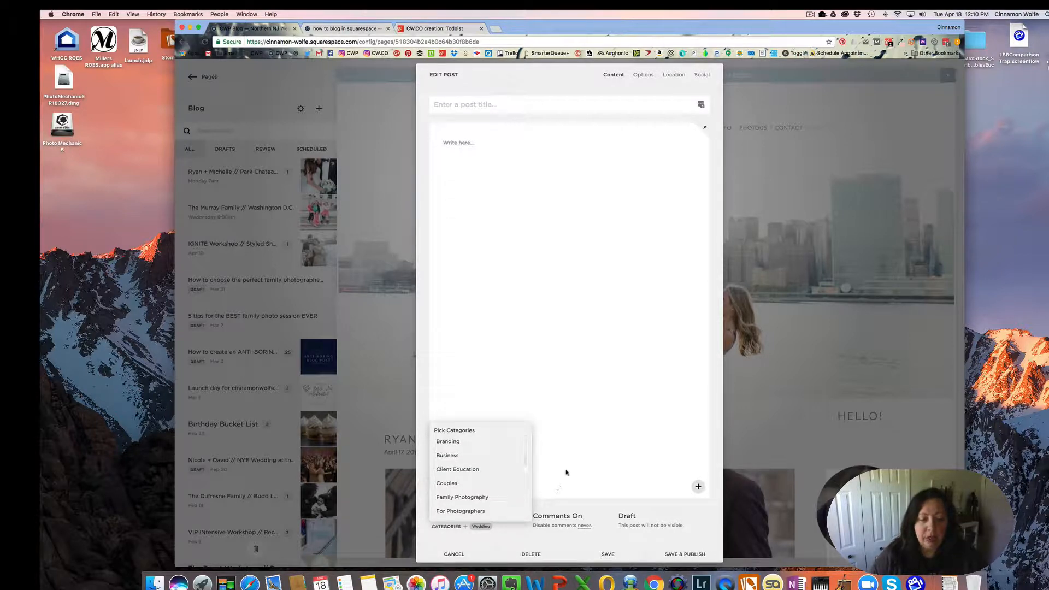
{"action": "left_click", "coordinate": [572, 455]}
{"action": "left_click", "coordinate": [641, 76]}
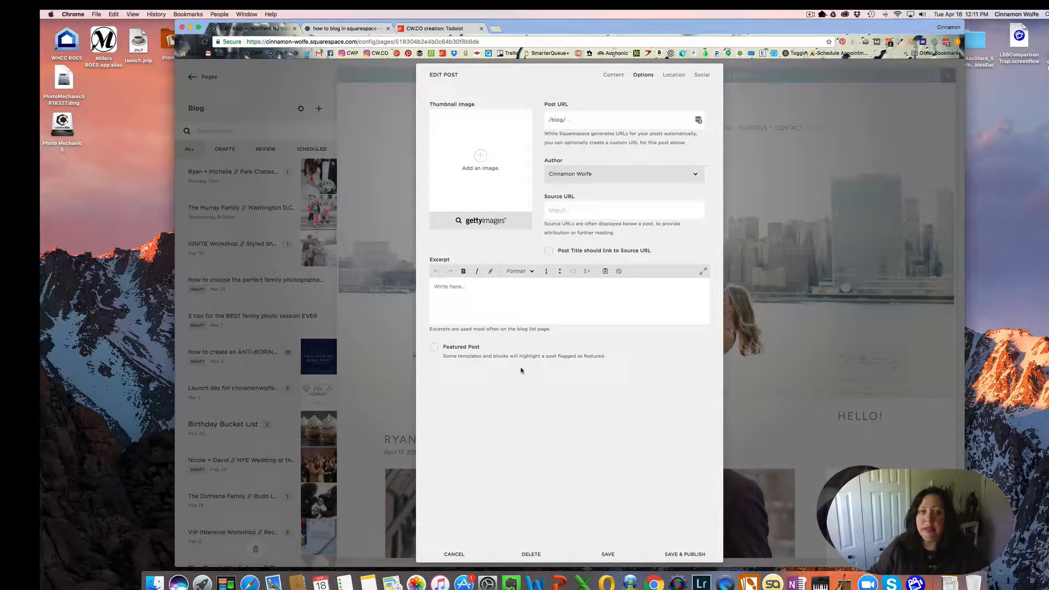
Fill in the post's location with the photography business's name and its city and state.
{"action": "left_click", "coordinate": [673, 74]}
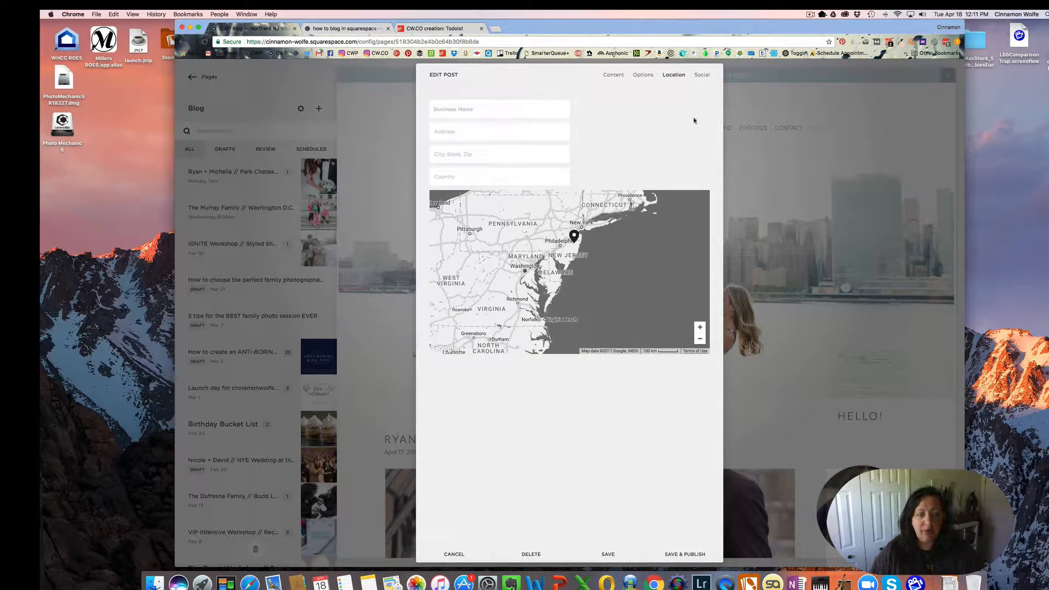
{"action": "type", "text": "Cinnamo"}
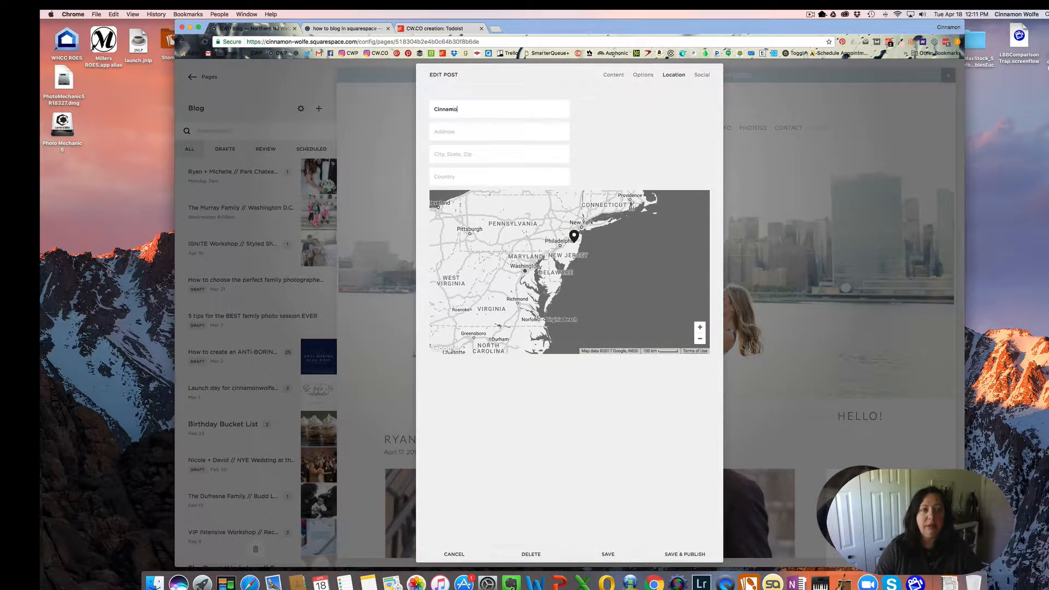
{"action": "type", "text": "n Wolfe Photography"}
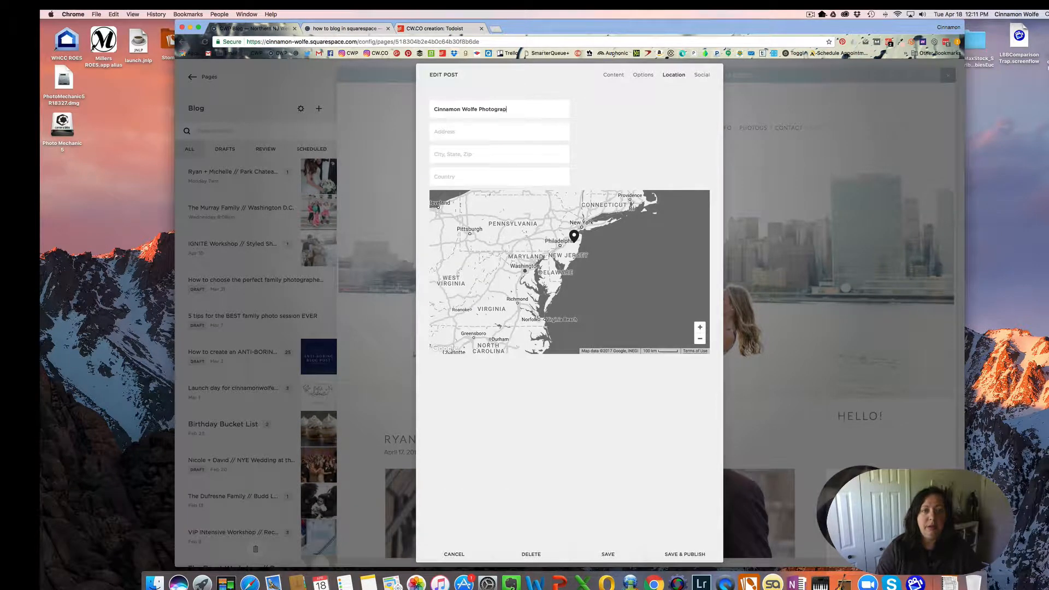
{"action": "left_click", "coordinate": [500, 154]}
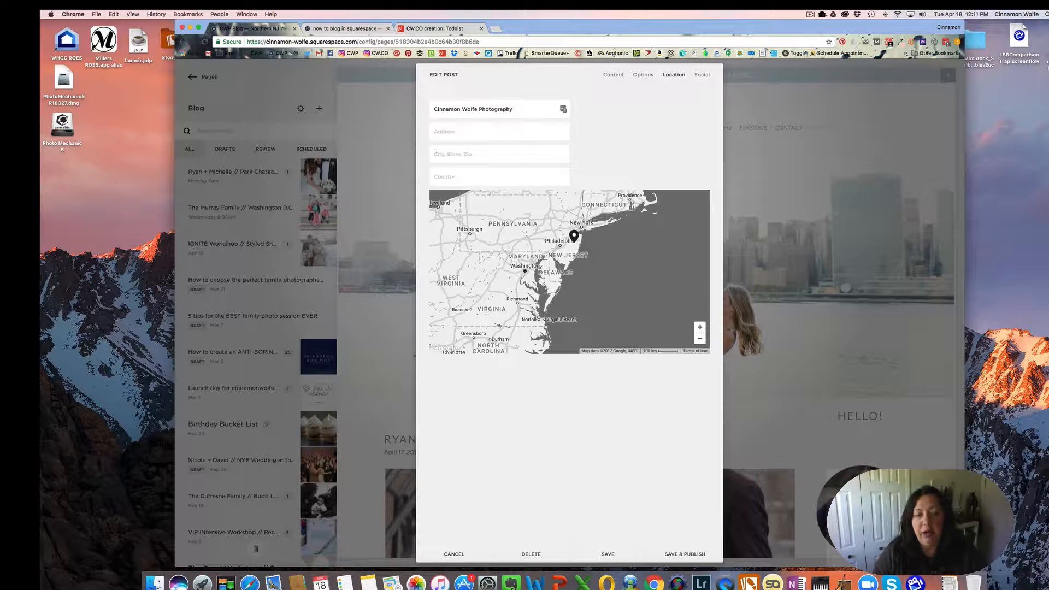
{"action": "type", "text": "R"}
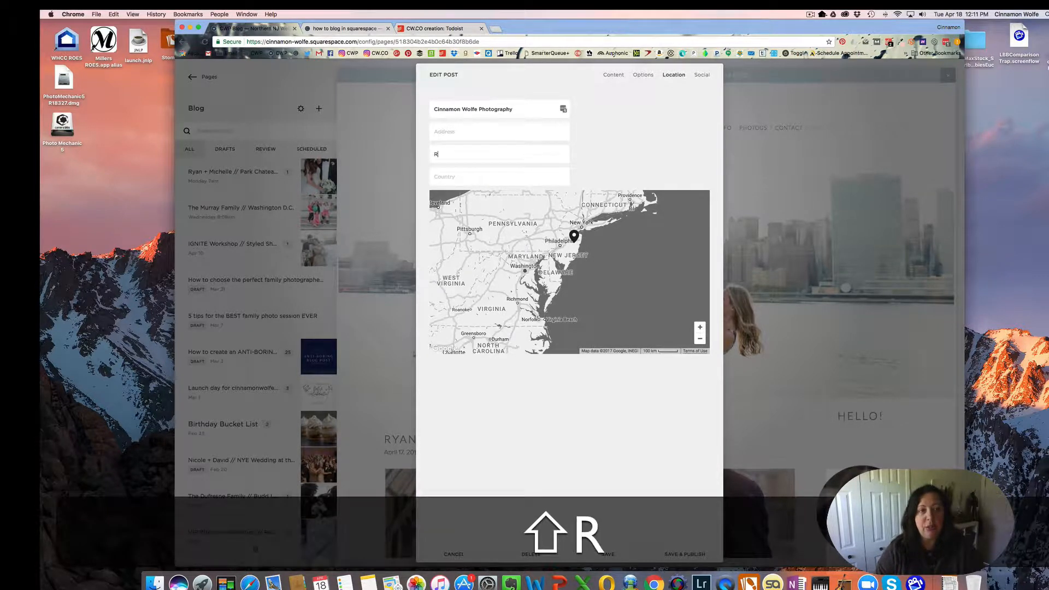
{"action": "type", "text": "ockaway"}
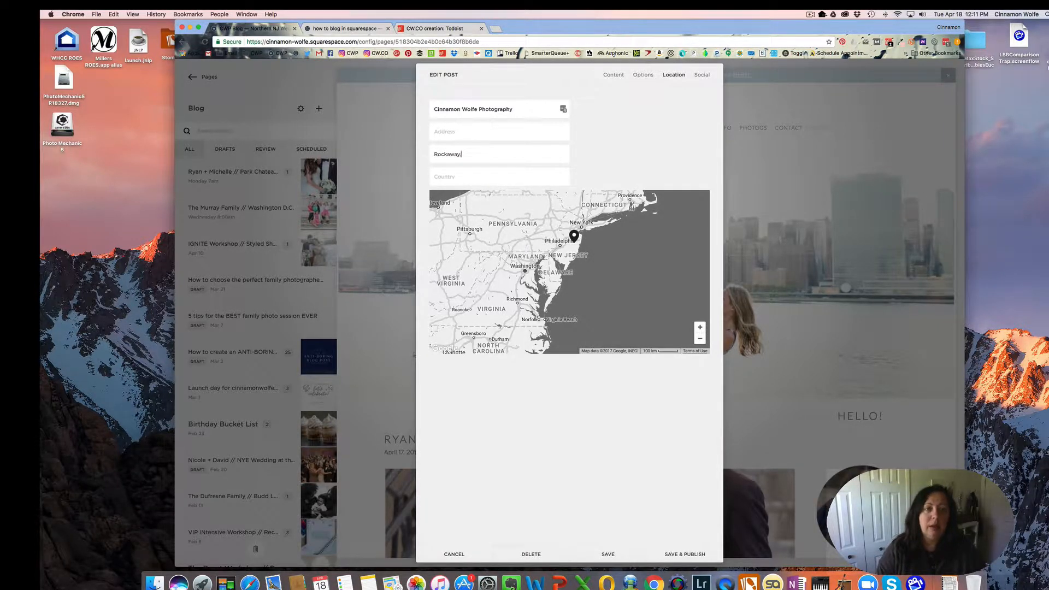
{"action": "type", "text": ", NJ"}
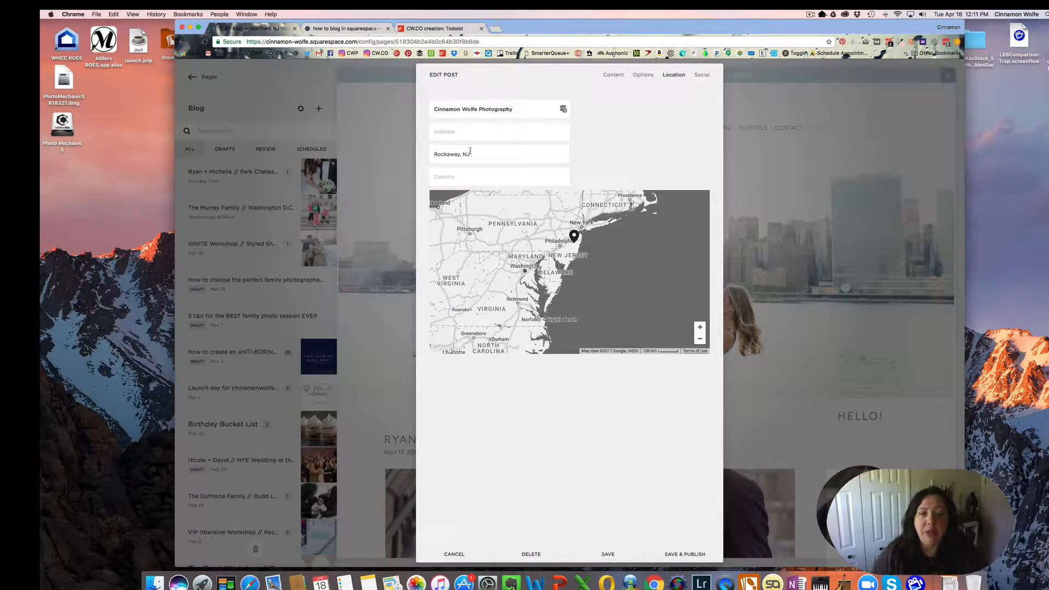
Enable Twitter and Pinterest sharing for the post and set the Pinterest text to "Rockaway New Jersey Wedding %t".
{"action": "left_click", "coordinate": [701, 75]}
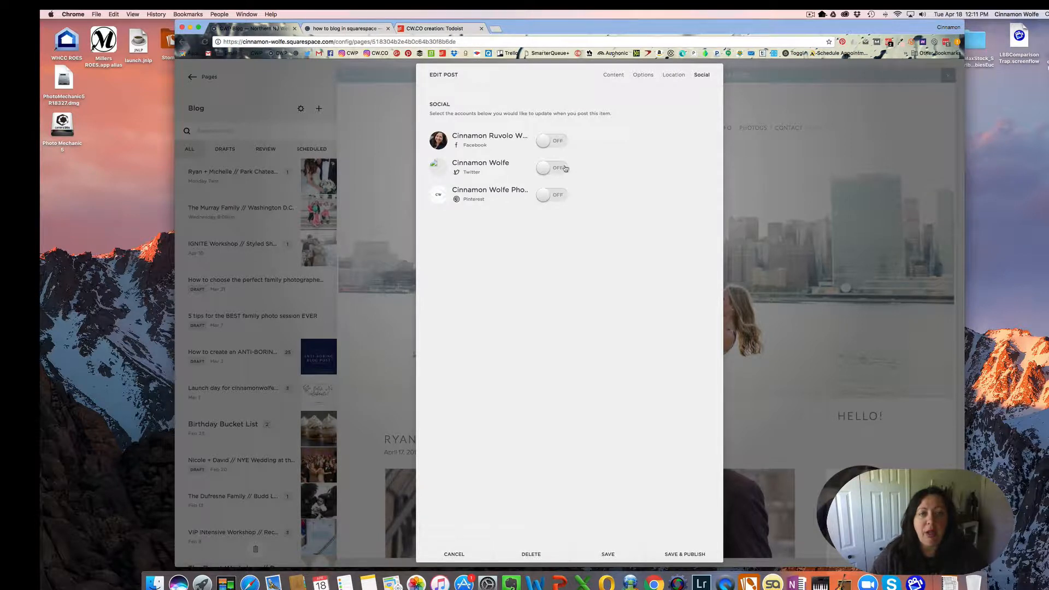
{"action": "left_click", "coordinate": [566, 174]}
{"action": "left_click", "coordinate": [558, 235]}
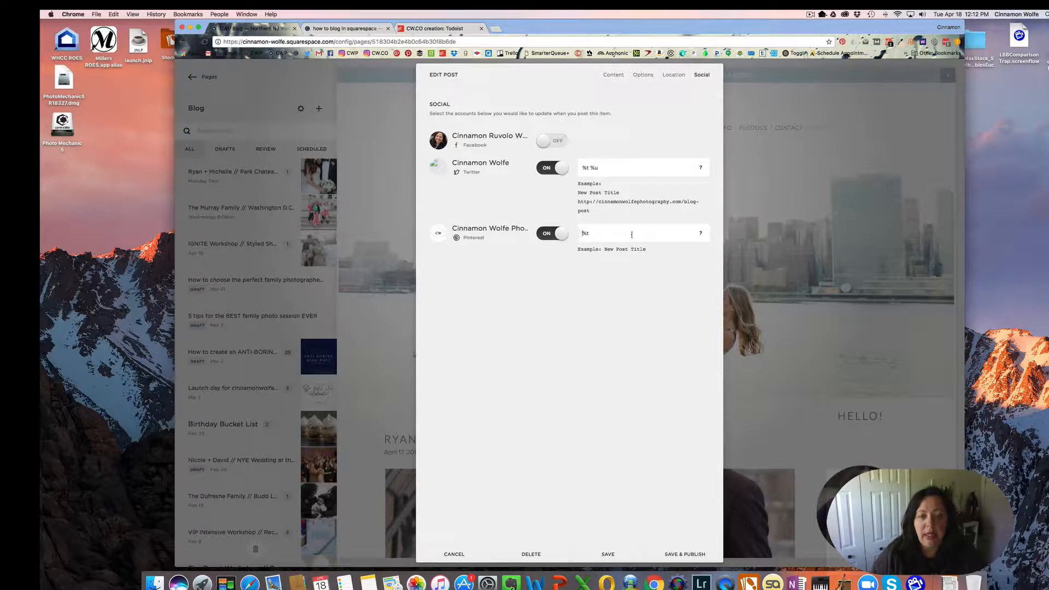
{"action": "type", "text": "Rock"}
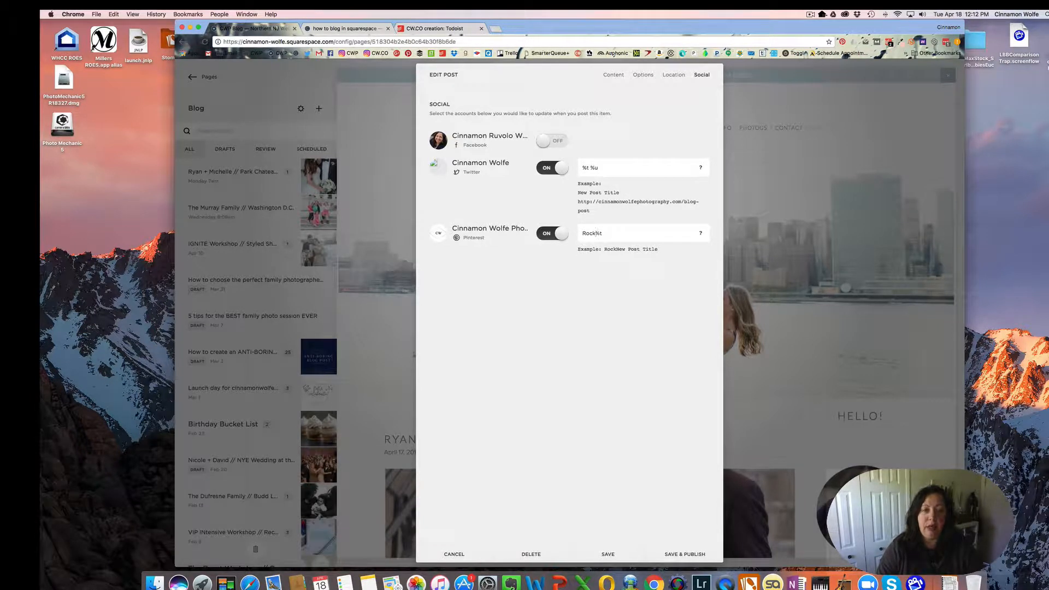
{"action": "type", "text": "away New"}
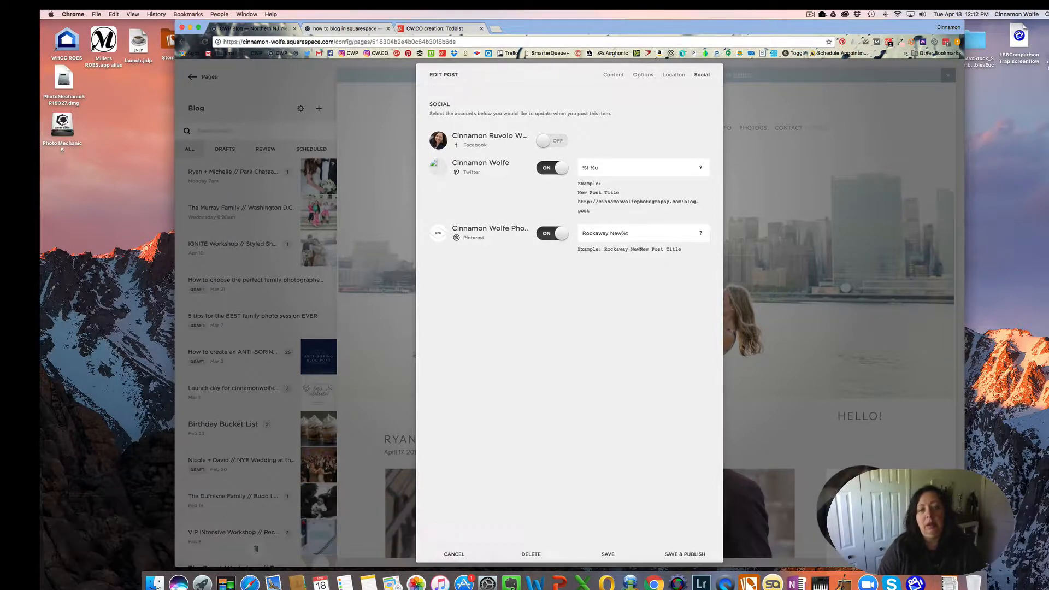
{"action": "type", "text": " Jersey "}
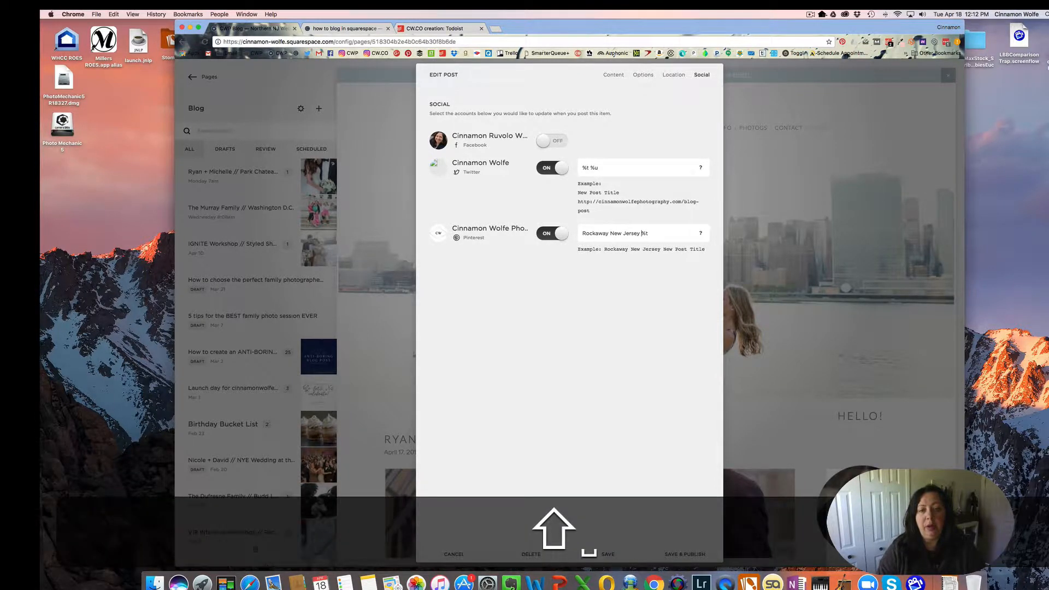
{"action": "type", "text": "Wedding"}
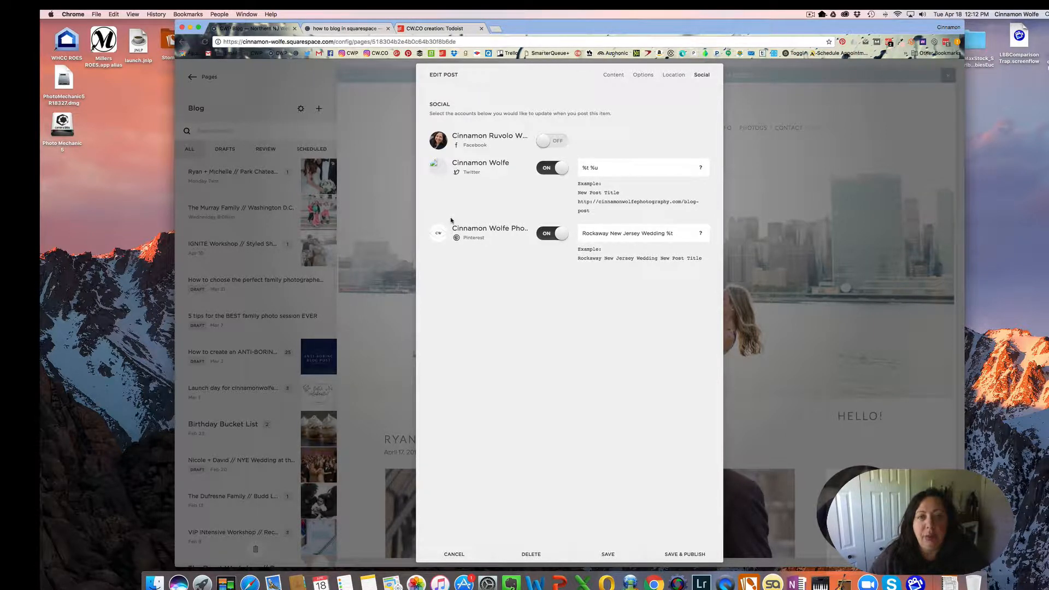
Title the post "Rockaway New Jersey Winter Wedding" and save it as a draft.
{"action": "left_click", "coordinate": [612, 75]}
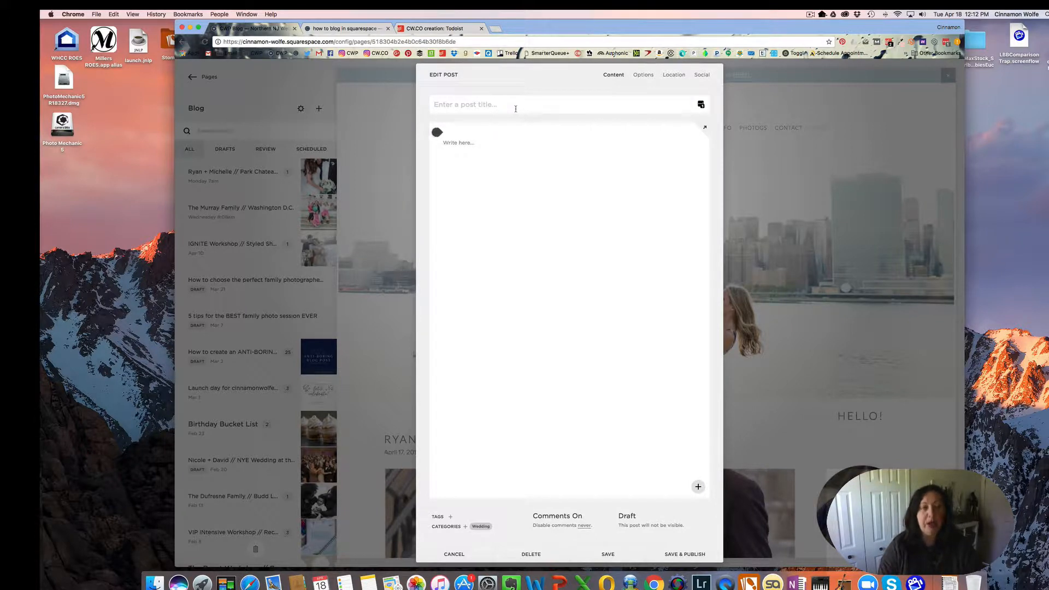
{"action": "type", "text": "Rockawa"}
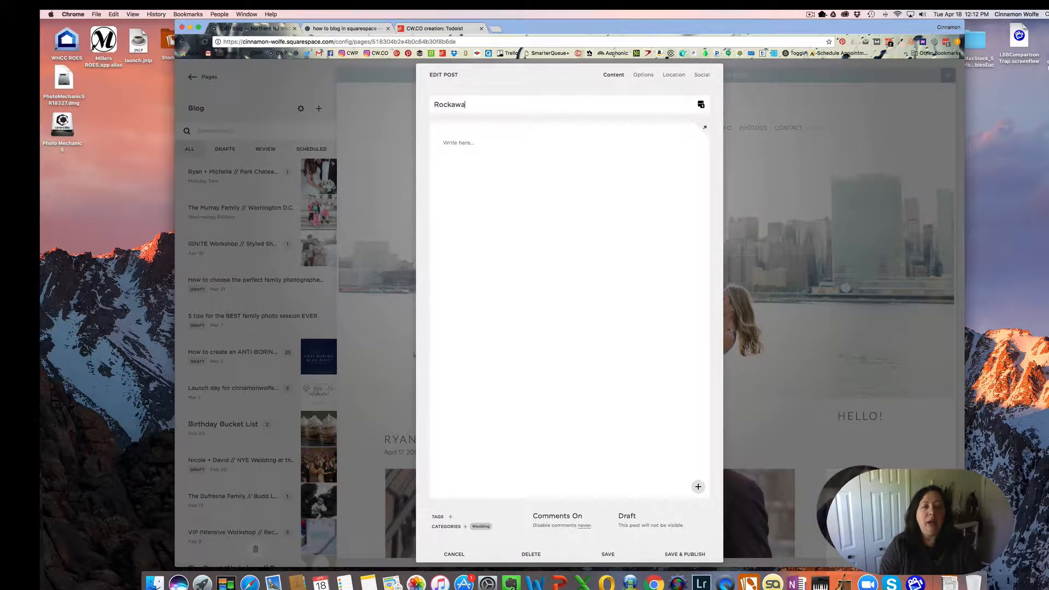
{"action": "type", "text": "y Ne"}
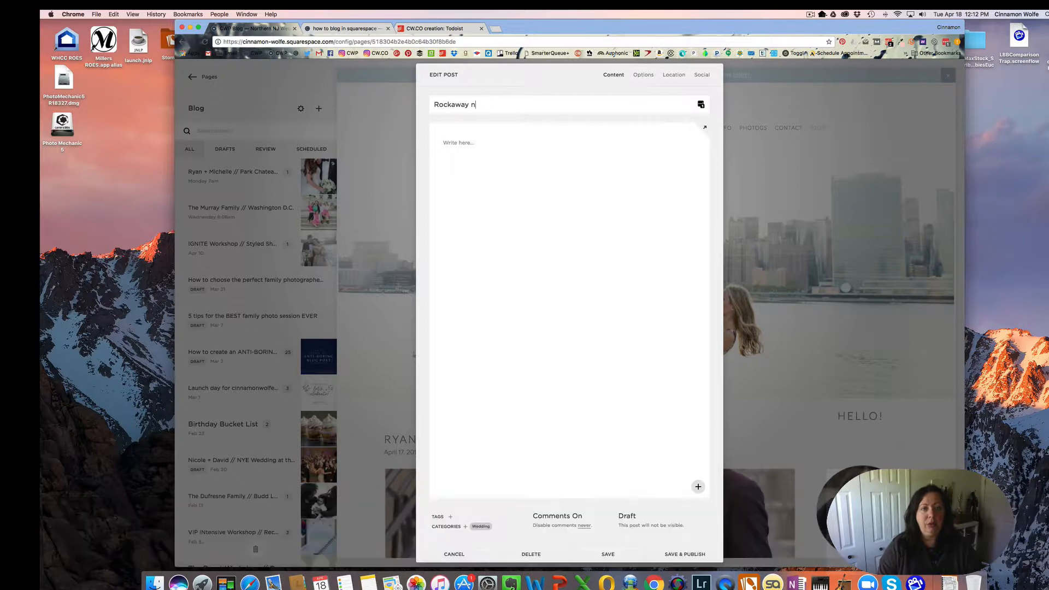
{"action": "type", "text": "w Jersey W"}
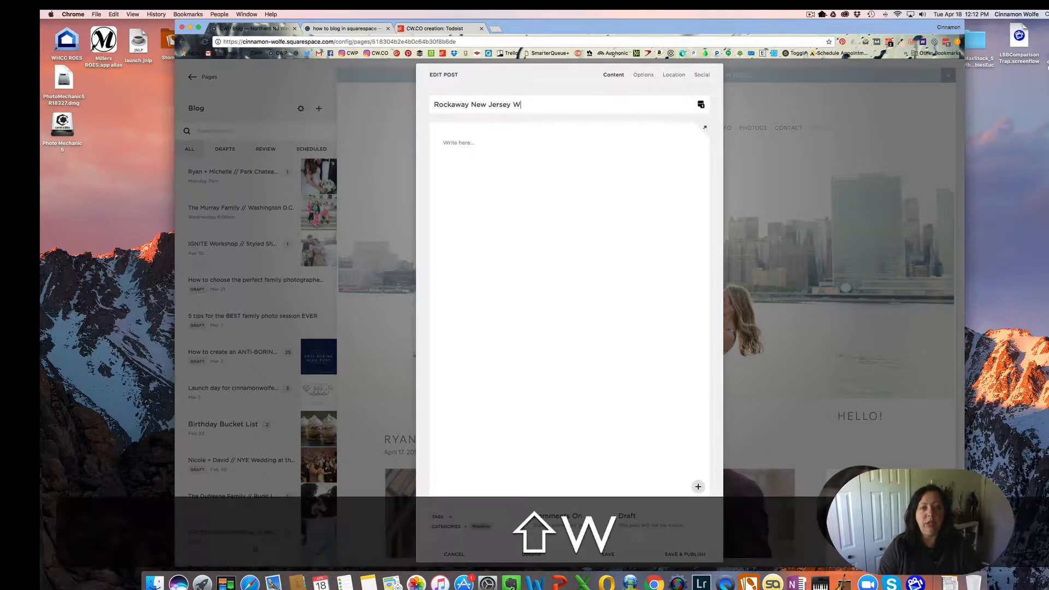
{"action": "type", "text": "inter Wedding"}
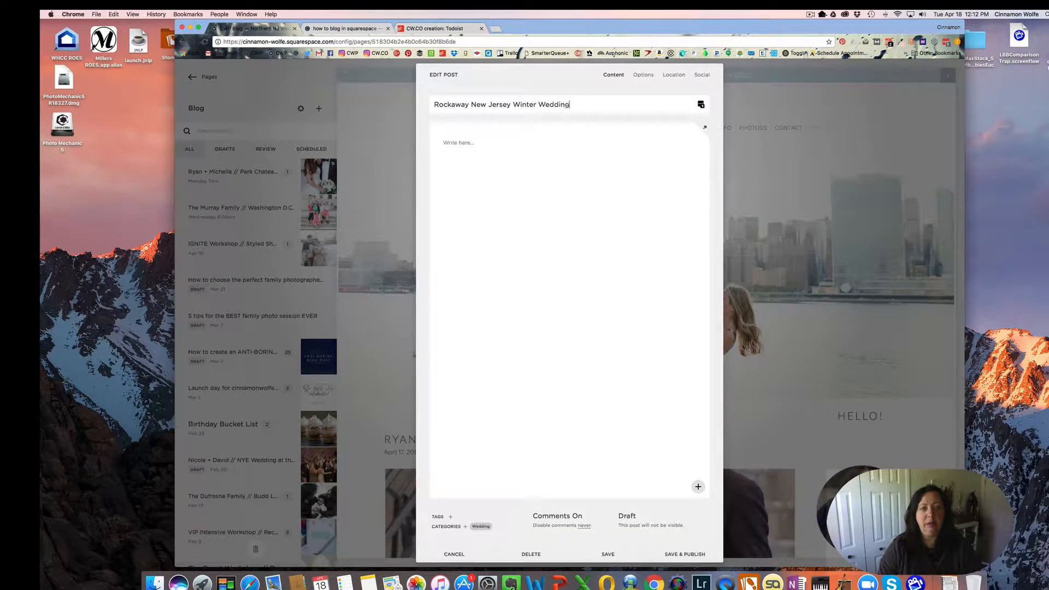
{"action": "left_click", "coordinate": [610, 554]}
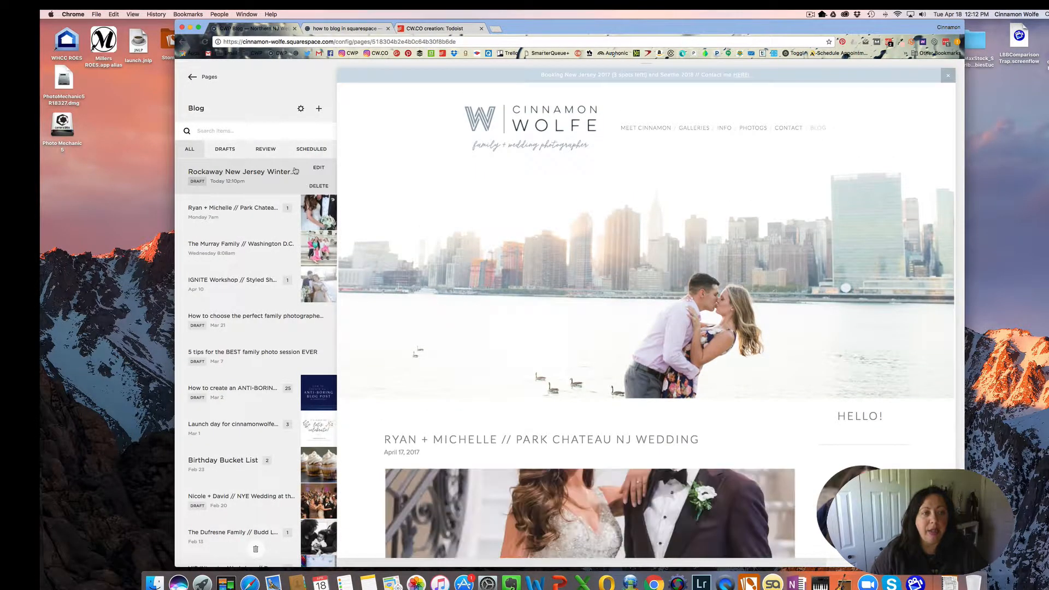
Reopen the Rockaway wedding draft for editing and compare its post URL with its title.
{"action": "left_click", "coordinate": [326, 167]}
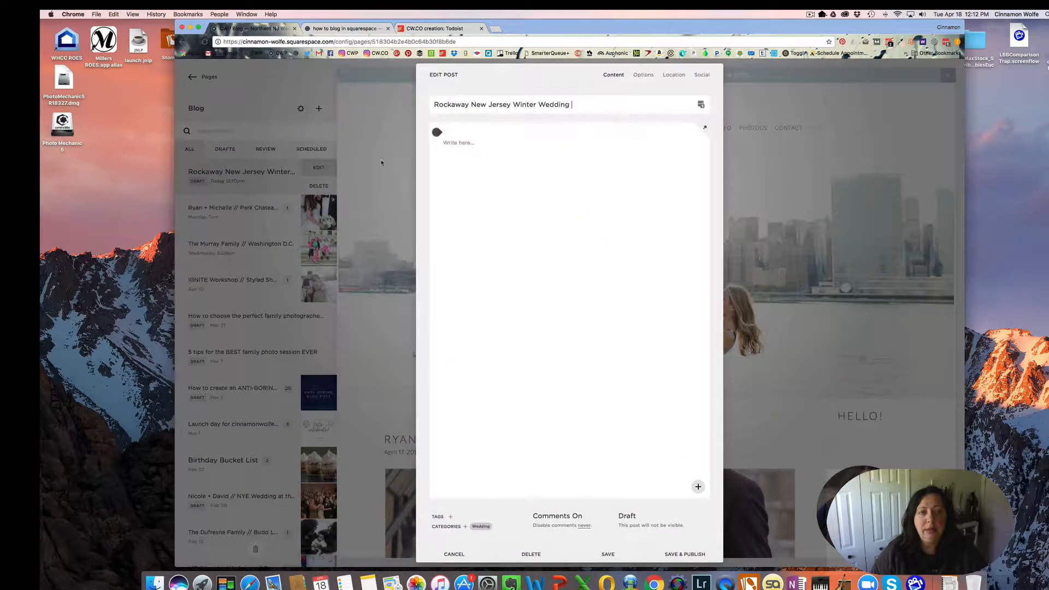
{"action": "left_click", "coordinate": [643, 74]}
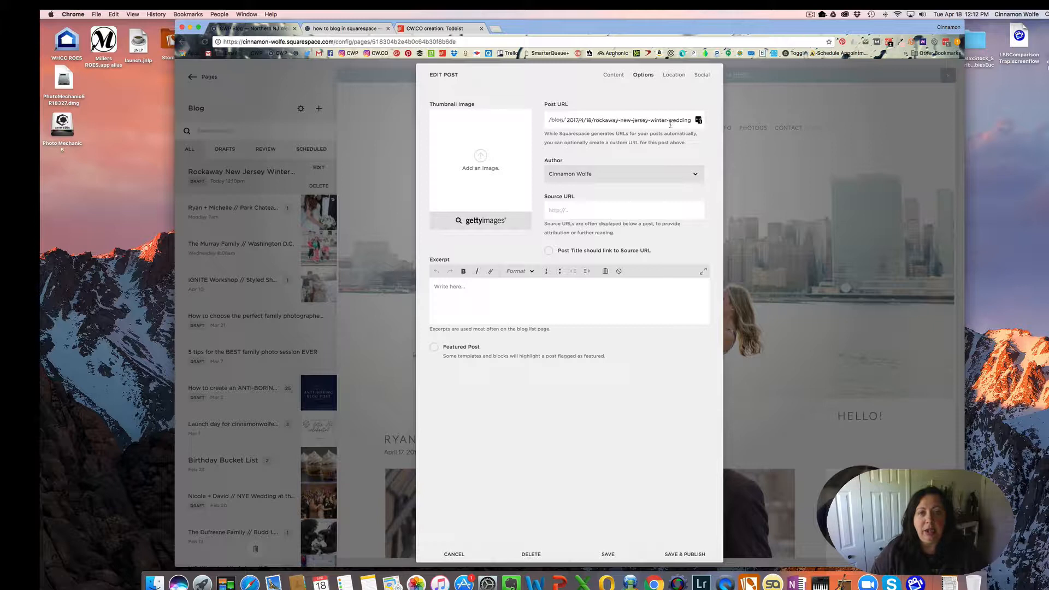
{"action": "double_click", "coordinate": [599, 120]}
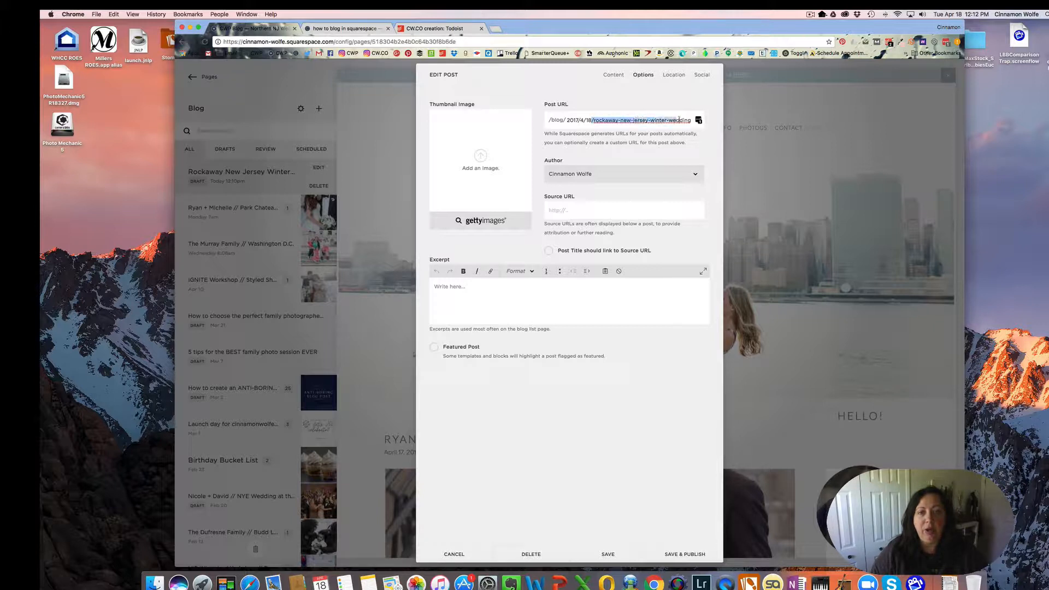
{"action": "left_click", "coordinate": [616, 75]}
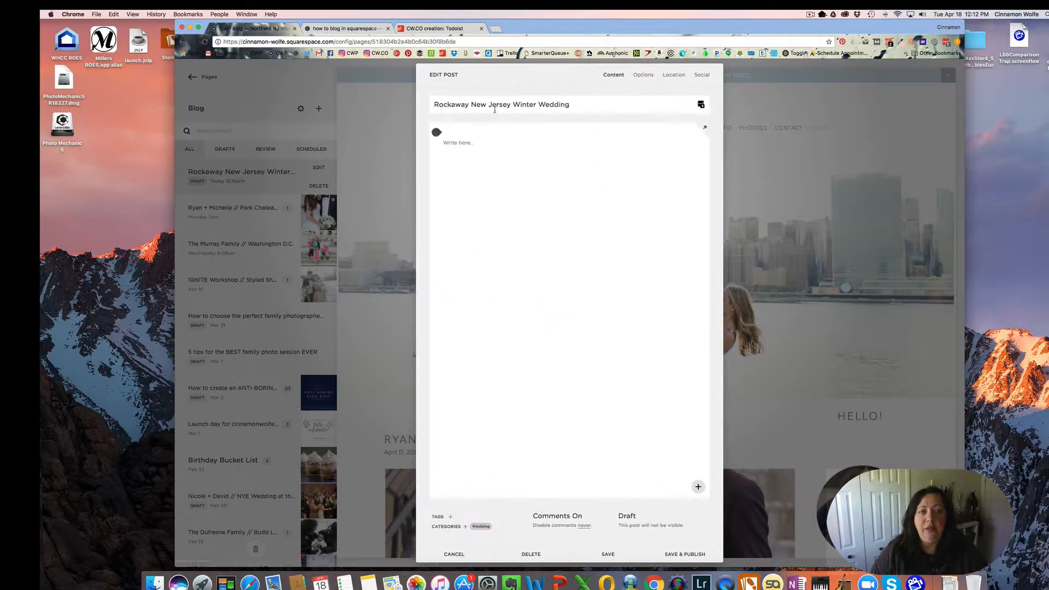
{"action": "left_click", "coordinate": [642, 75]}
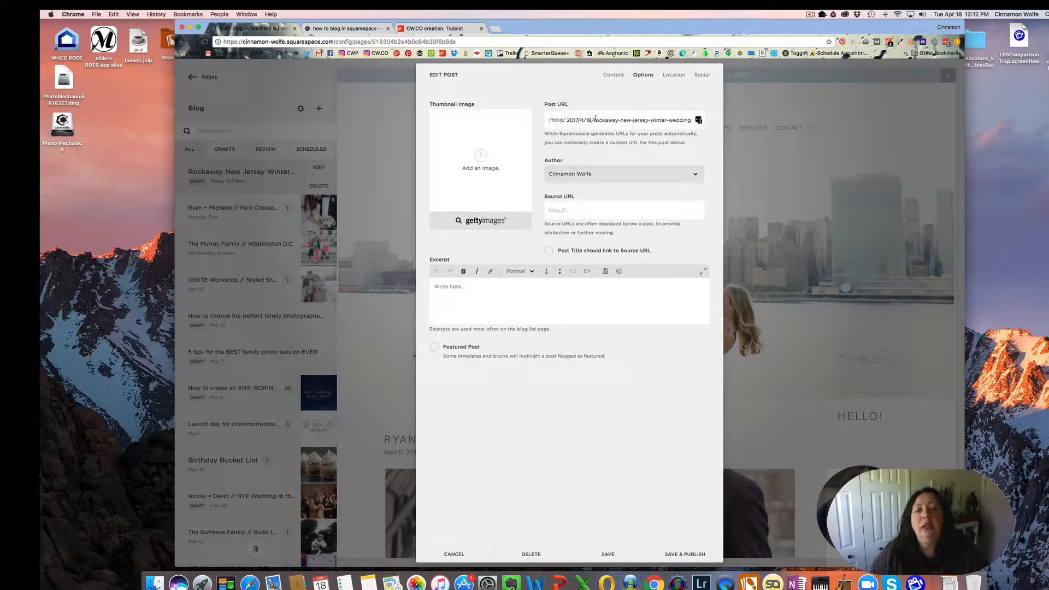
{"action": "left_click_drag", "start_coordinate": [593, 119], "coordinate": [691, 120]}
Put the couple's first names, joined by "+" and followed by "//", in front of the existing post title.
{"action": "left_click", "coordinate": [613, 75]}
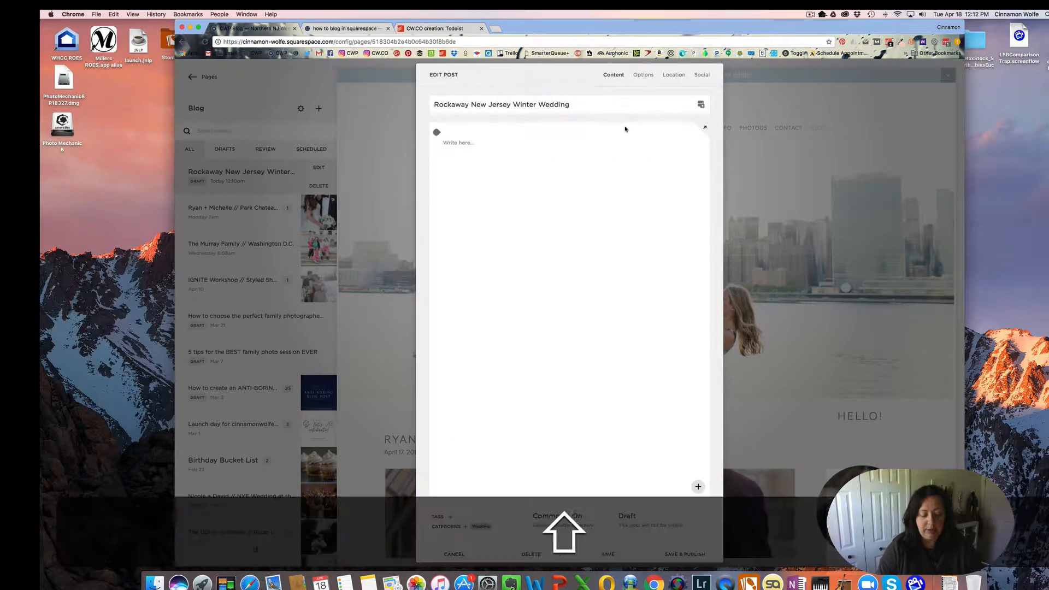
{"action": "type", "text": "Dave "}
{"action": "type", "text": "+ Jess ?"}
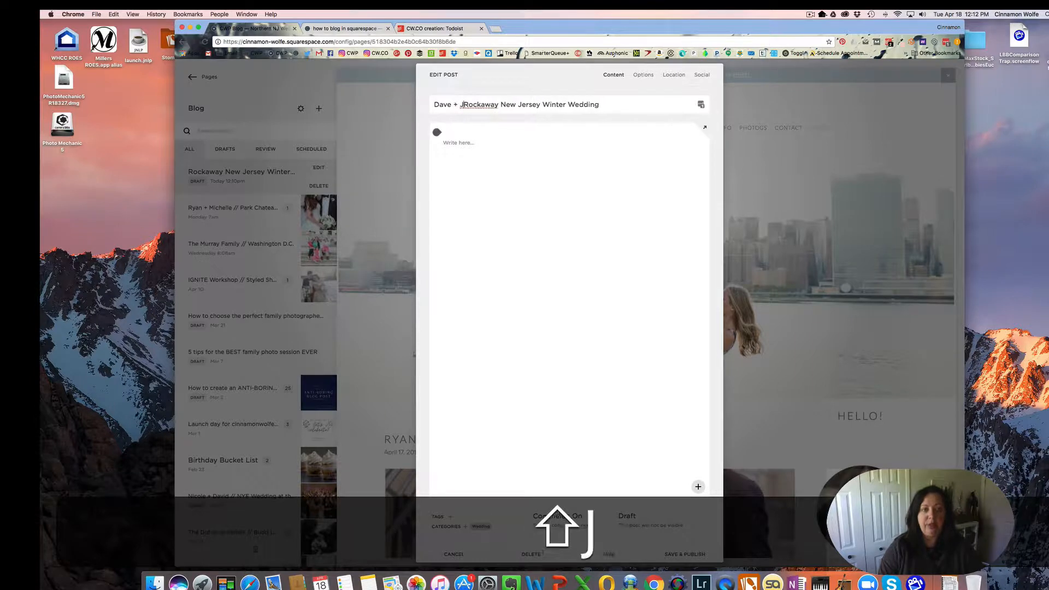
{"action": "key", "text": "BackSpace"}
{"action": "key", "text": "BackSpace"}
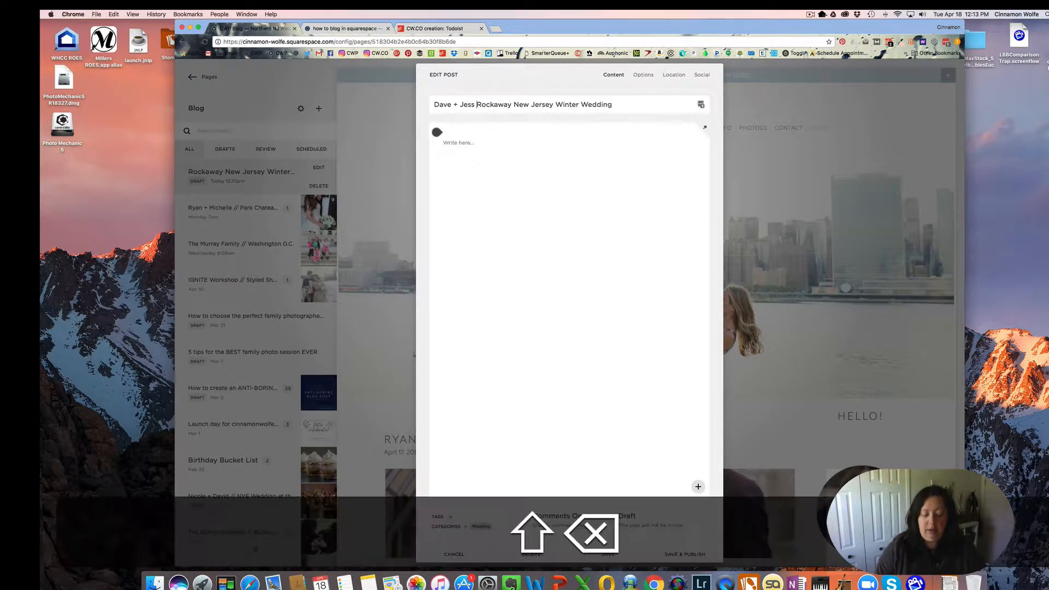
{"action": "type", "text": "??"}
{"action": "key", "text": "BackSpace"}
{"action": "key", "text": "BackSpace"}
{"action": "type", "text": "//"}
{"action": "key", "text": "super+space"}
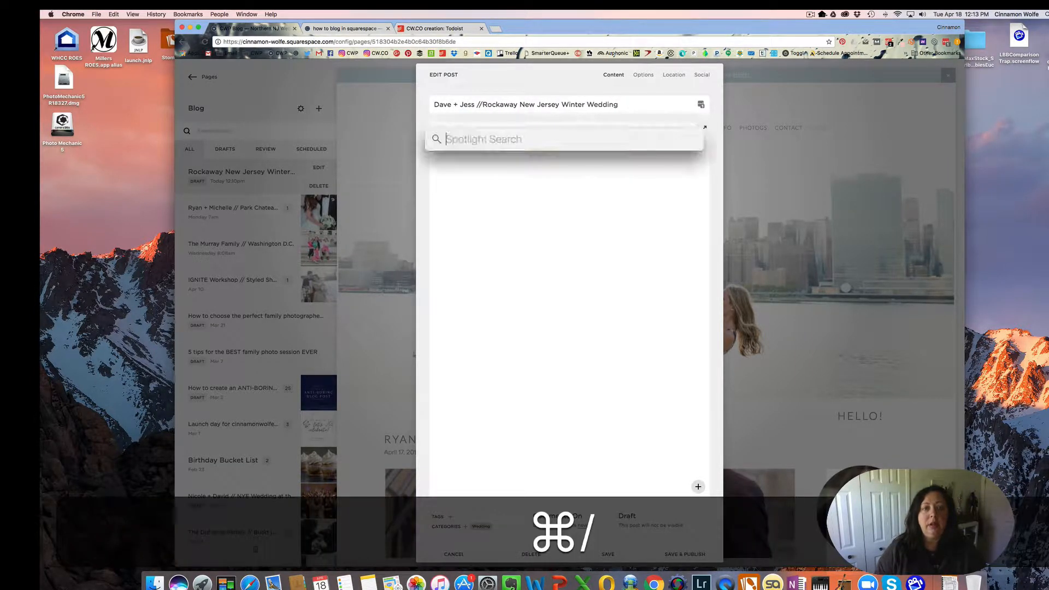
{"action": "left_click", "coordinate": [526, 107]}
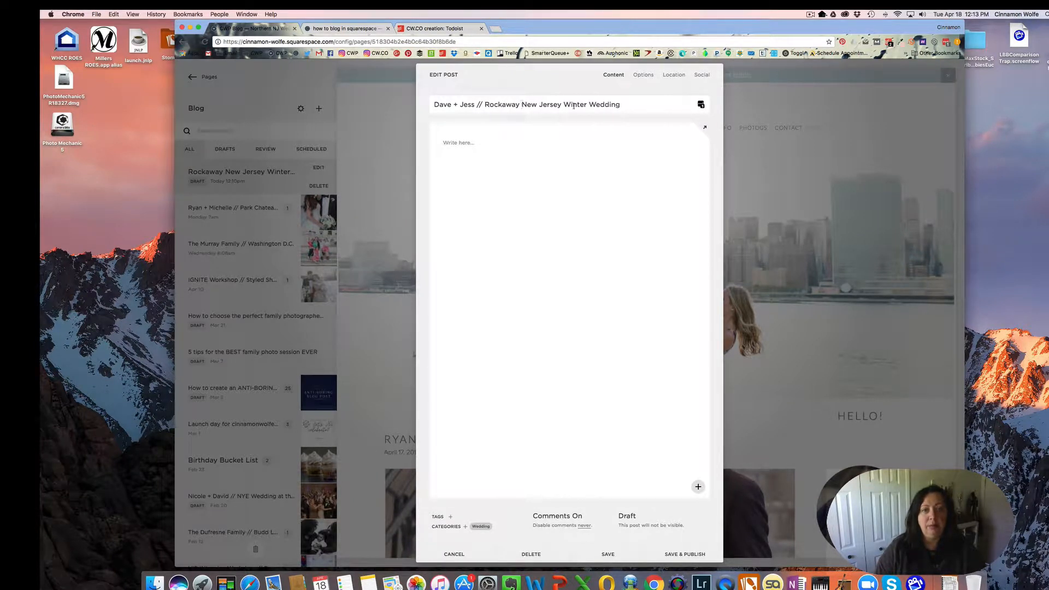
Replace "Rockaway New Jersey" in the post title with "Gorgeous" and check the post URL in the options.
{"action": "left_click_drag", "start_coordinate": [562, 104], "coordinate": [485, 103]}
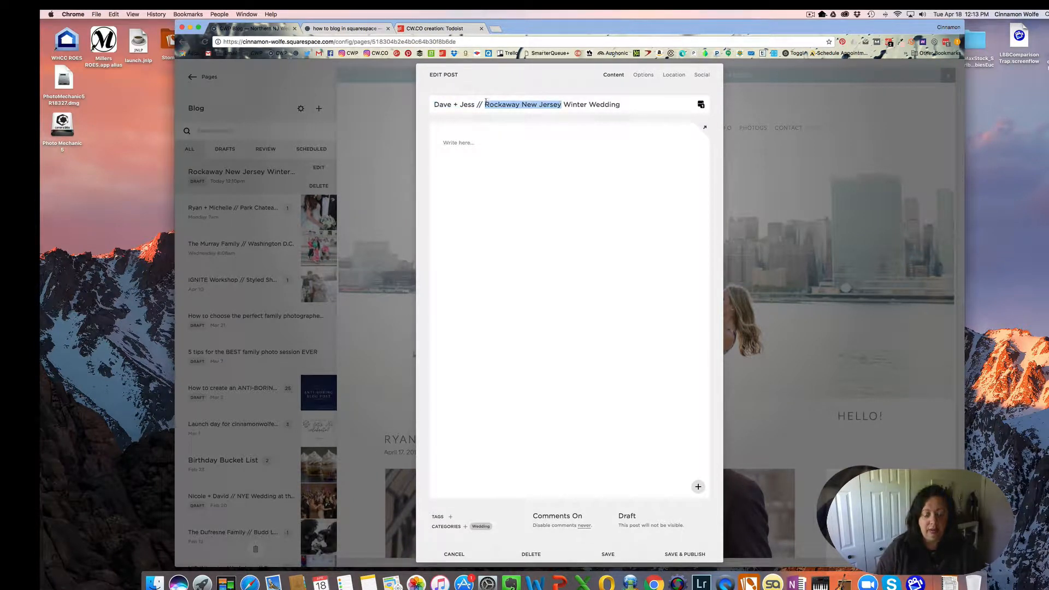
{"action": "type", "text": "Gorgeous"}
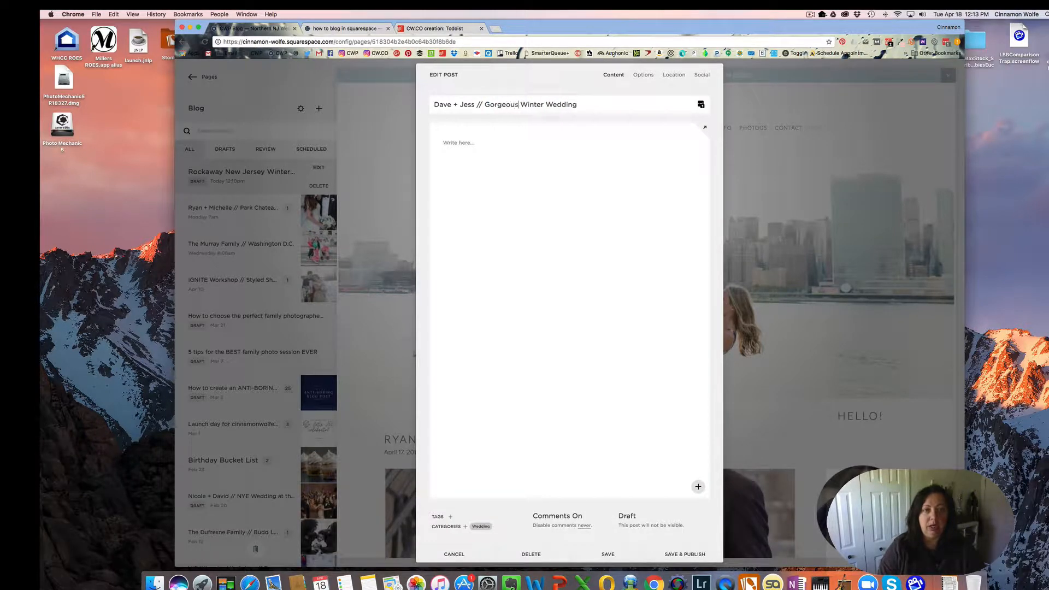
{"action": "left_click", "coordinate": [485, 140]}
{"action": "left_click", "coordinate": [486, 140]}
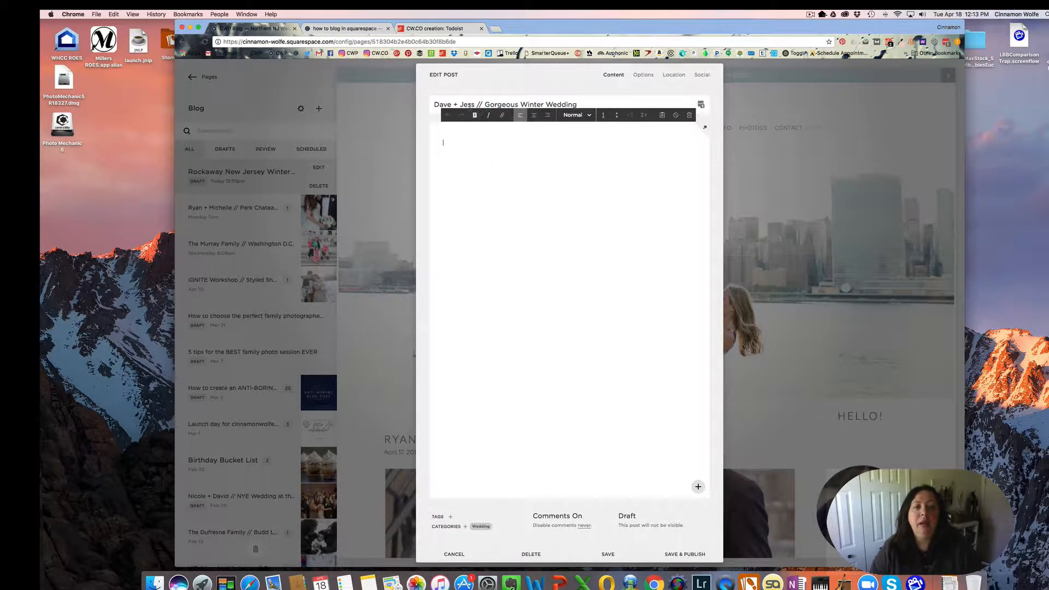
{"action": "left_click", "coordinate": [643, 75]}
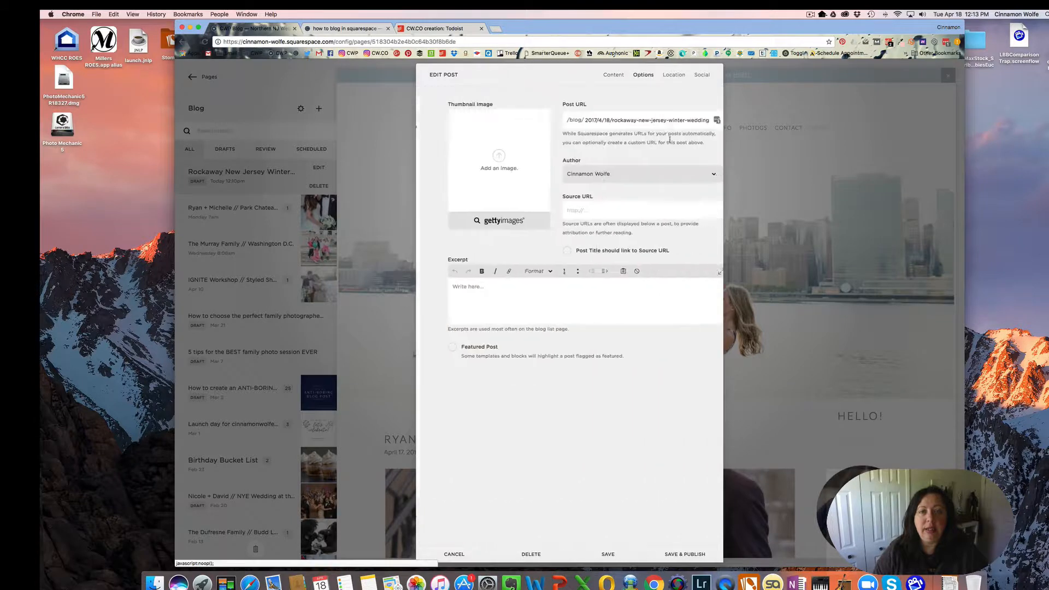
{"action": "left_click", "coordinate": [613, 75]}
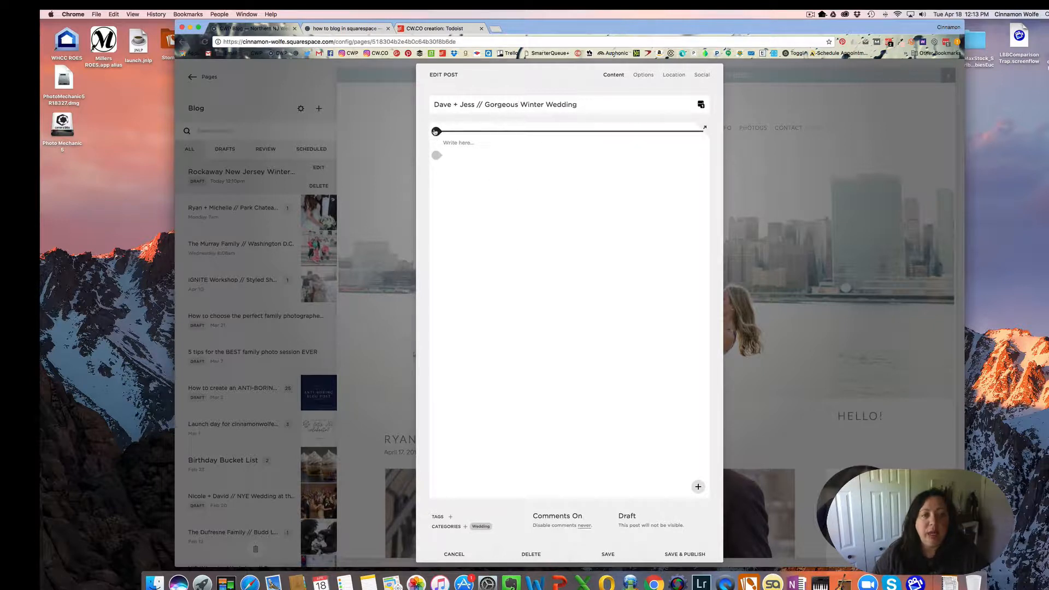
Insert an empty image block at the start of the post body.
{"action": "left_click", "coordinate": [436, 132]}
{"action": "left_click", "coordinate": [592, 111]}
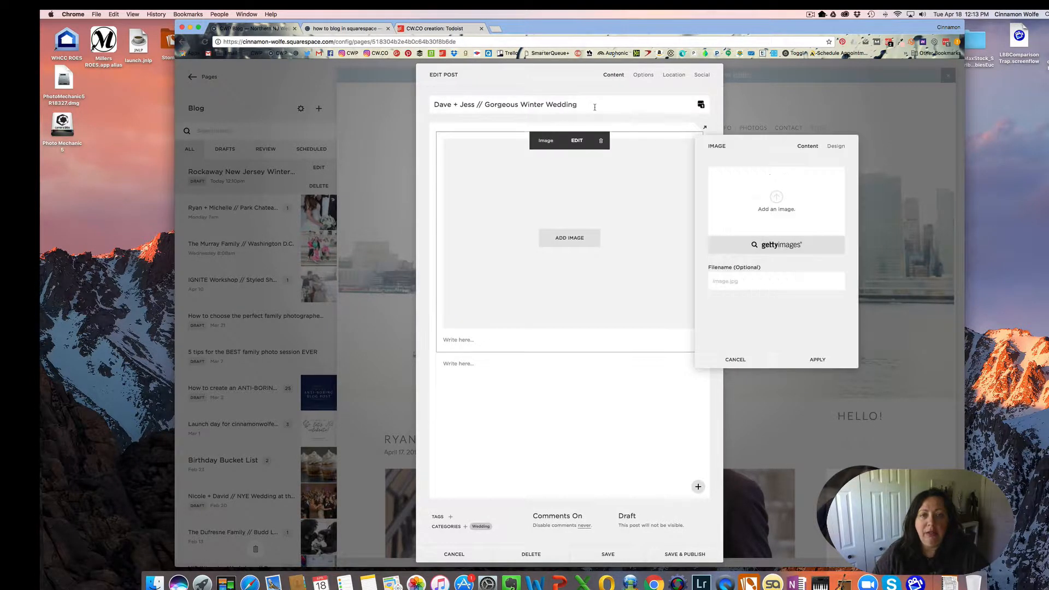
{"action": "left_click", "coordinate": [817, 361]}
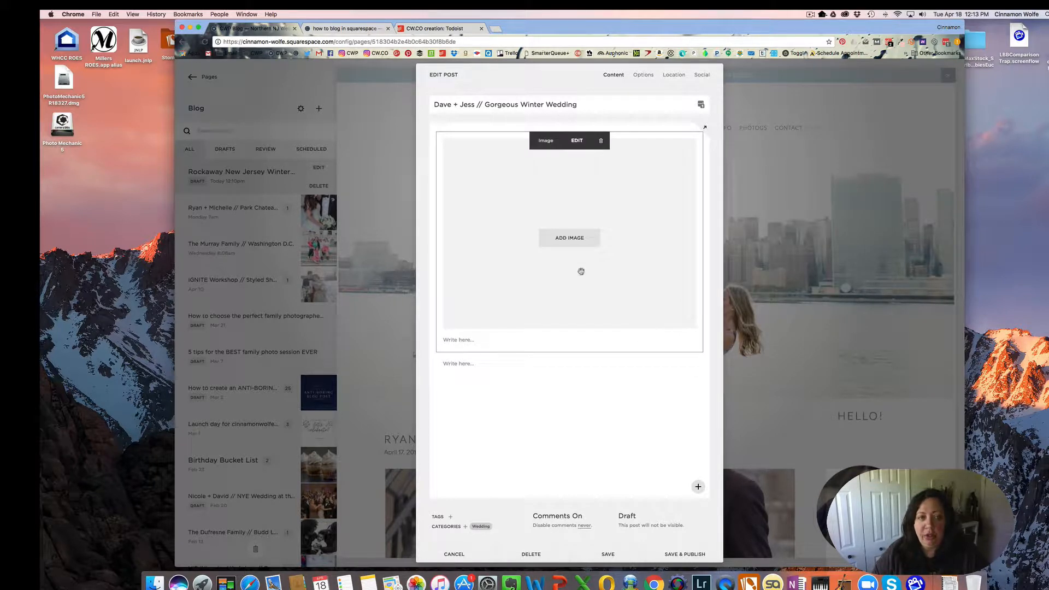
Write an intro sentence below the image block, saying the couple "were the most awesome people ever...".
{"action": "left_click", "coordinate": [459, 363]}
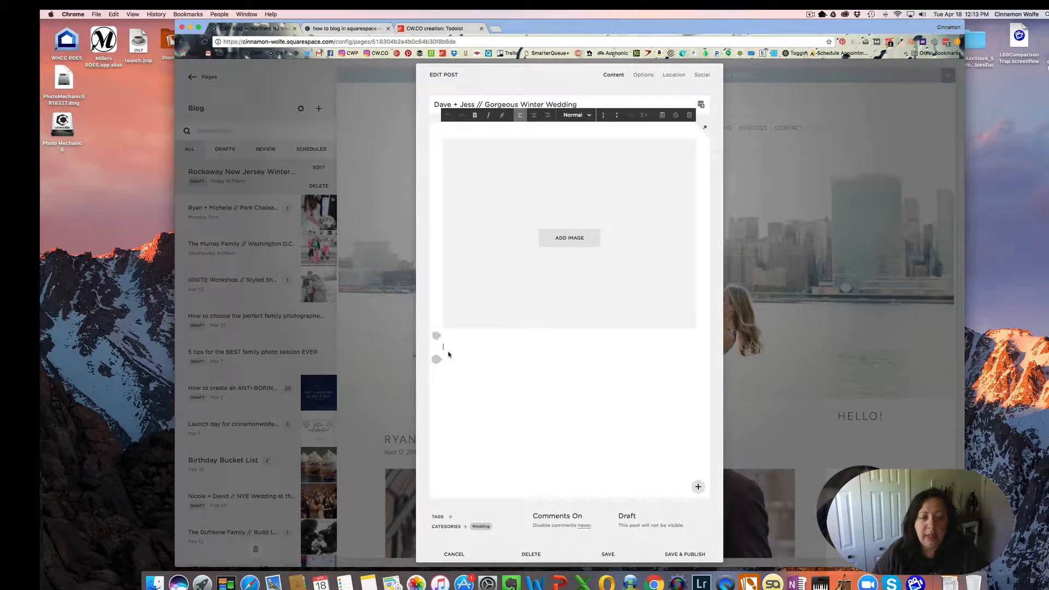
{"action": "type", "text": "Dav"}
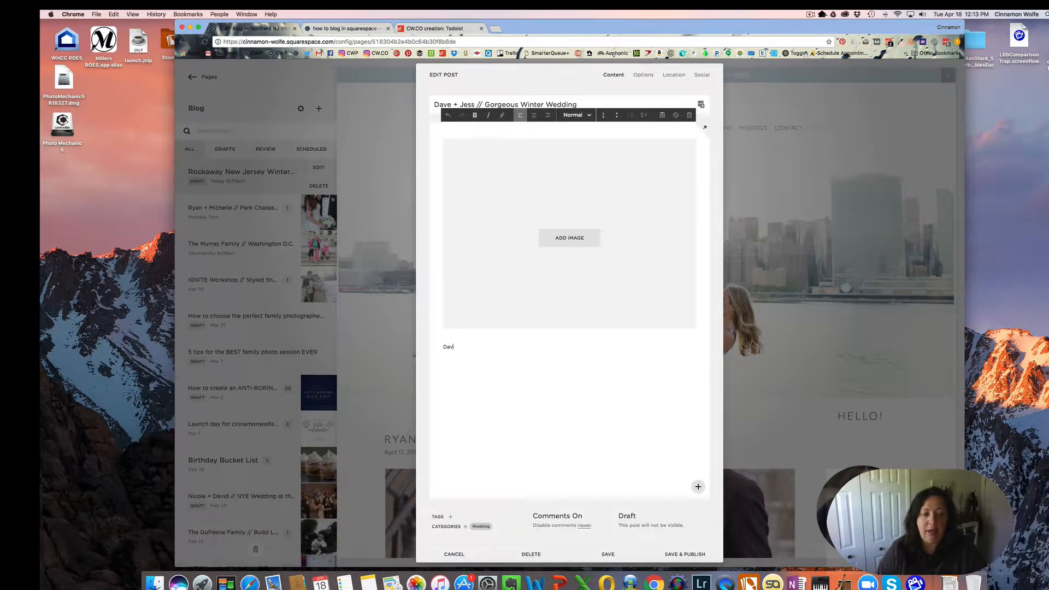
{"action": "type", "text": "e and Jess were the most awesome people ever..."}
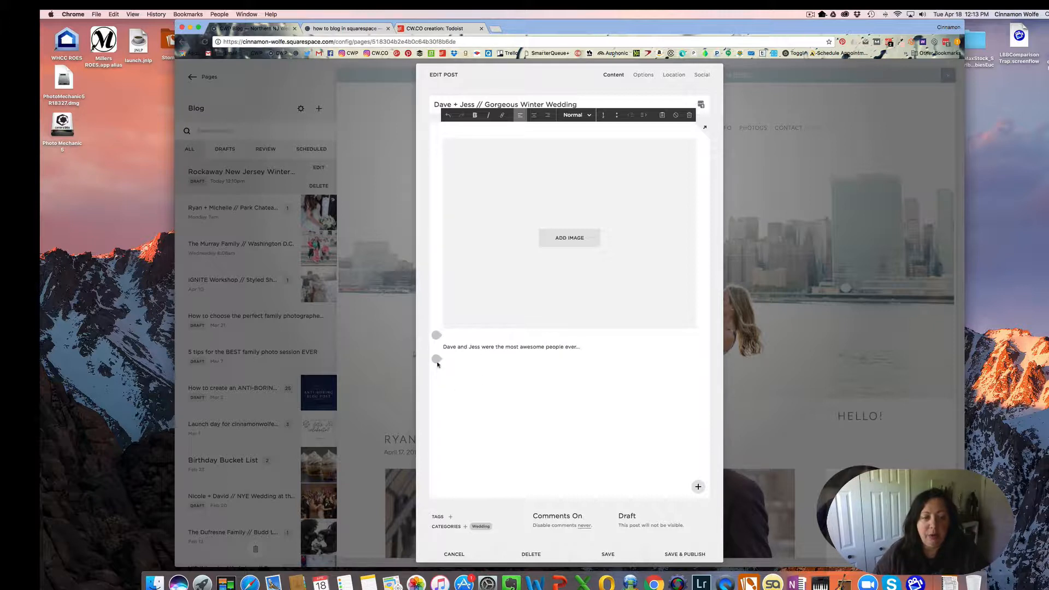
Add a Stack gallery block with placeholder images below the intro sentence.
{"action": "left_click", "coordinate": [436, 359]}
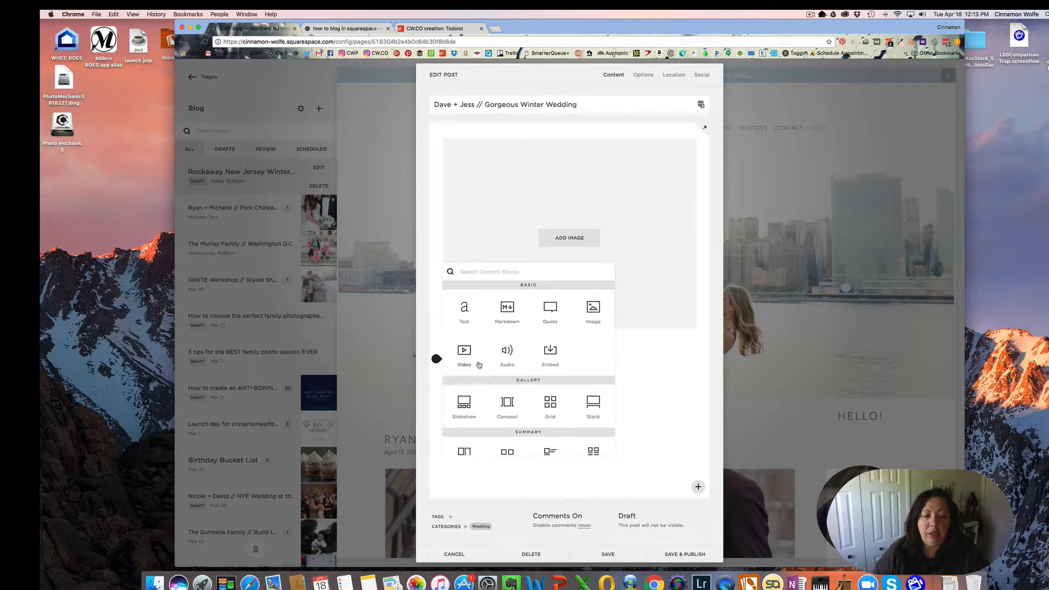
{"action": "left_click", "coordinate": [593, 403]}
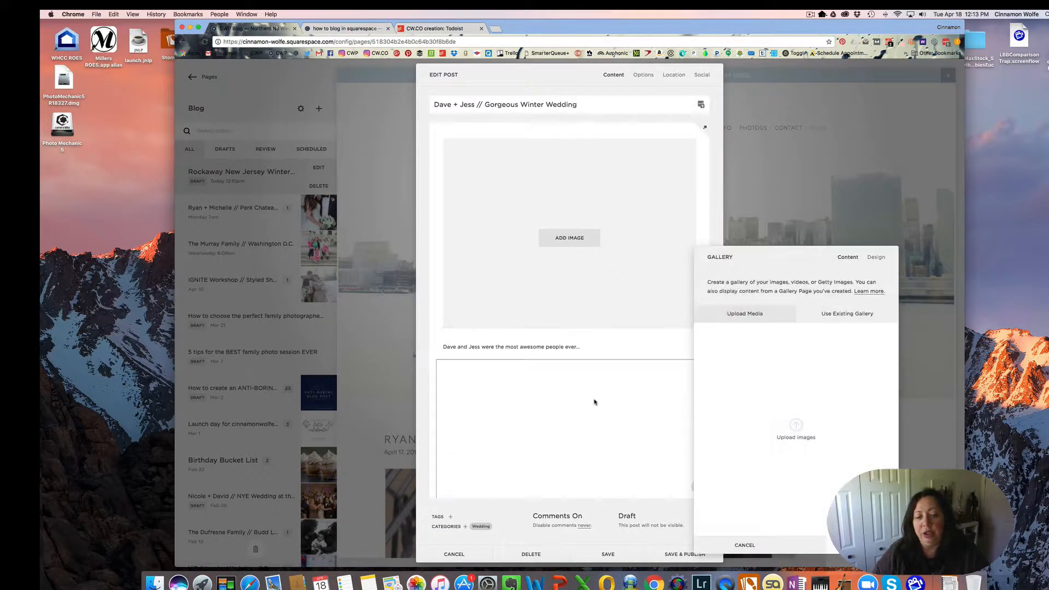
{"action": "left_click", "coordinate": [846, 545]}
{"action": "mouse_move", "coordinate": [611, 365]}
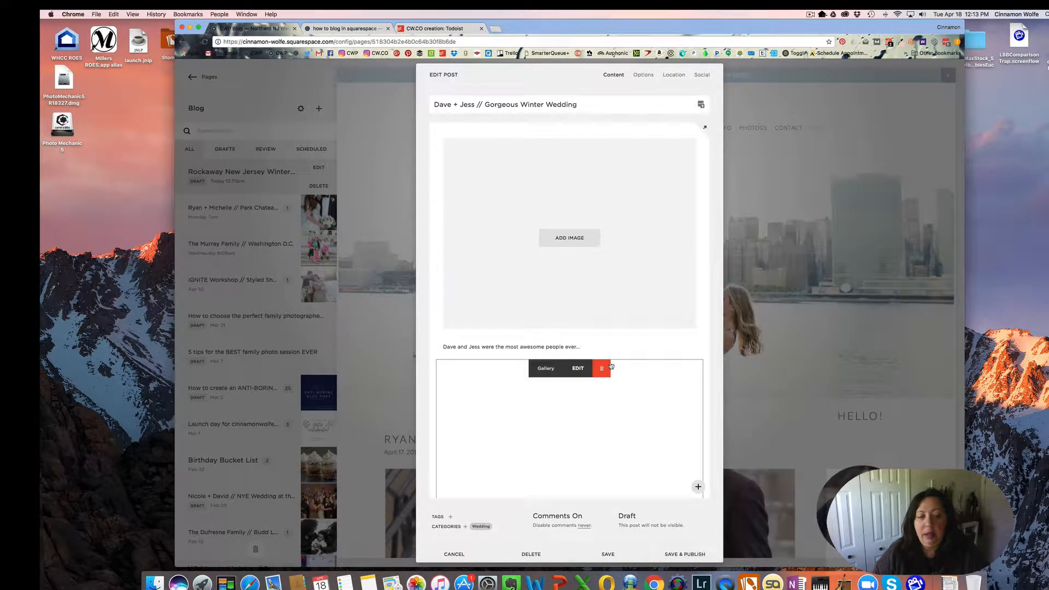
Add an empty text block beneath the last image of the stacked gallery.
{"action": "scroll", "coordinate": [611, 364], "scroll_direction": "down", "scroll_amount": 10}
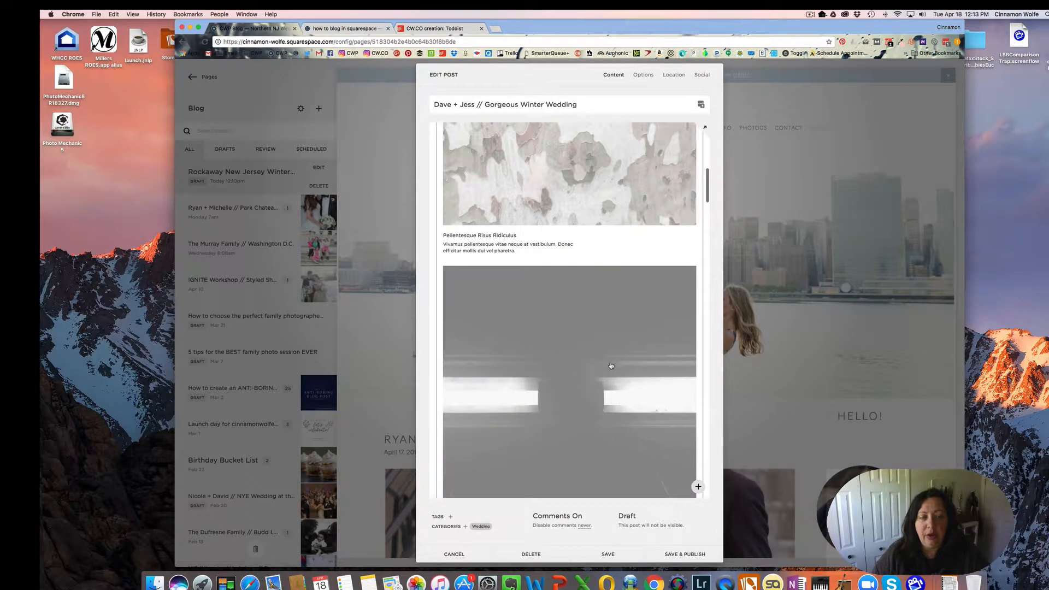
{"action": "scroll", "coordinate": [611, 365], "scroll_direction": "down", "scroll_amount": 15}
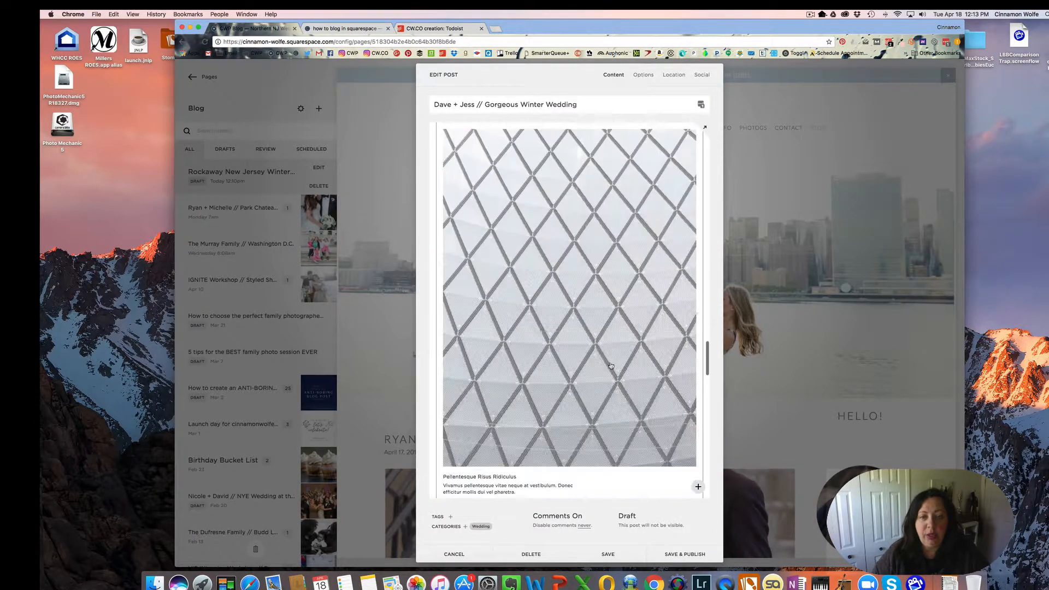
{"action": "scroll", "coordinate": [610, 366], "scroll_direction": "down", "scroll_amount": 5}
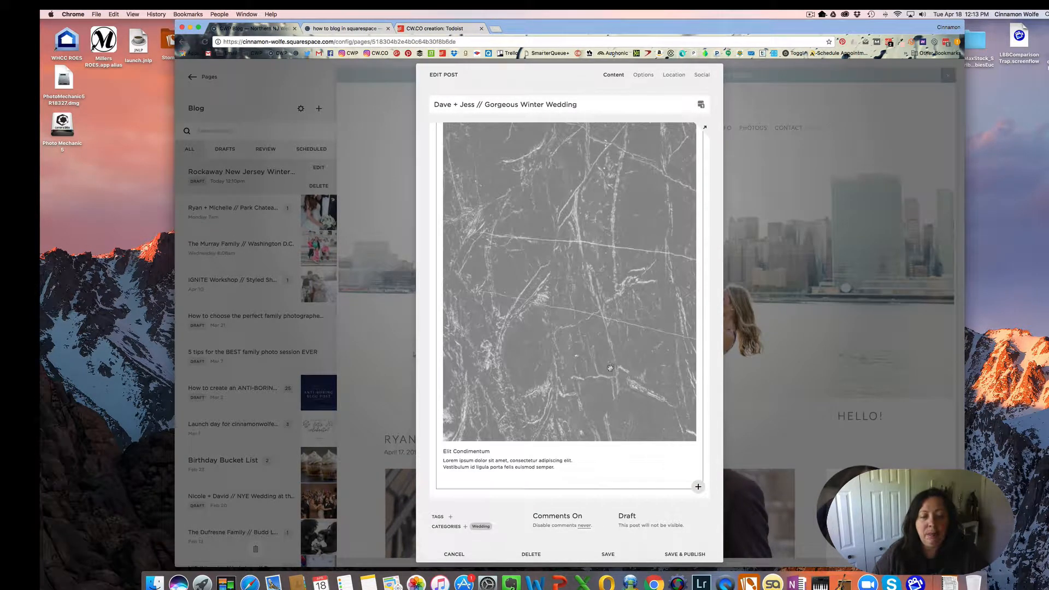
{"action": "left_click", "coordinate": [436, 487]}
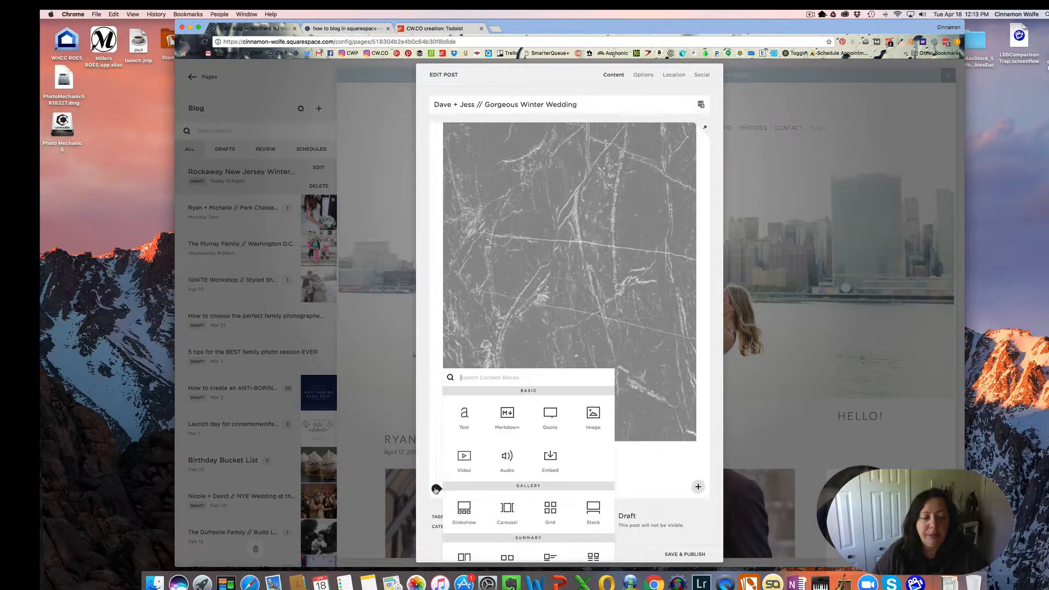
{"action": "left_click", "coordinate": [465, 414]}
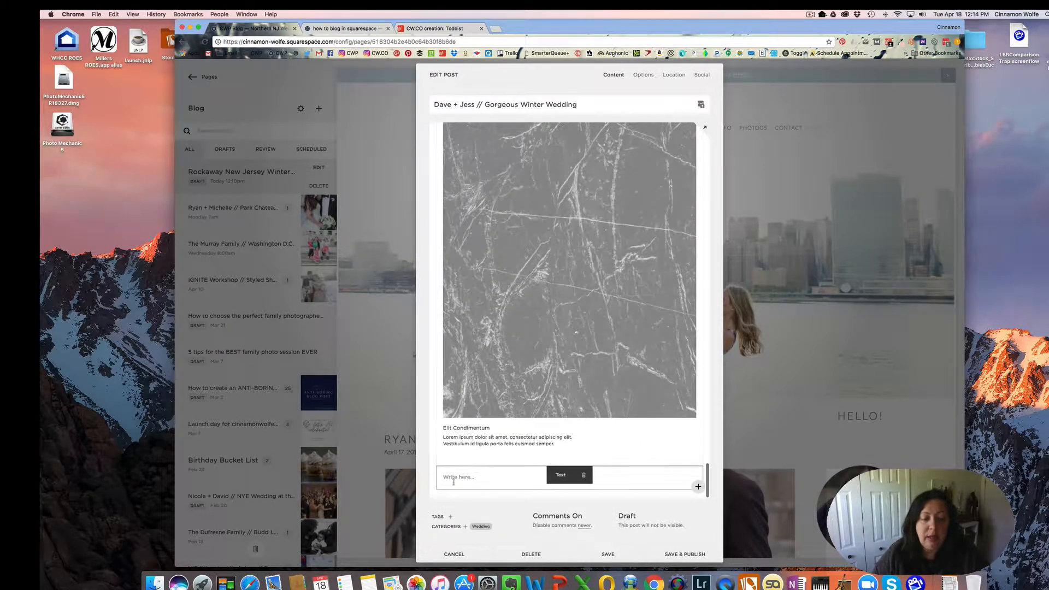
Add a Summary Carousel block below the empty text block, using the Blog page as its content.
{"action": "left_click", "coordinate": [436, 488]}
{"action": "scroll", "coordinate": [507, 437], "scroll_direction": "down", "scroll_amount": 2}
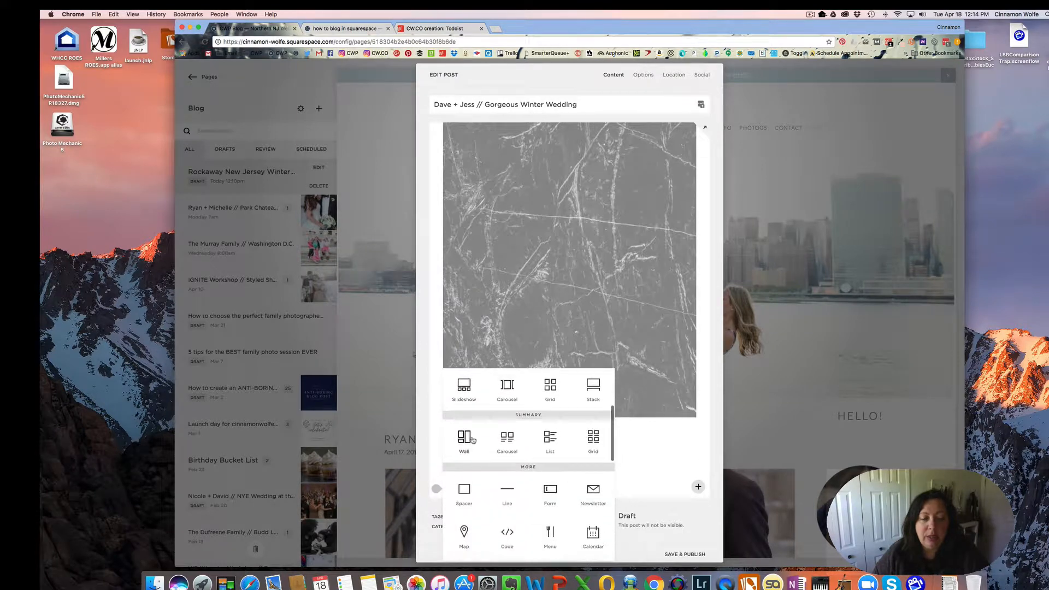
{"action": "left_click", "coordinate": [507, 437]}
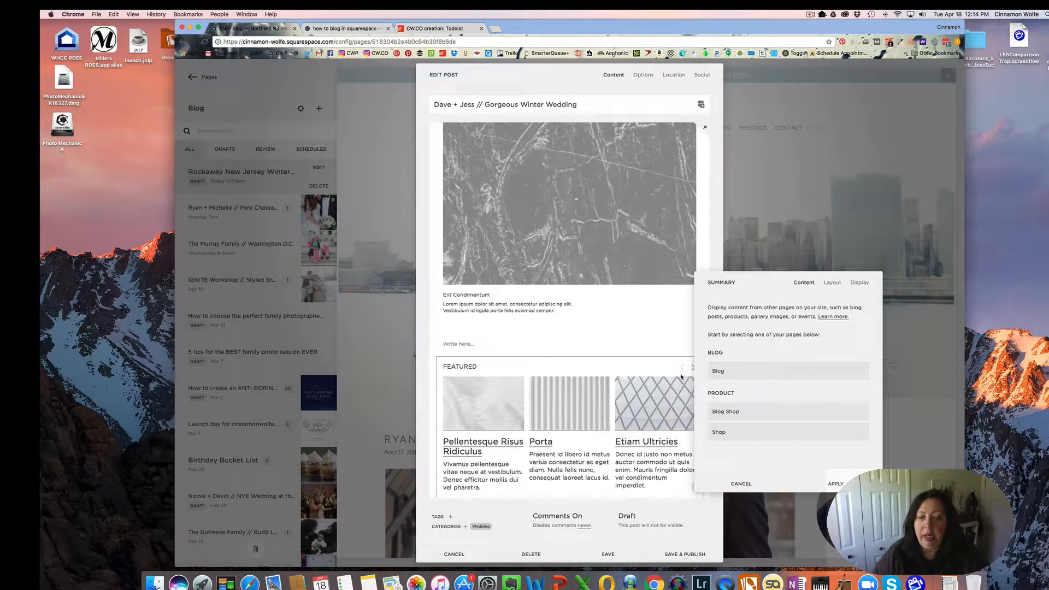
{"action": "left_click", "coordinate": [719, 372]}
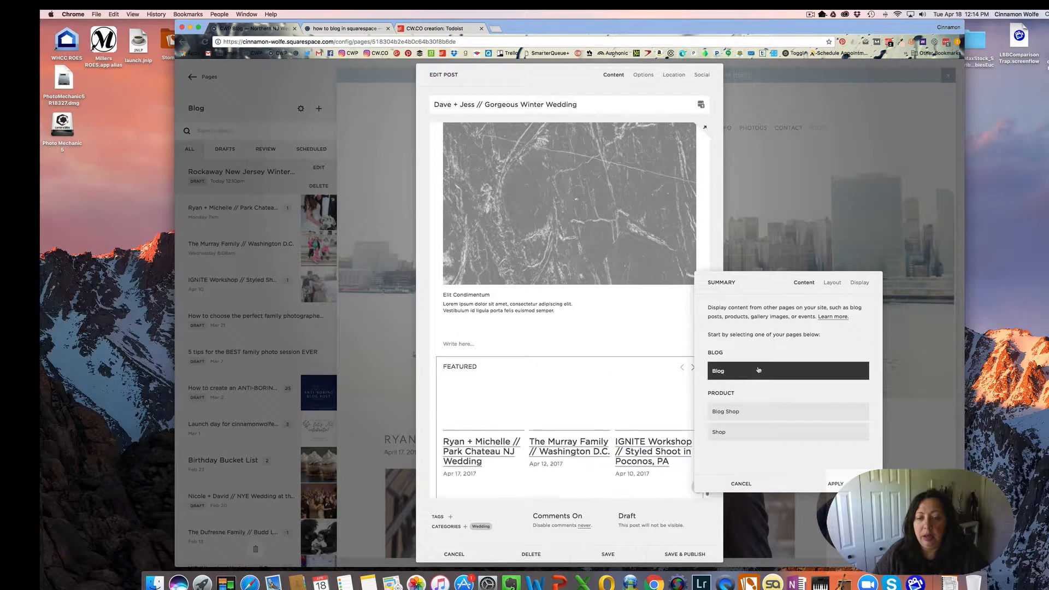
Clear the summary carousel's header text and set its image aspect ratio to 1:1 Square.
{"action": "left_click", "coordinate": [832, 283]}
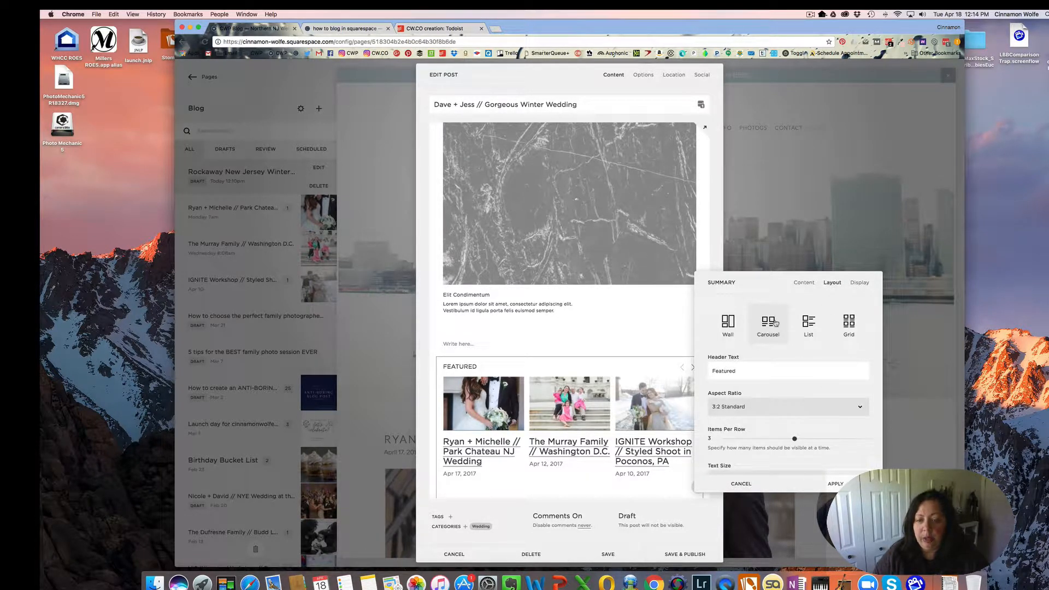
{"action": "double_click", "coordinate": [737, 370]}
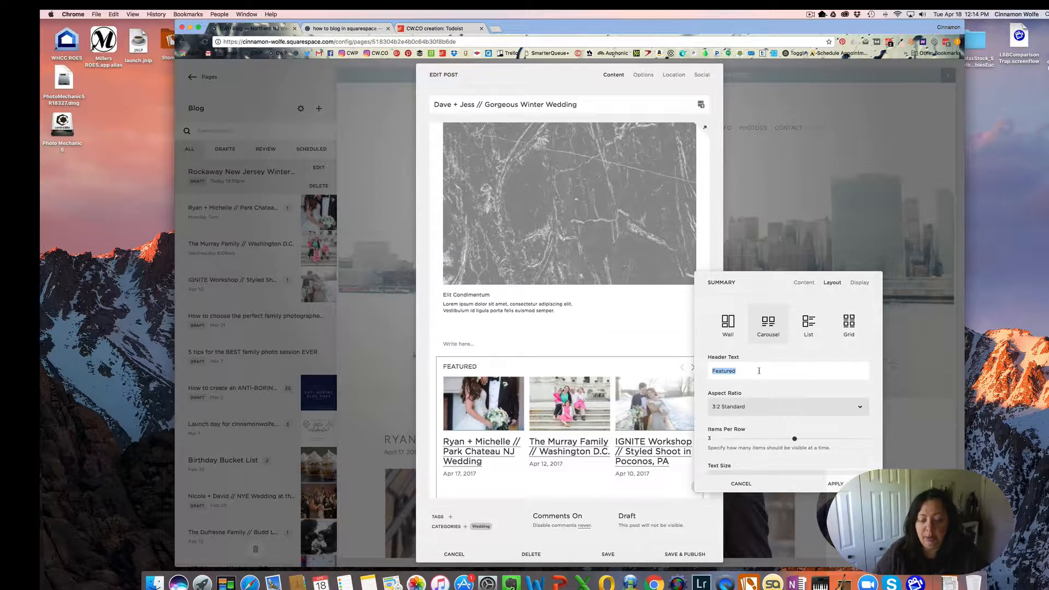
{"action": "key", "text": "BackSpace"}
{"action": "scroll", "coordinate": [759, 371], "scroll_direction": "down", "scroll_amount": 2}
{"action": "left_click", "coordinate": [723, 345]}
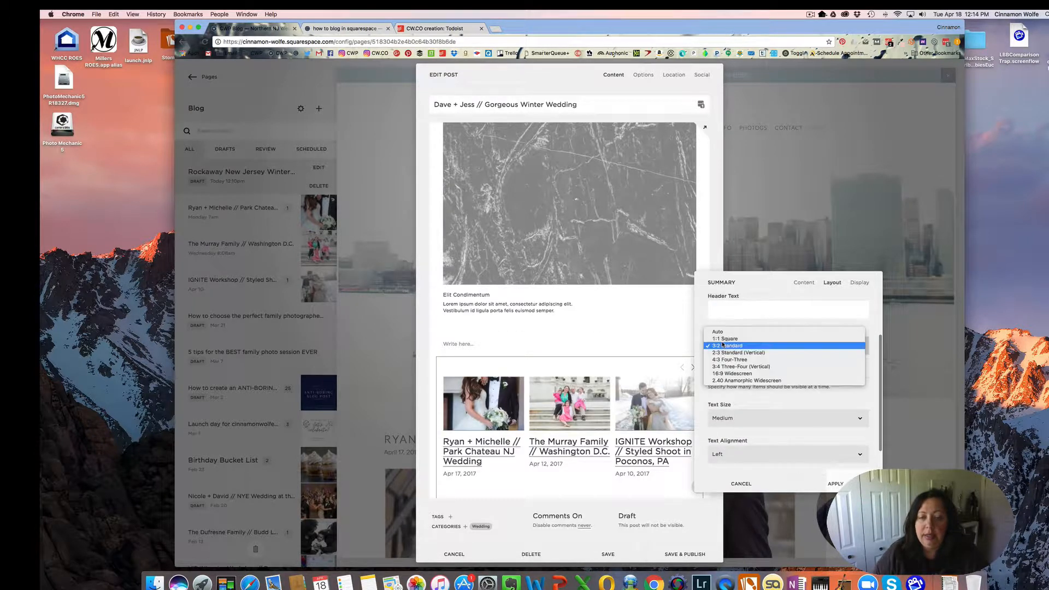
{"action": "left_click", "coordinate": [722, 338]}
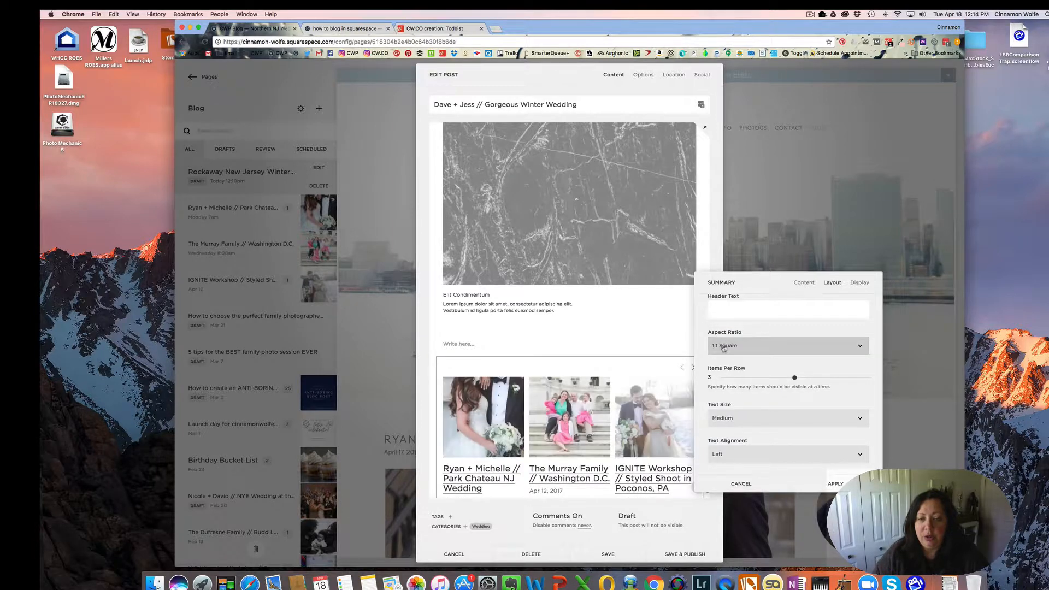
Set the summary carousel to show 5 items per row with Small text size.
{"action": "scroll", "coordinate": [723, 386], "scroll_direction": "down", "scroll_amount": 1}
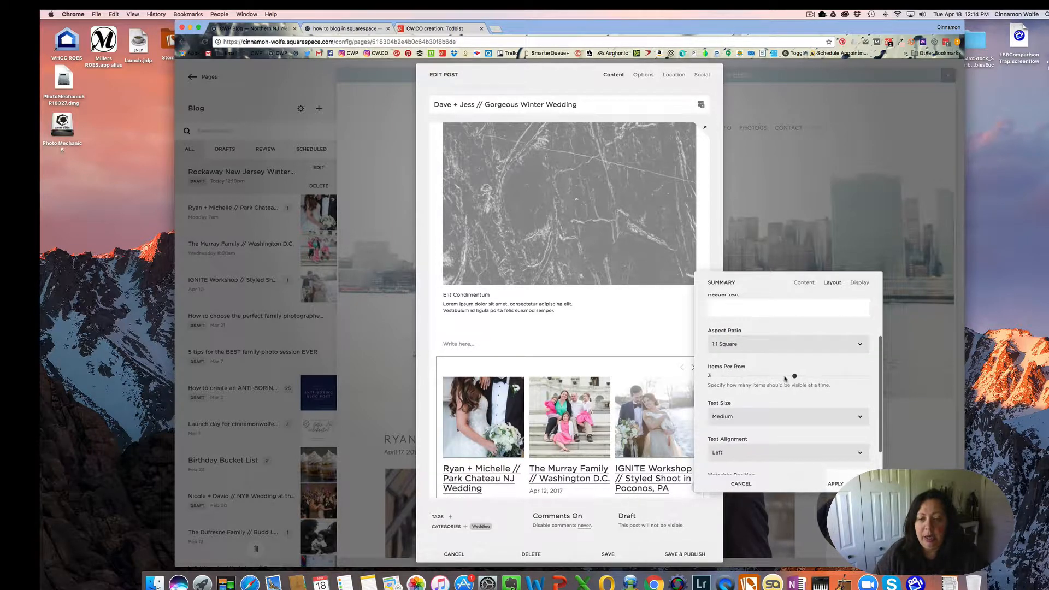
{"action": "left_click_drag", "start_coordinate": [794, 376], "coordinate": [872, 376]}
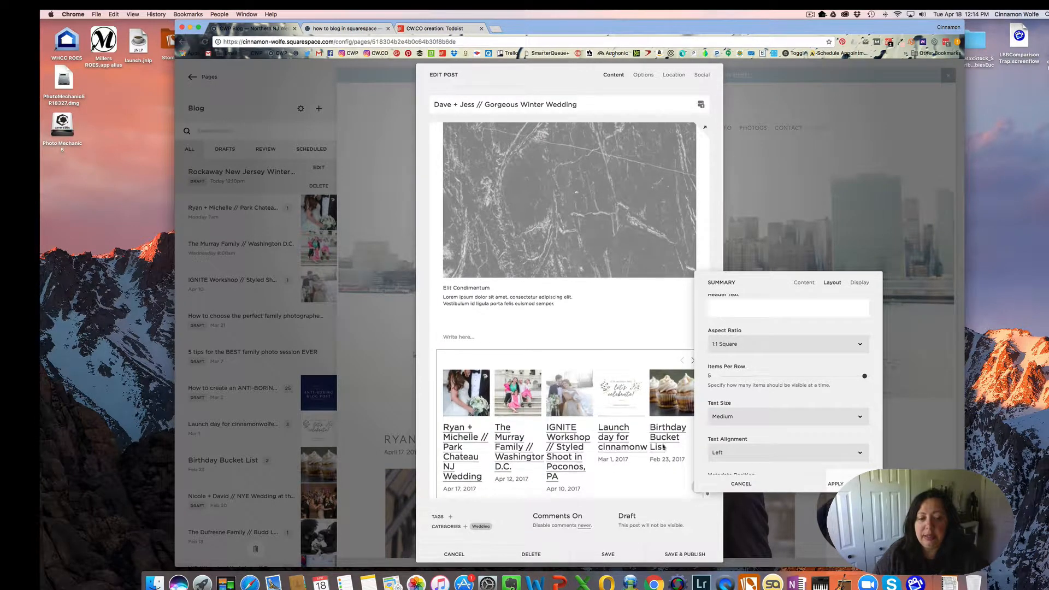
{"action": "left_click", "coordinate": [753, 416]}
{"action": "left_click", "coordinate": [728, 423]}
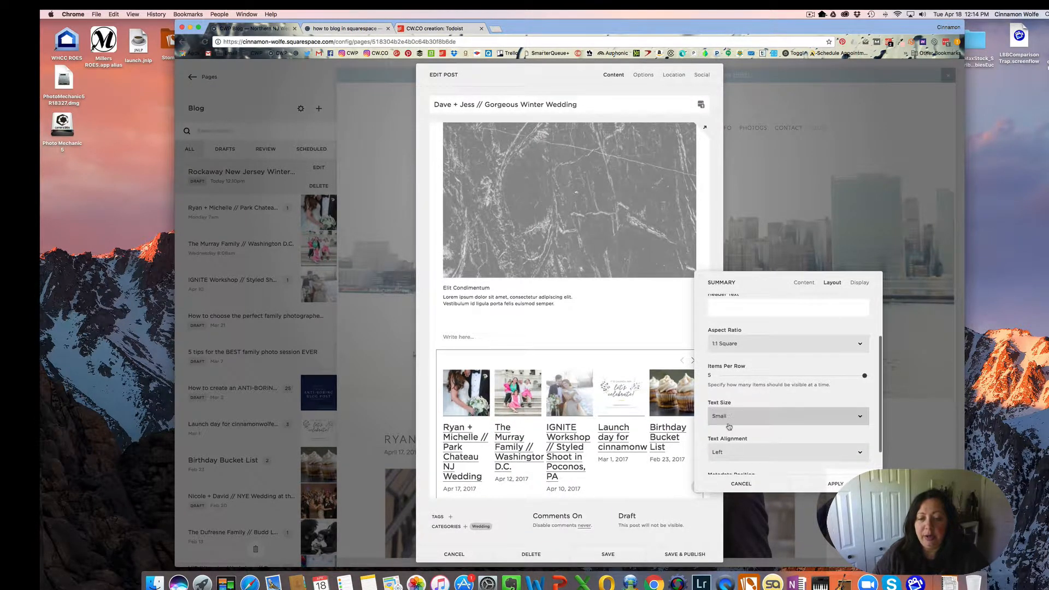
{"action": "scroll", "coordinate": [831, 348], "scroll_direction": "down", "scroll_amount": 2}
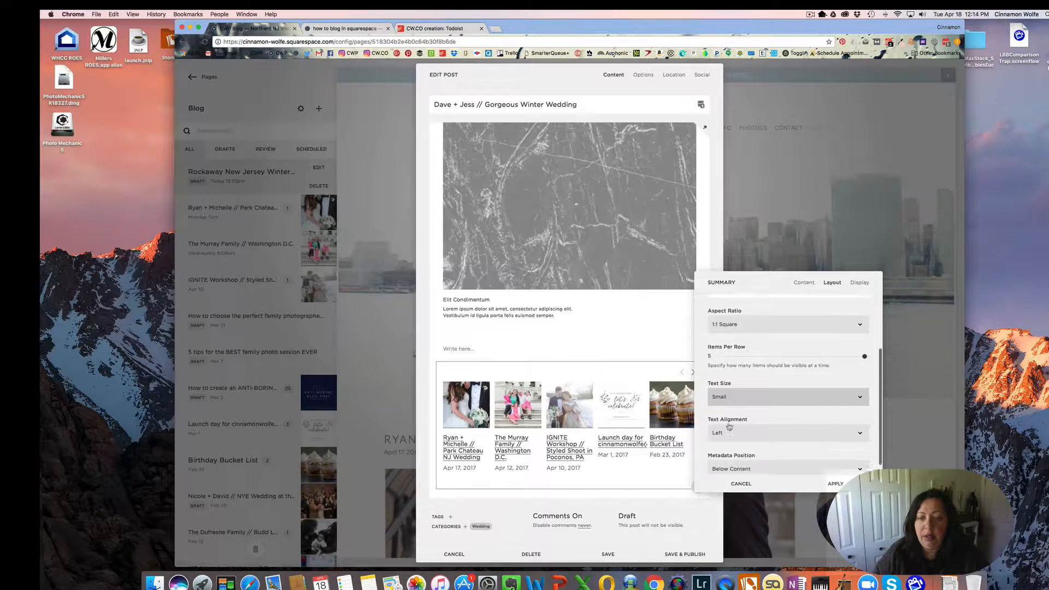
Turn off the excerpt in the summary carousel and set its primary metadata to None.
{"action": "left_click", "coordinate": [857, 282]}
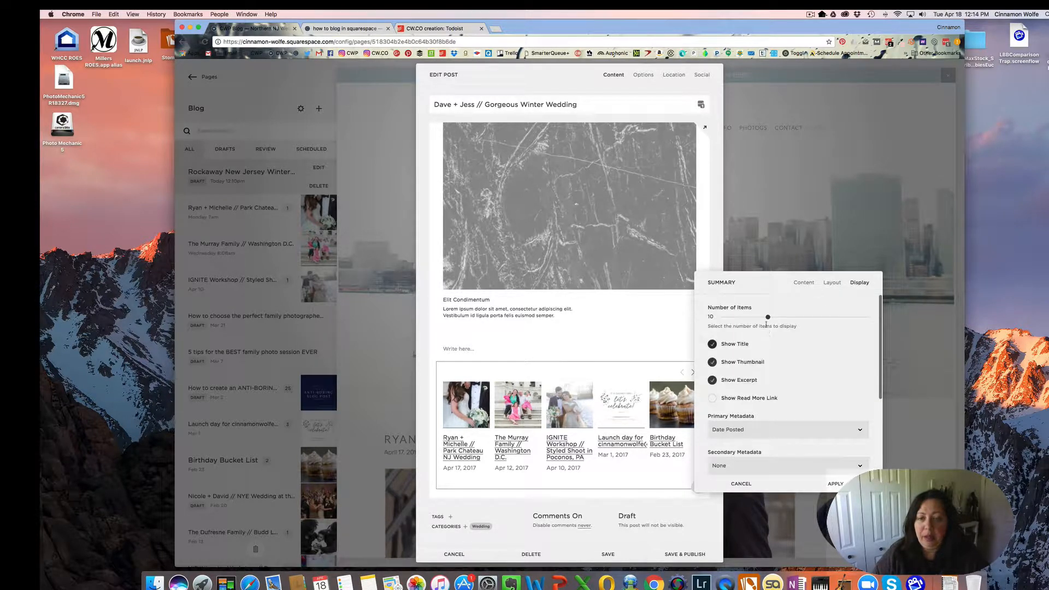
{"action": "left_click", "coordinate": [734, 382]}
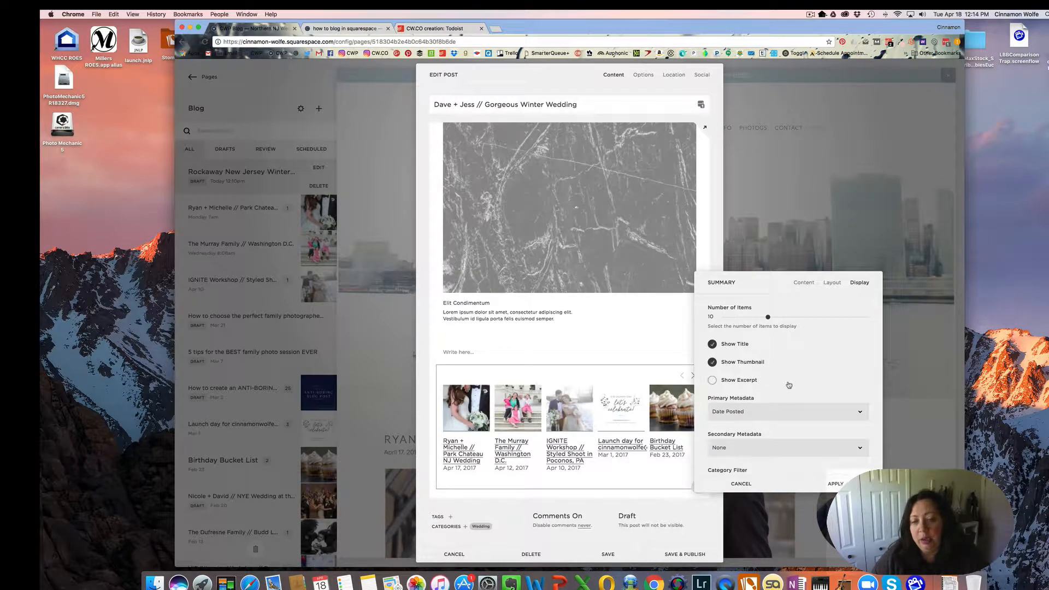
{"action": "scroll", "coordinate": [758, 384], "scroll_direction": "down", "scroll_amount": 2}
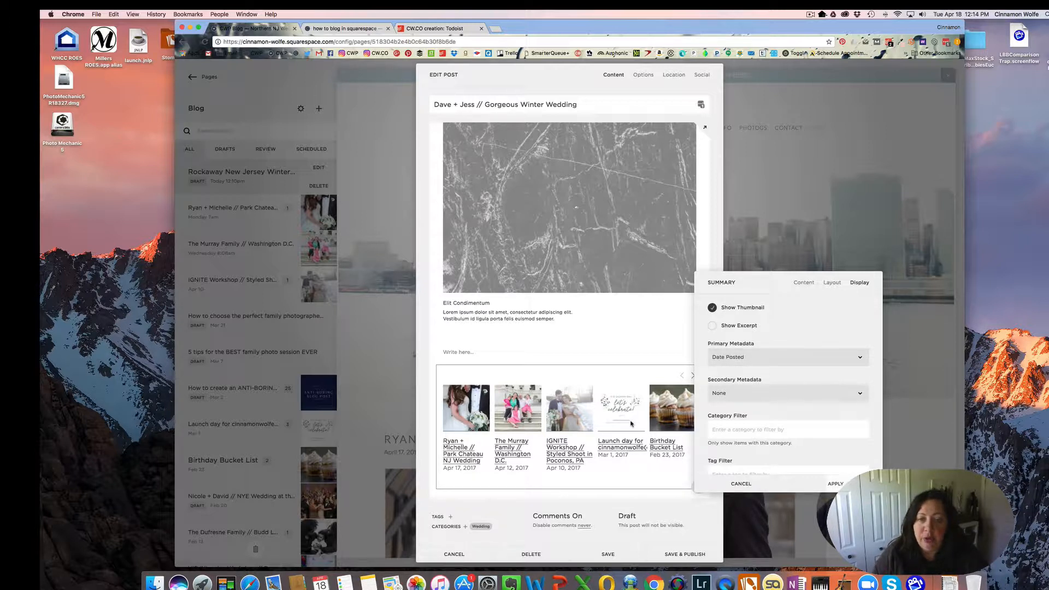
{"action": "left_click", "coordinate": [742, 355]}
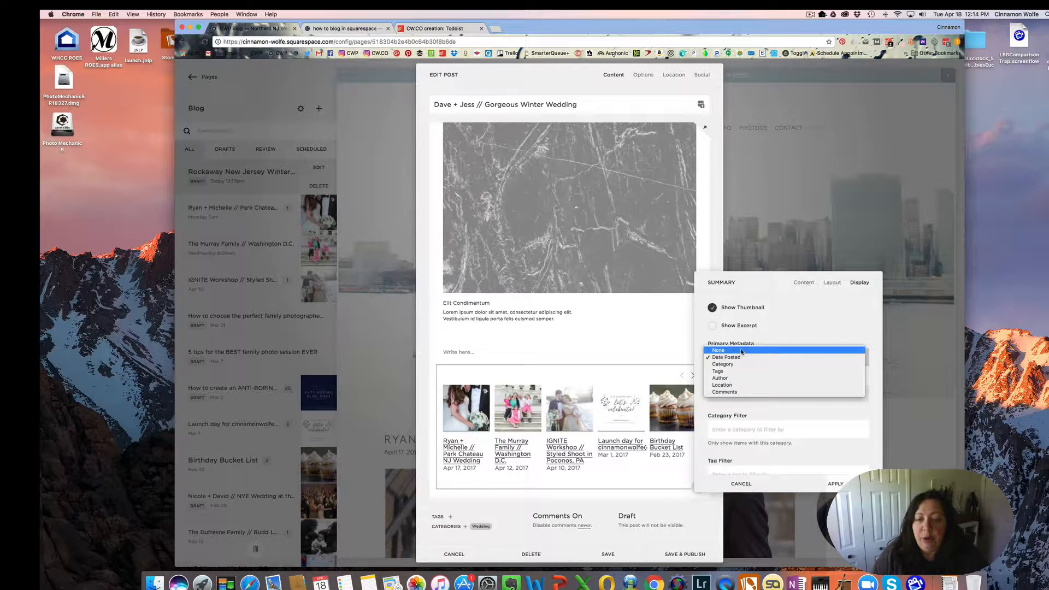
{"action": "left_click", "coordinate": [741, 351]}
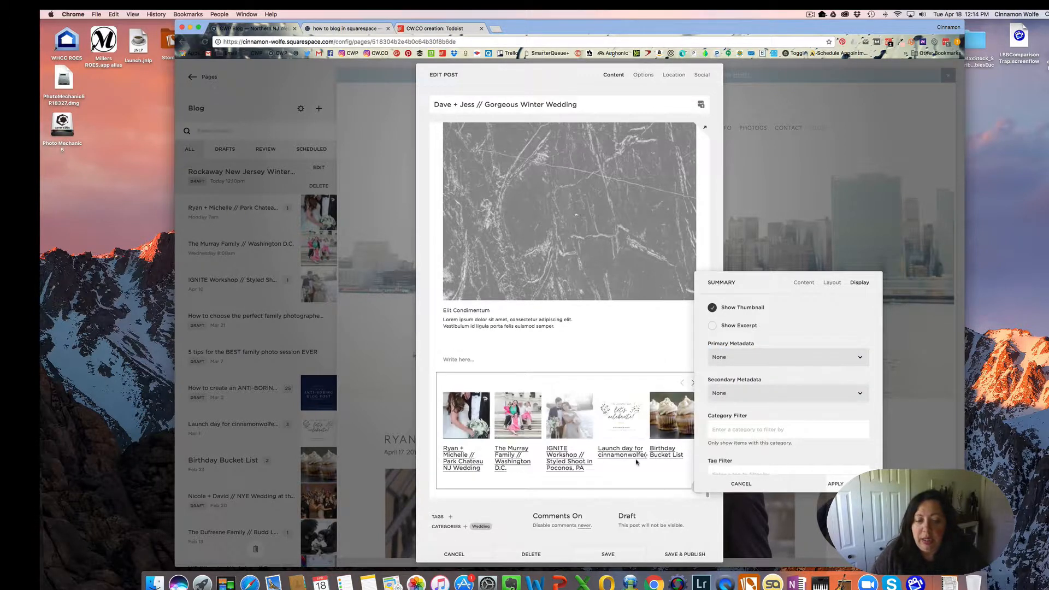
Filter the summary carousel to the Wedding category and apply the block settings.
{"action": "scroll", "coordinate": [784, 425], "scroll_direction": "down", "scroll_amount": 3}
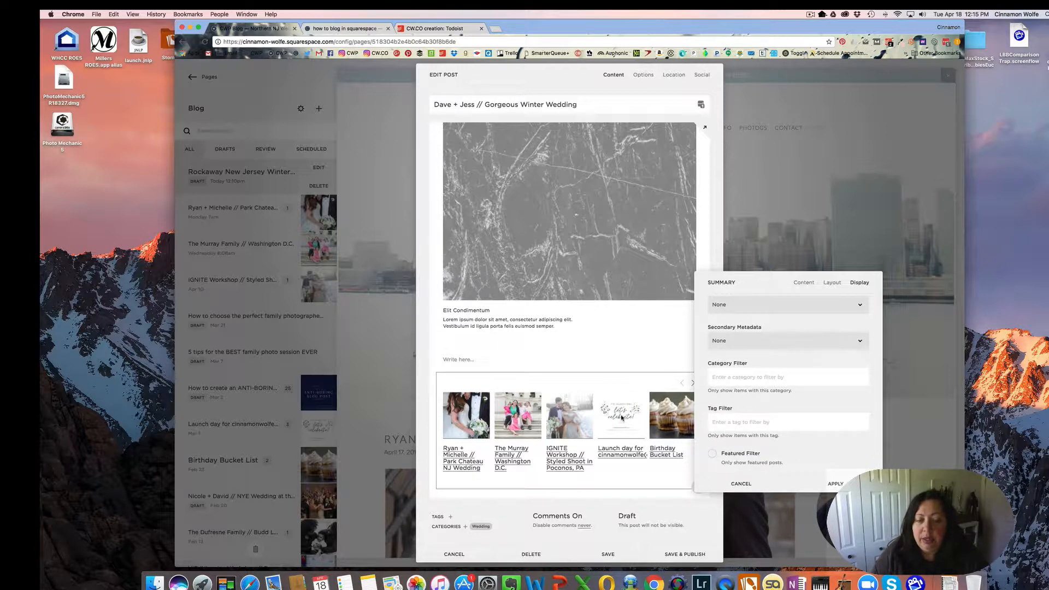
{"action": "scroll", "coordinate": [621, 418], "scroll_direction": "up", "scroll_amount": 1}
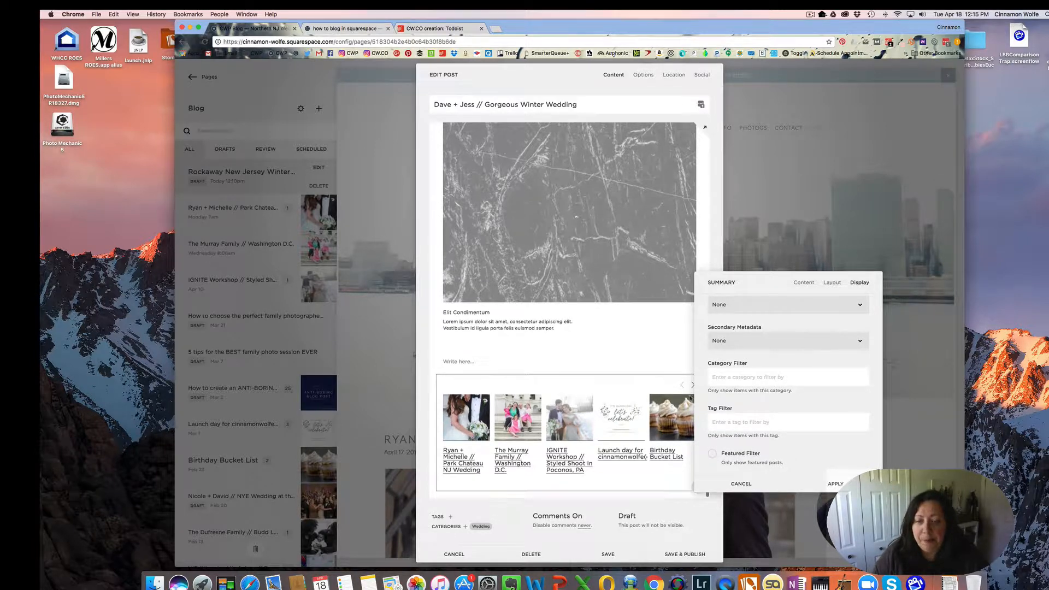
{"action": "scroll", "coordinate": [788, 413], "scroll_direction": "up", "scroll_amount": 1}
{"action": "left_click", "coordinate": [814, 377]}
{"action": "type", "text": "Wedd"}
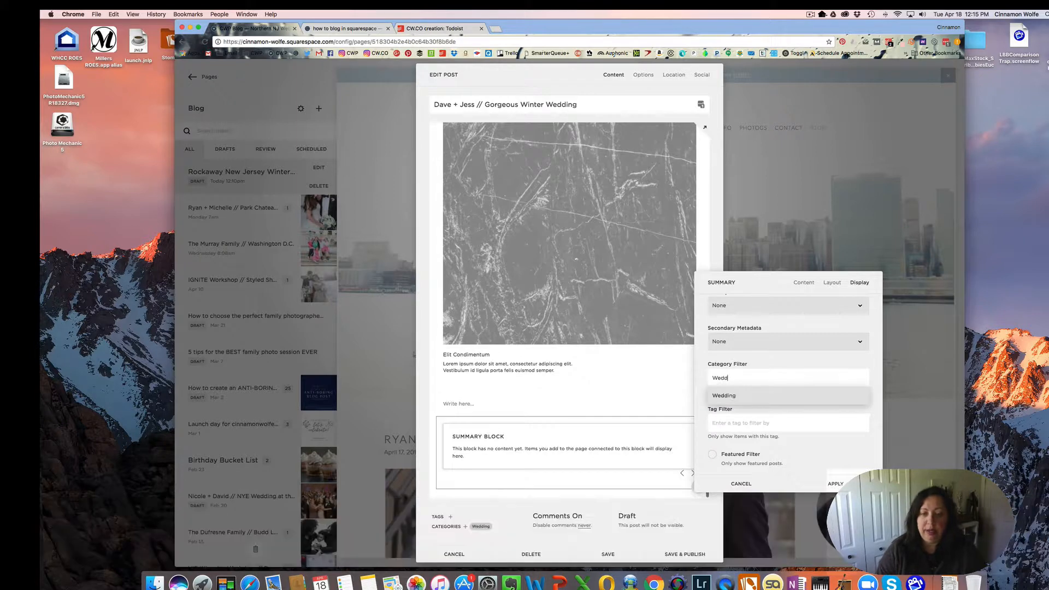
{"action": "left_click", "coordinate": [750, 394]}
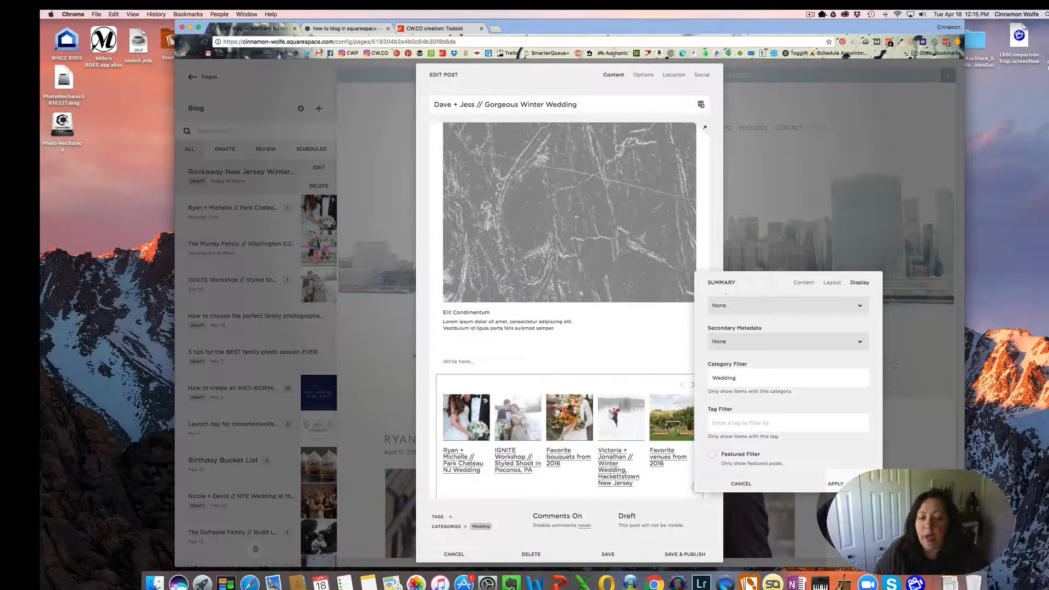
{"action": "left_click", "coordinate": [837, 483]}
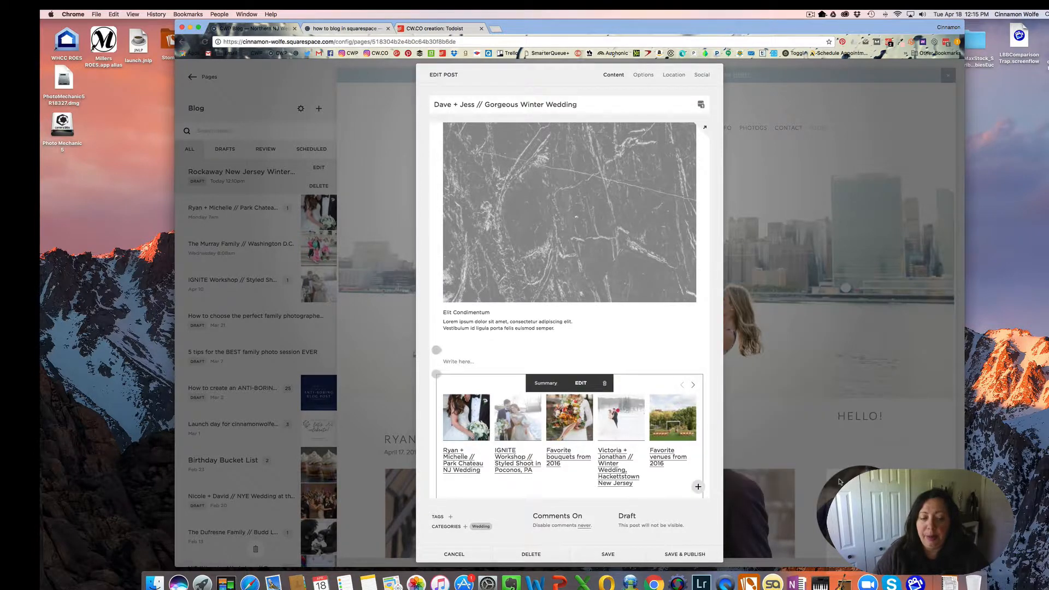
Start adding an image to the image block at the post's start, browse to the CWP2016 drive and enlarge the file chooser.
{"action": "scroll", "coordinate": [545, 374], "scroll_direction": "down", "scroll_amount": 10}
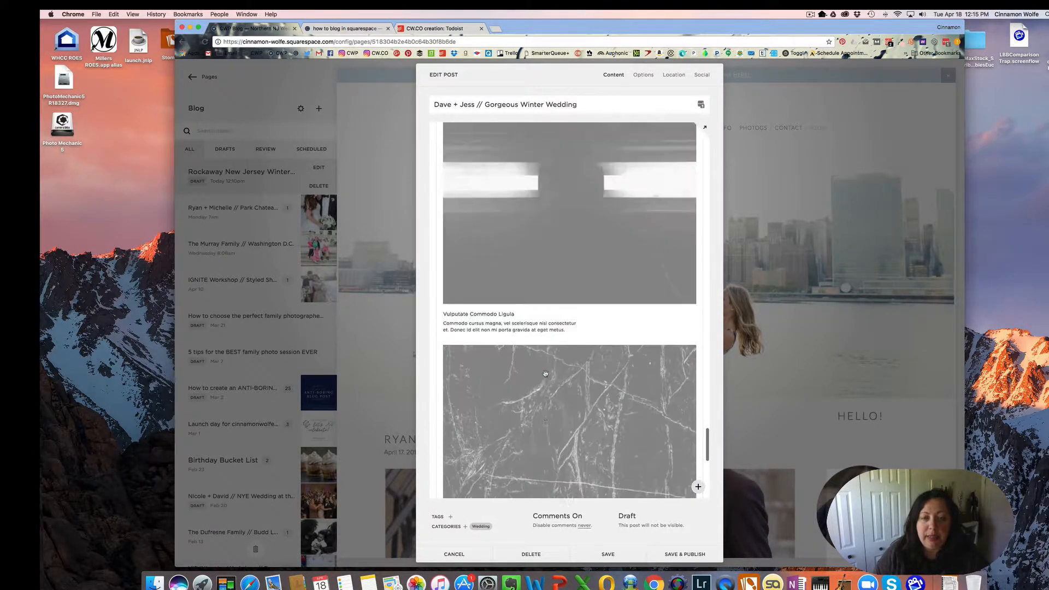
{"action": "scroll", "coordinate": [545, 374], "scroll_direction": "up", "scroll_amount": 15}
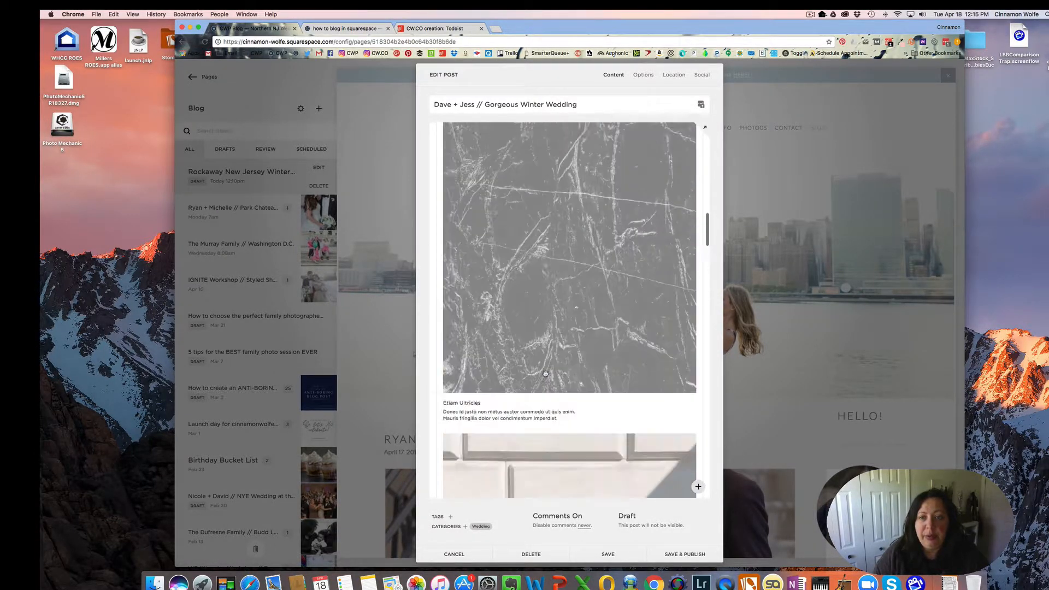
{"action": "scroll", "coordinate": [545, 373], "scroll_direction": "up", "scroll_amount": 8}
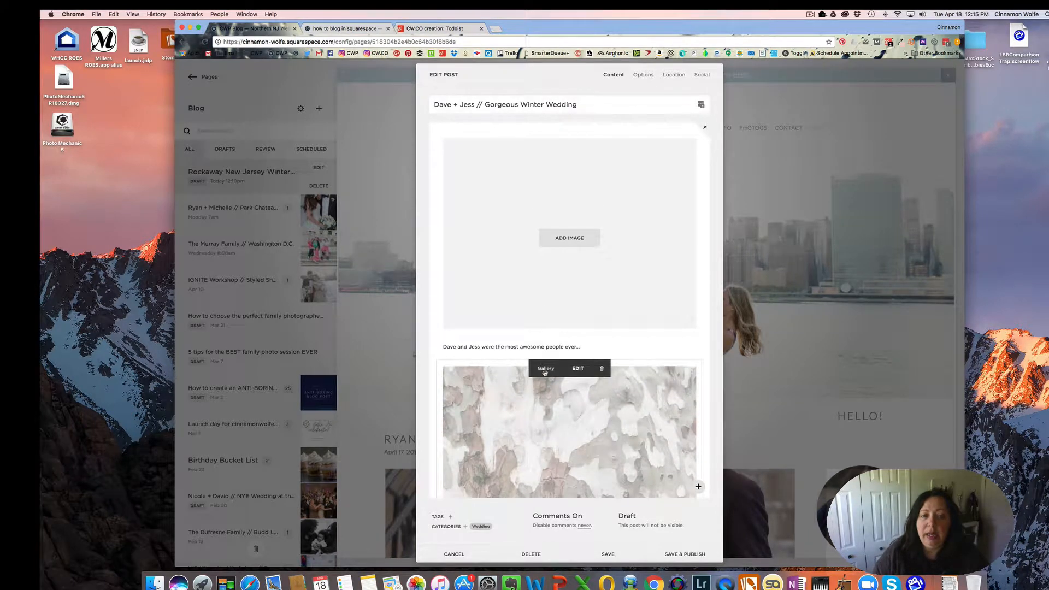
{"action": "left_click", "coordinate": [571, 239]}
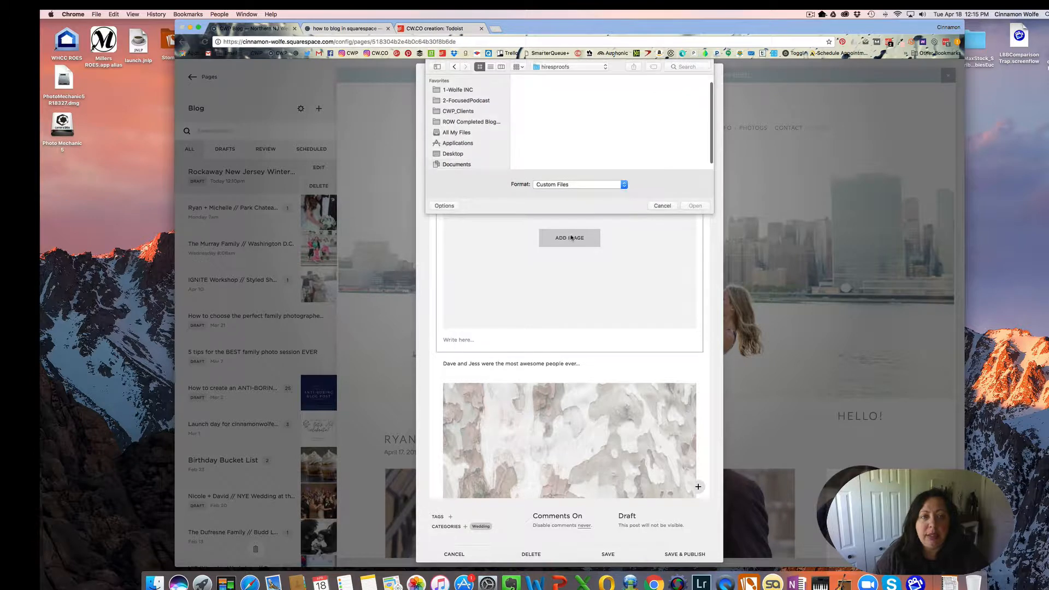
{"action": "scroll", "coordinate": [470, 147], "scroll_direction": "down", "scroll_amount": 5}
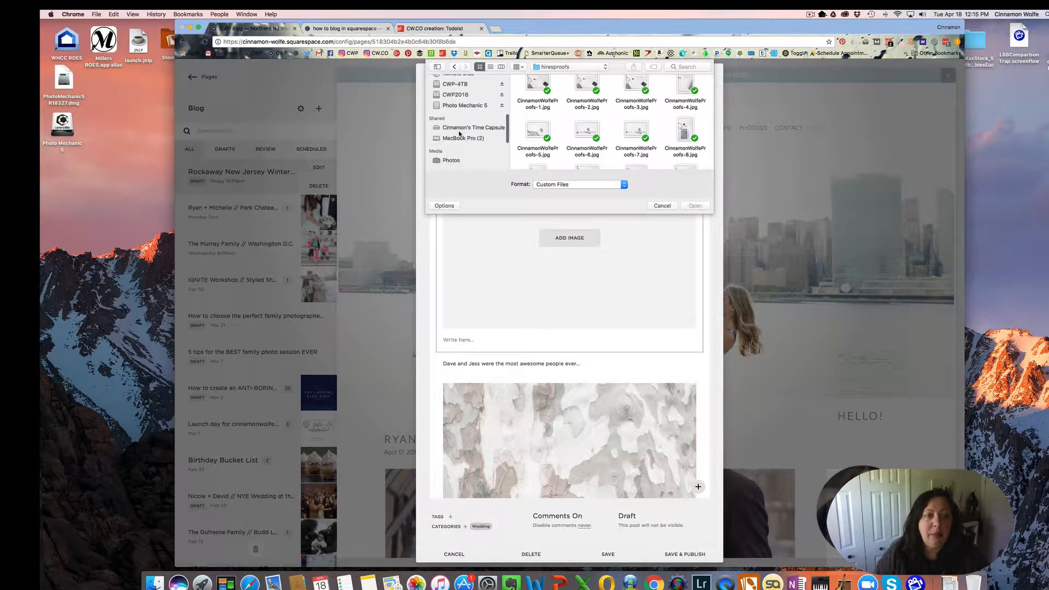
{"action": "scroll", "coordinate": [459, 134], "scroll_direction": "up", "scroll_amount": 5}
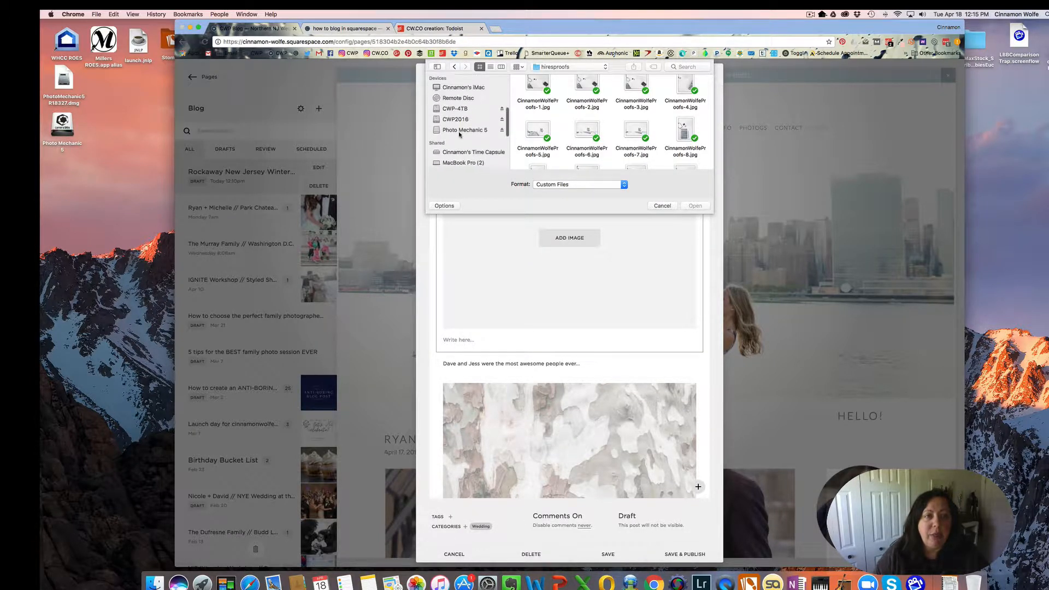
{"action": "left_click", "coordinate": [458, 123]}
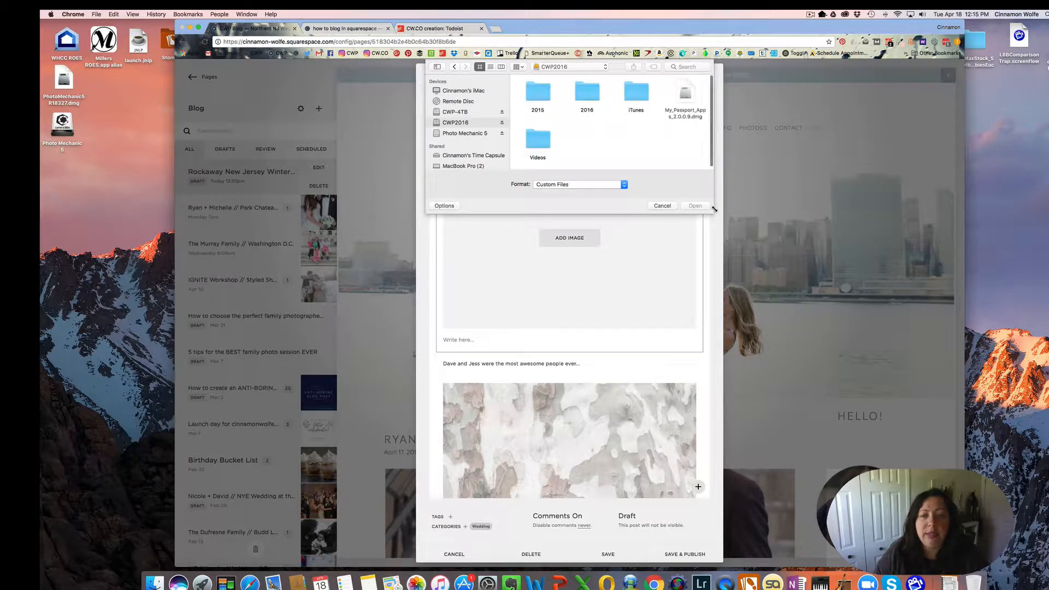
{"action": "left_click_drag", "start_coordinate": [713, 213], "coordinate": [745, 267]}
Upload NJOutdoorWinterWedding_0100.jpg from the 1-Stomped folder inside the December 2016 wedding's BLOG folder.
{"action": "double_click", "coordinate": [557, 94]}
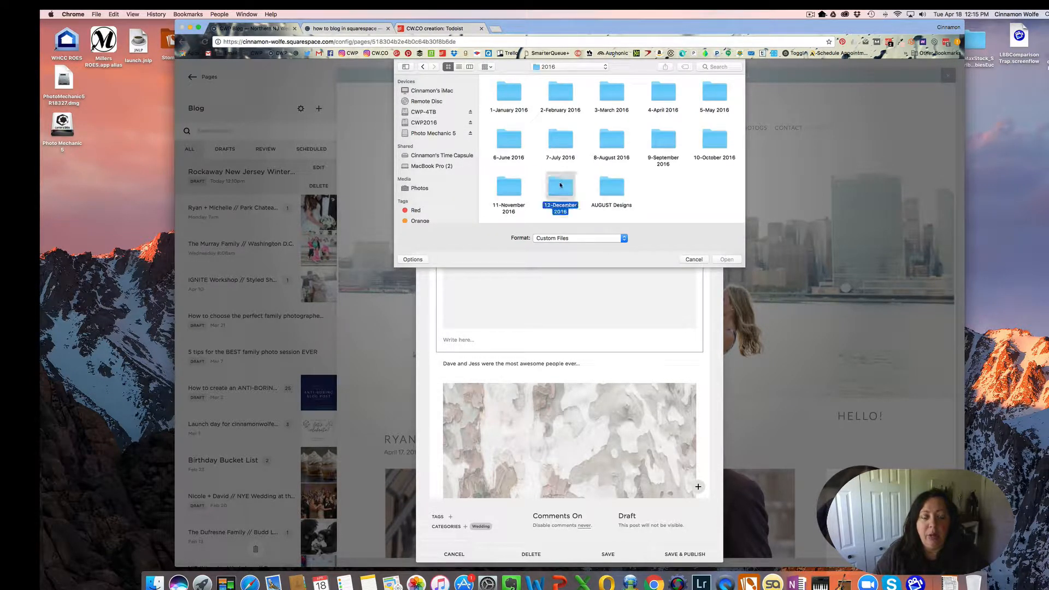
{"action": "double_click", "coordinate": [557, 179]}
{"action": "double_click", "coordinate": [503, 93]}
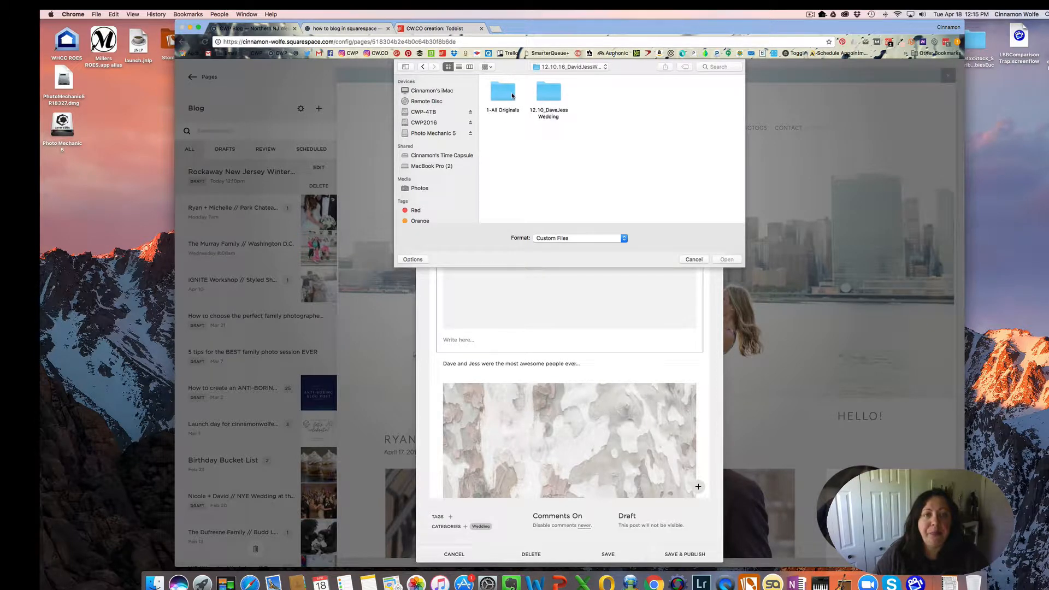
{"action": "double_click", "coordinate": [541, 96]}
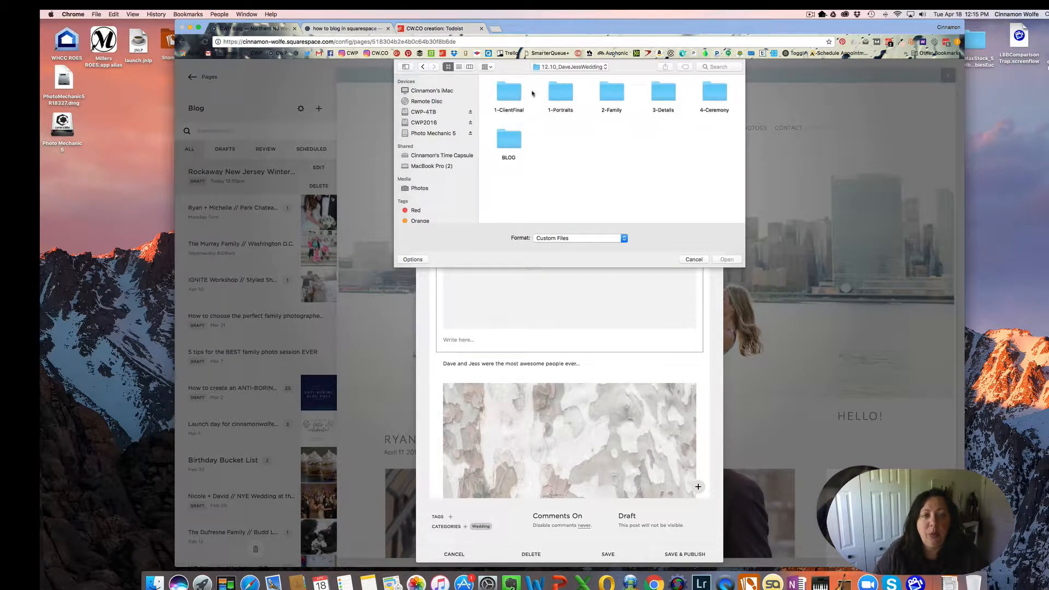
{"action": "double_click", "coordinate": [521, 140]}
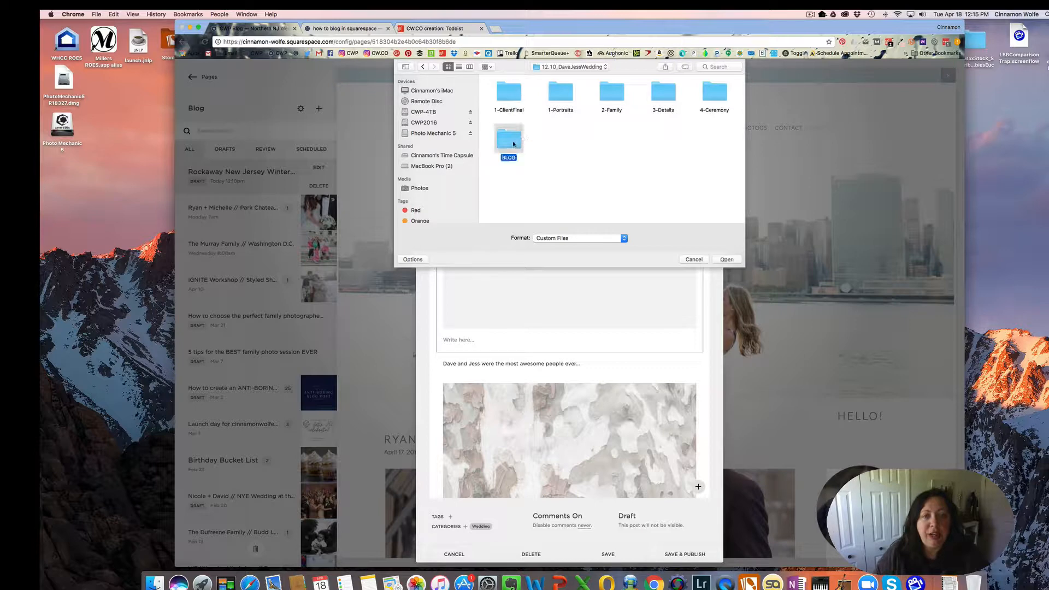
{"action": "double_click", "coordinate": [510, 94]}
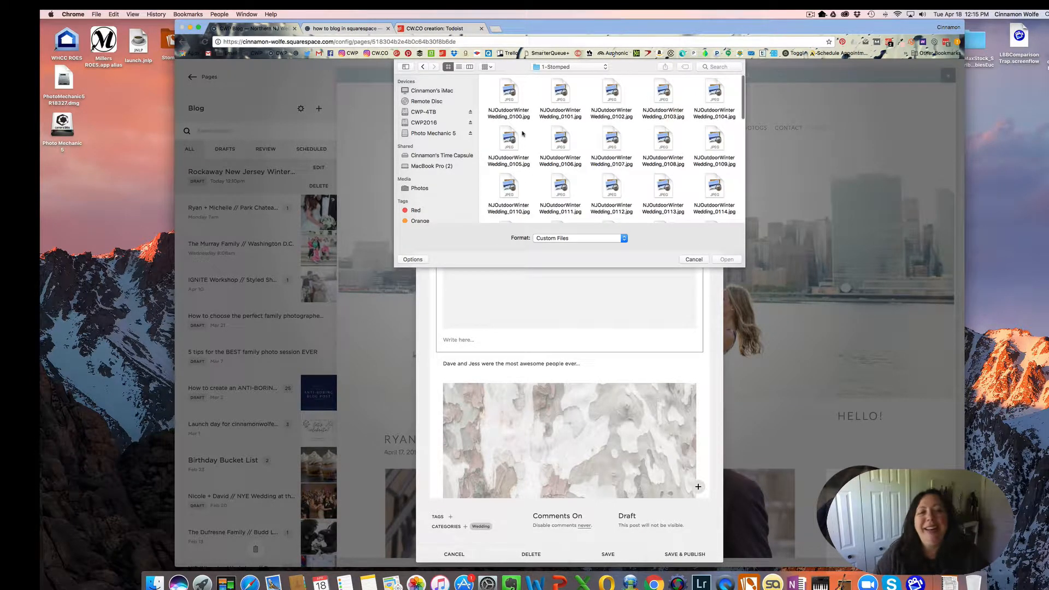
{"action": "left_click", "coordinate": [512, 94]}
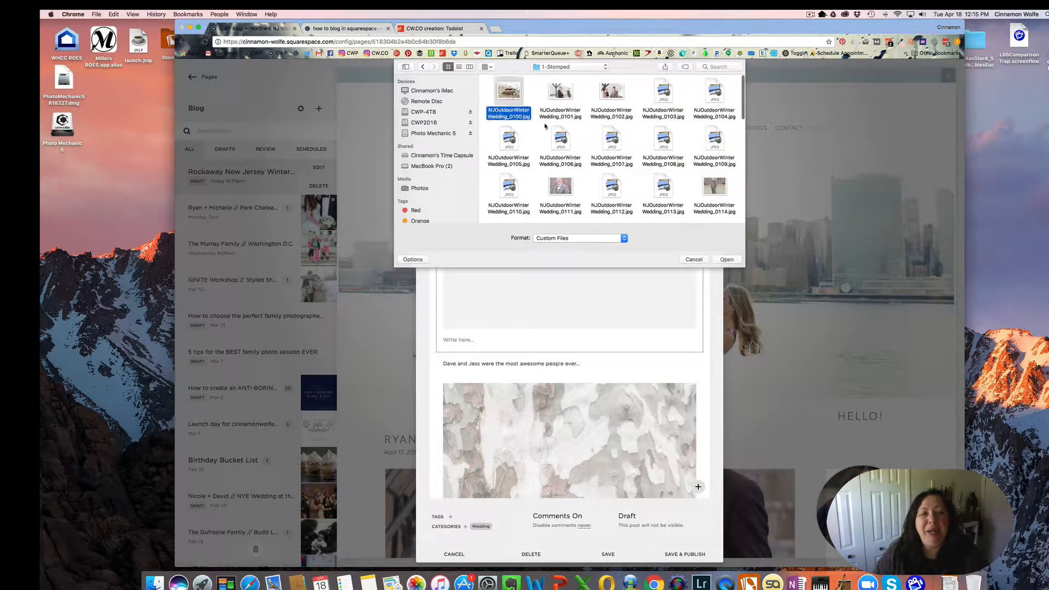
{"action": "left_click", "coordinate": [726, 259]}
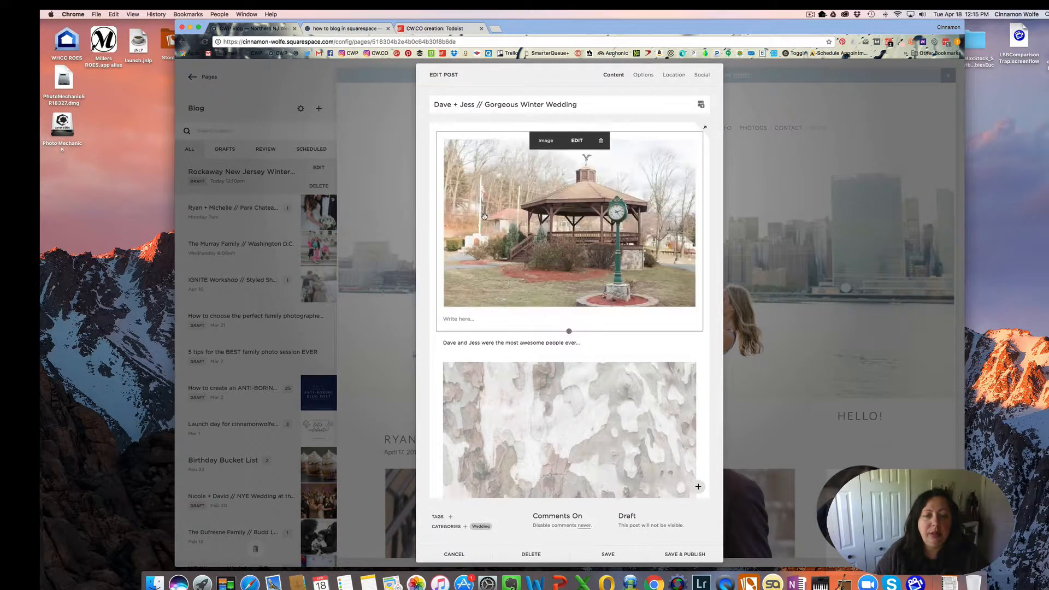
Caption the gazebo image "Winter wedding in a gazebo in Rockaway New Jersey".
{"action": "left_click", "coordinate": [625, 314]}
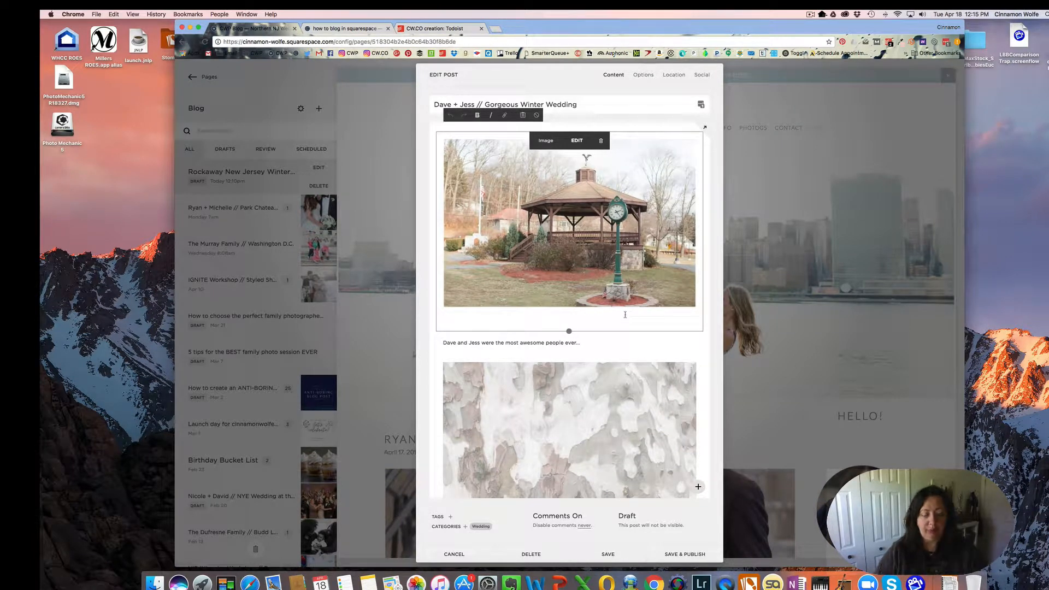
{"action": "type", "text": "Winter wedding in a gazebo"}
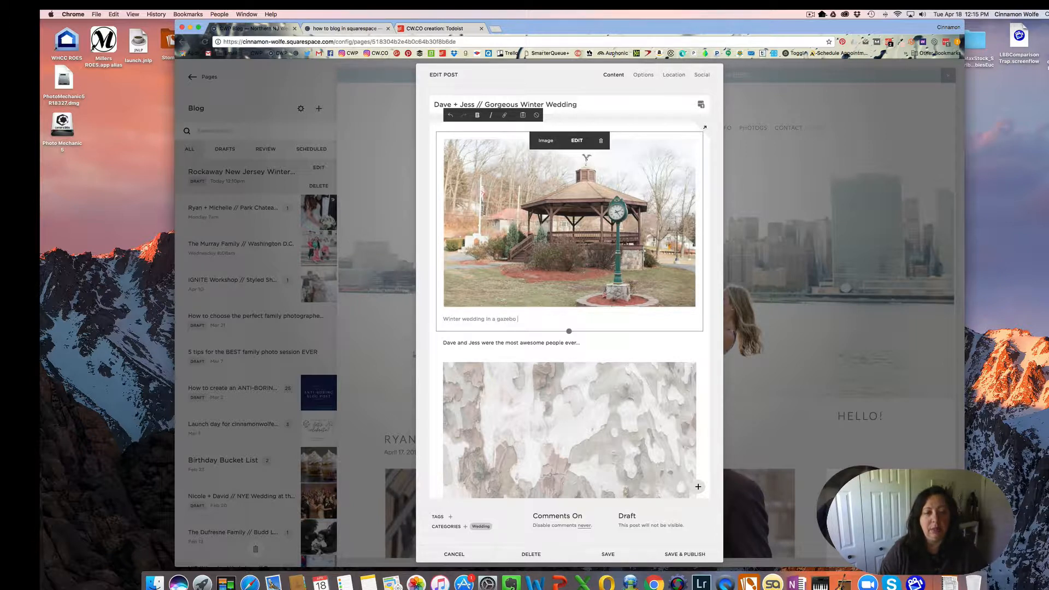
{"action": "type", "text": "in Rockaw"}
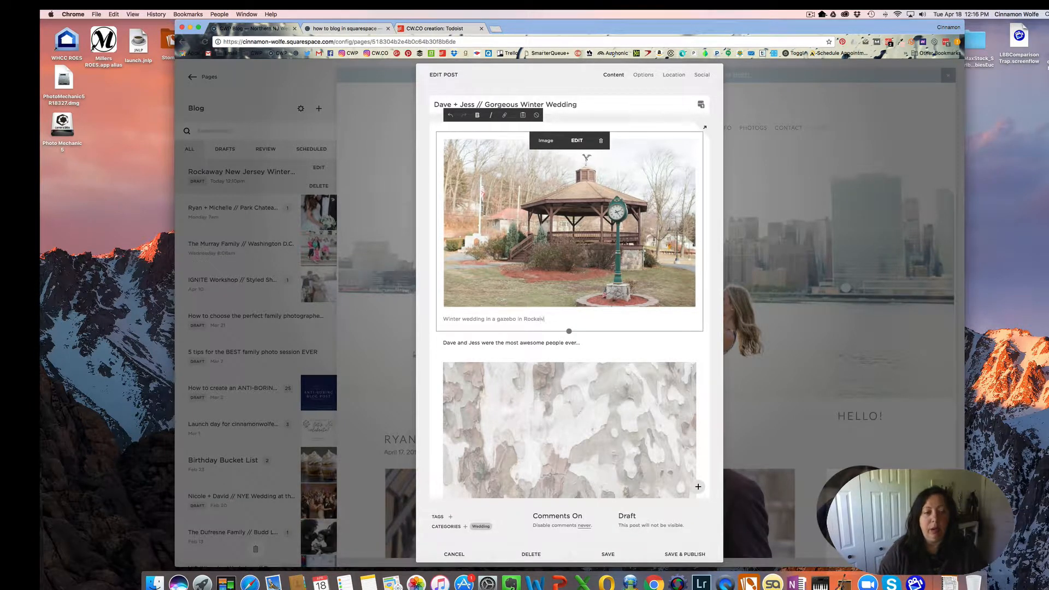
{"action": "type", "text": "ay New "}
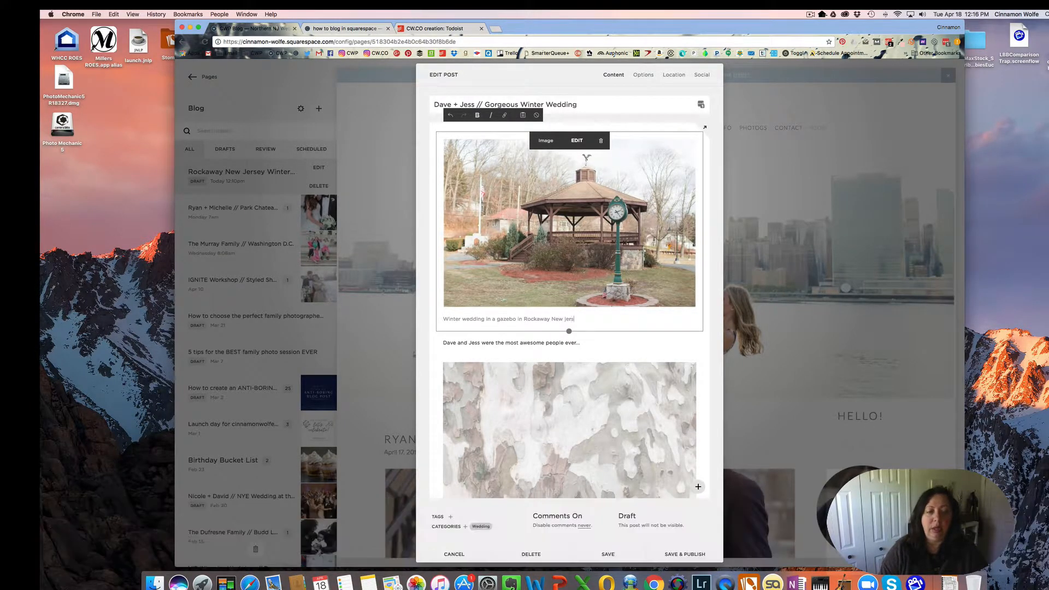
{"action": "type", "text": "jers"}
{"action": "key", "text": "BackSpace"}
{"action": "key", "text": "BackSpace"}
{"action": "key", "text": "BackSpace"}
{"action": "key", "text": "BackSpace"}
{"action": "type", "text": "Jersey"}
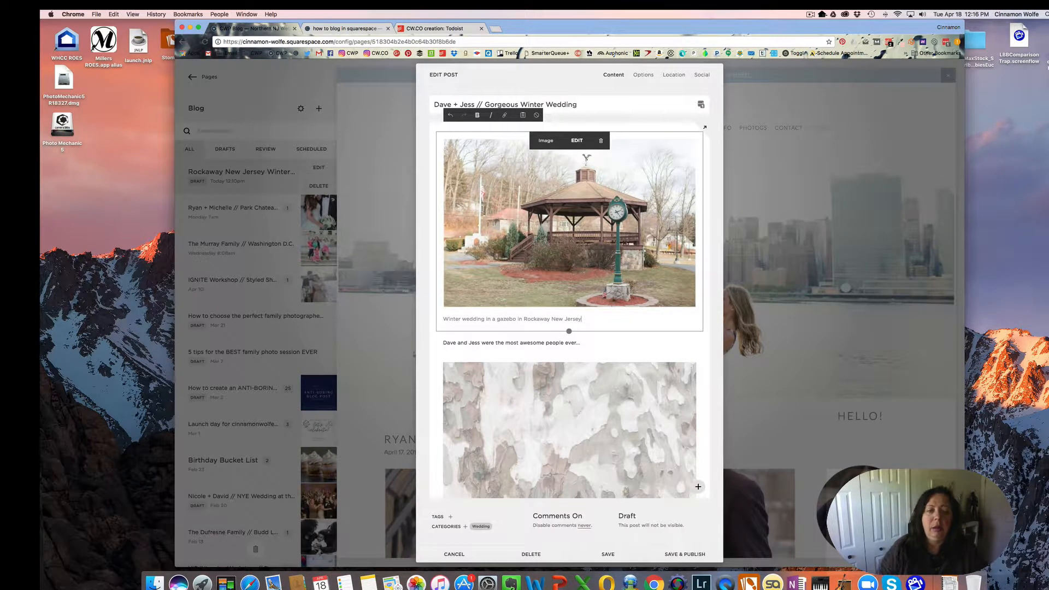
Set the gazebo image to Do Not Display Caption and apply the image settings.
{"action": "left_click", "coordinate": [577, 139]}
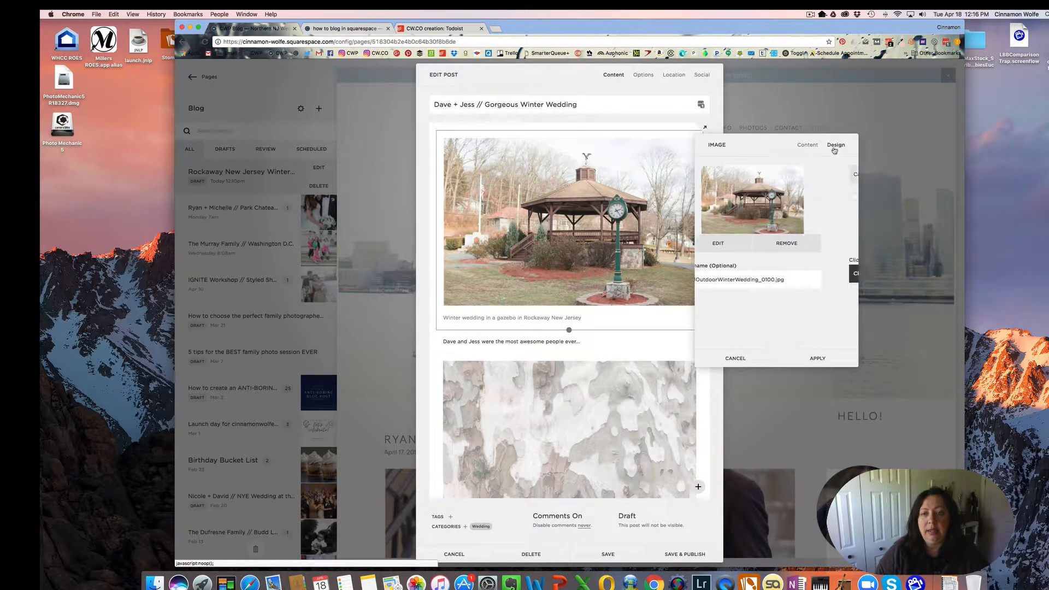
{"action": "left_click", "coordinate": [836, 146]}
{"action": "left_click", "coordinate": [788, 174]}
{"action": "left_click", "coordinate": [789, 168]}
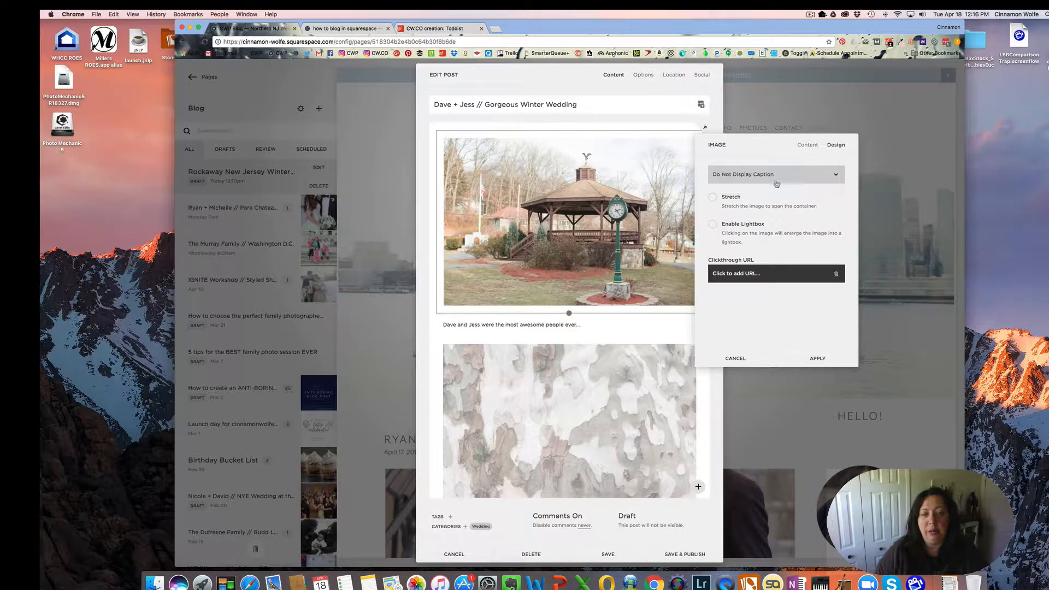
{"action": "left_click", "coordinate": [825, 359]}
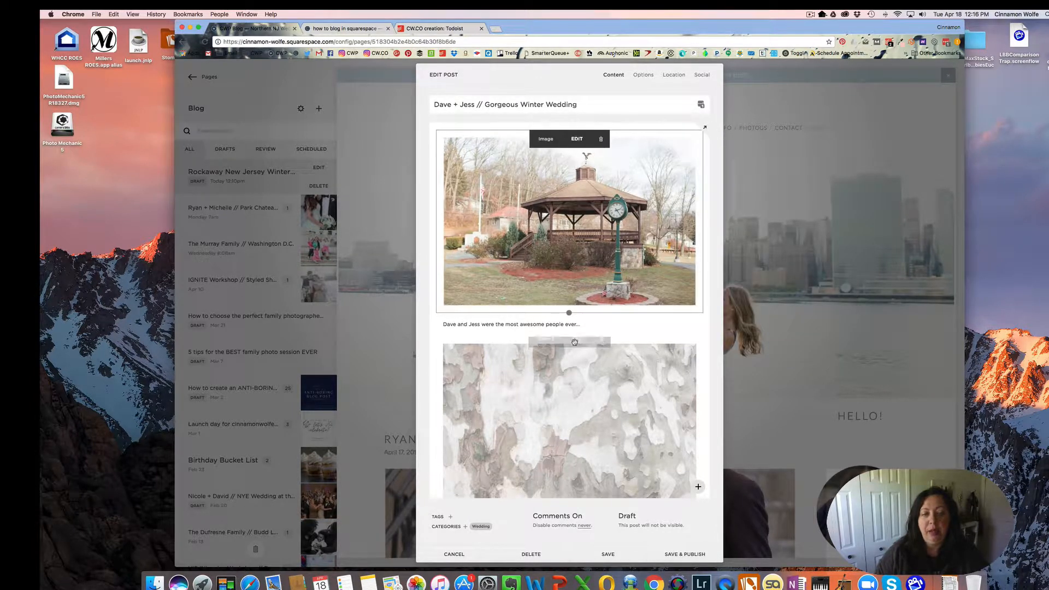
Upload all the wedding photos from the 1-Stomped folder except NJOutdoorWinterWedding_0100.jpg to the gallery block.
{"action": "left_click", "coordinate": [576, 344]}
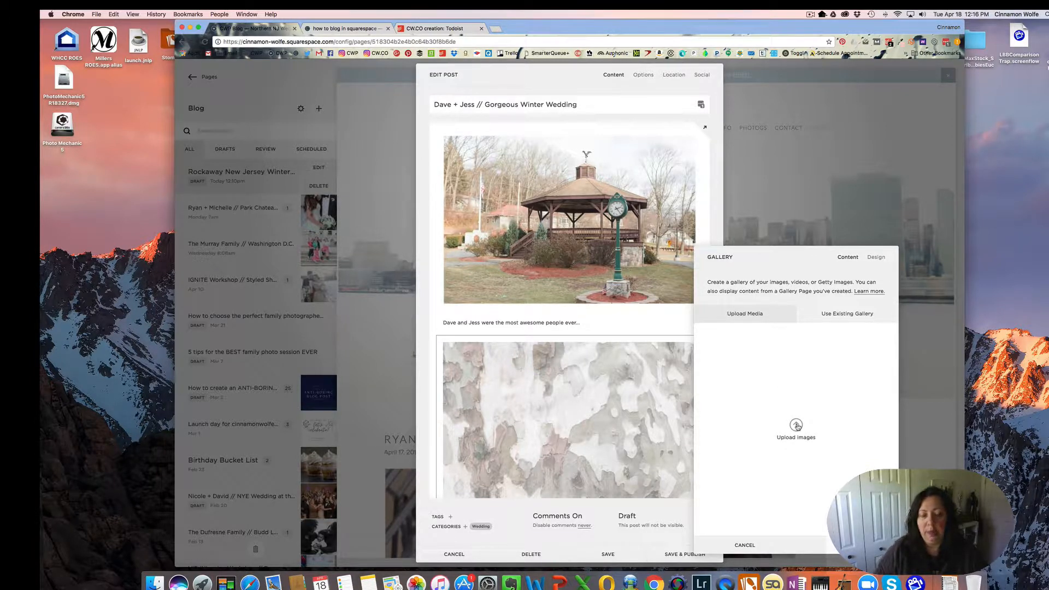
{"action": "left_click", "coordinate": [796, 425]}
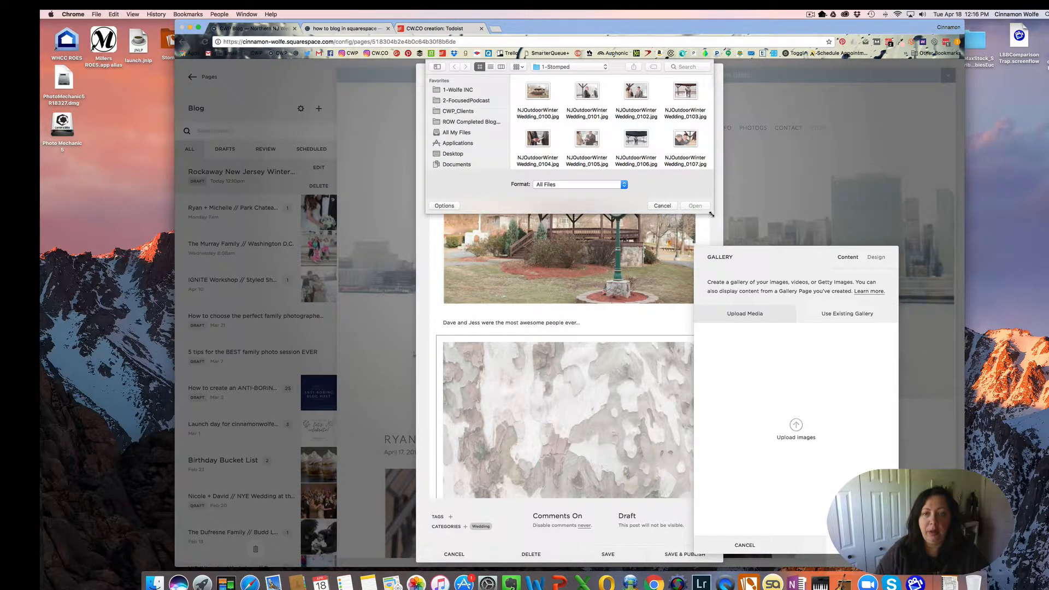
{"action": "left_click_drag", "start_coordinate": [711, 215], "coordinate": [776, 358]}
{"action": "left_click_drag", "start_coordinate": [451, 76], "coordinate": [757, 355]}
{"action": "scroll", "coordinate": [599, 217], "scroll_direction": "up", "scroll_amount": 5}
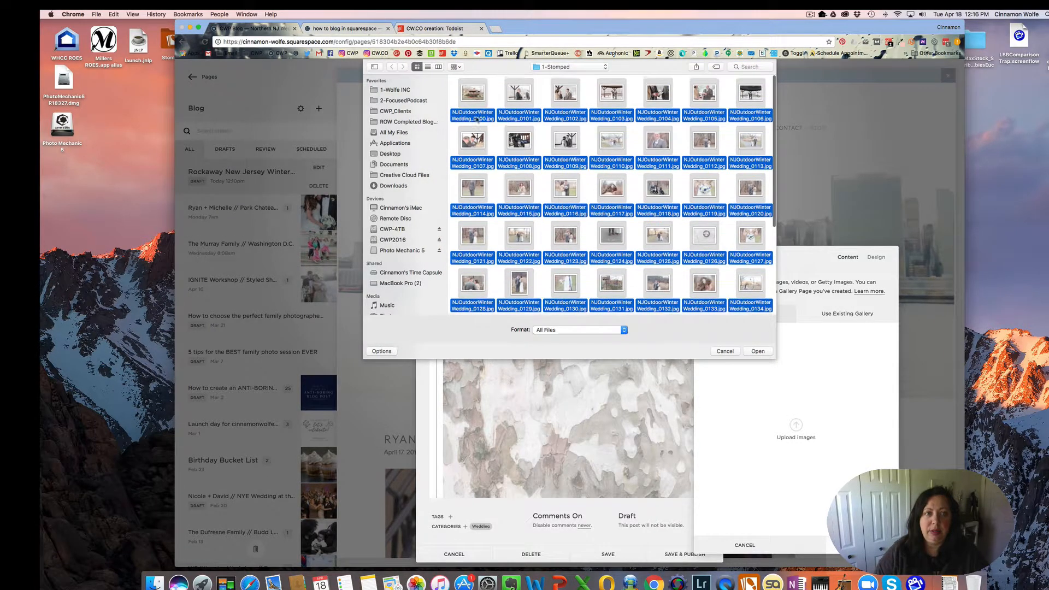
{"action": "left_click", "coordinate": [474, 114], "text": "super"}
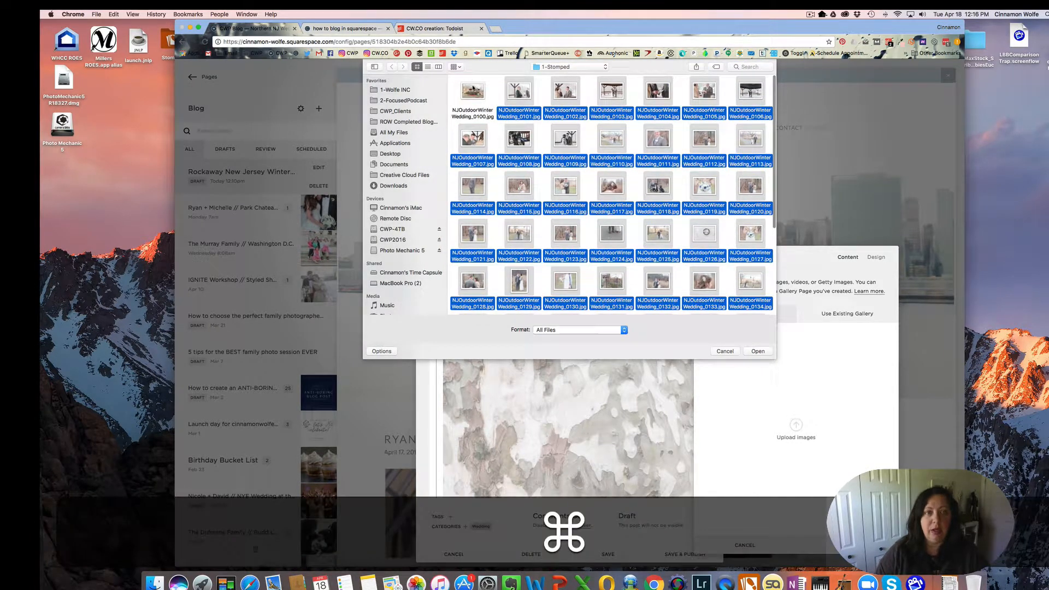
{"action": "left_click", "coordinate": [763, 352]}
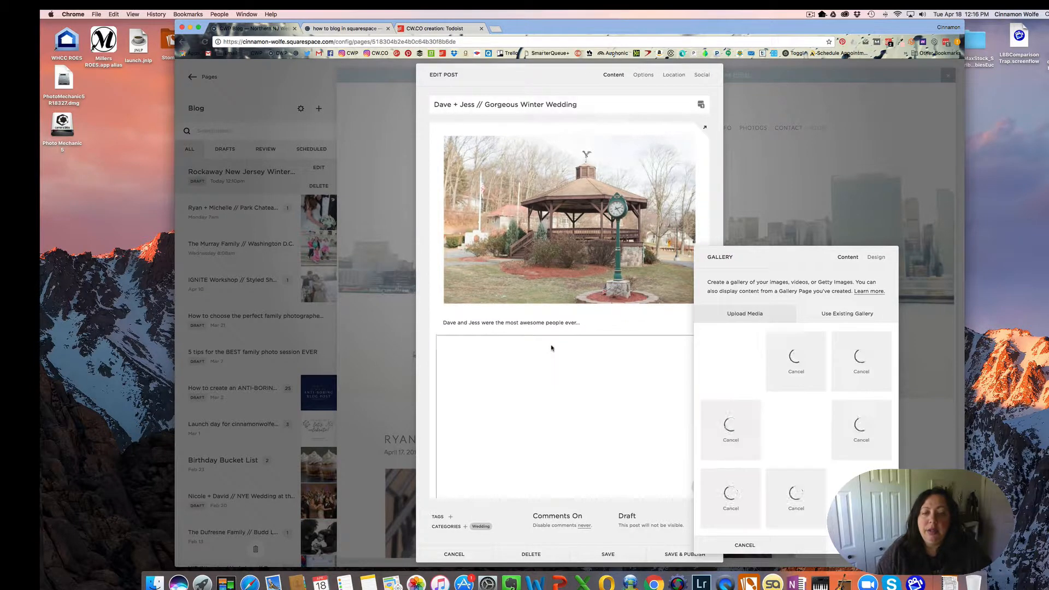
Turn off Show Title and Description in the design settings of the stacked gallery.
{"action": "scroll", "coordinate": [552, 348], "scroll_direction": "down", "scroll_amount": 2}
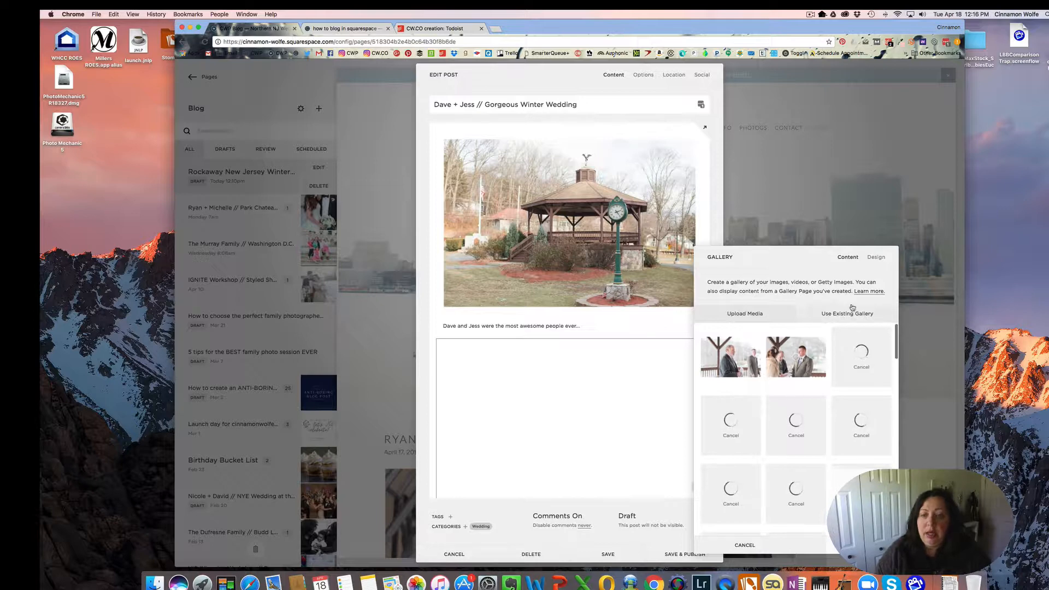
{"action": "scroll", "coordinate": [605, 375], "scroll_direction": "down", "scroll_amount": 1}
{"action": "scroll", "coordinate": [605, 374], "scroll_direction": "down", "scroll_amount": 2}
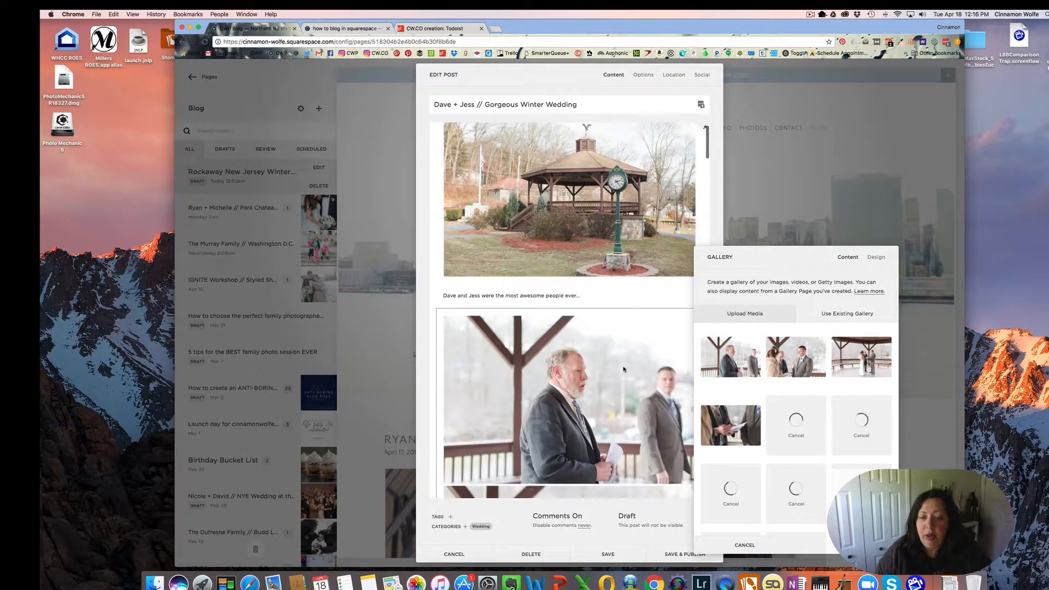
{"action": "left_click", "coordinate": [873, 259]}
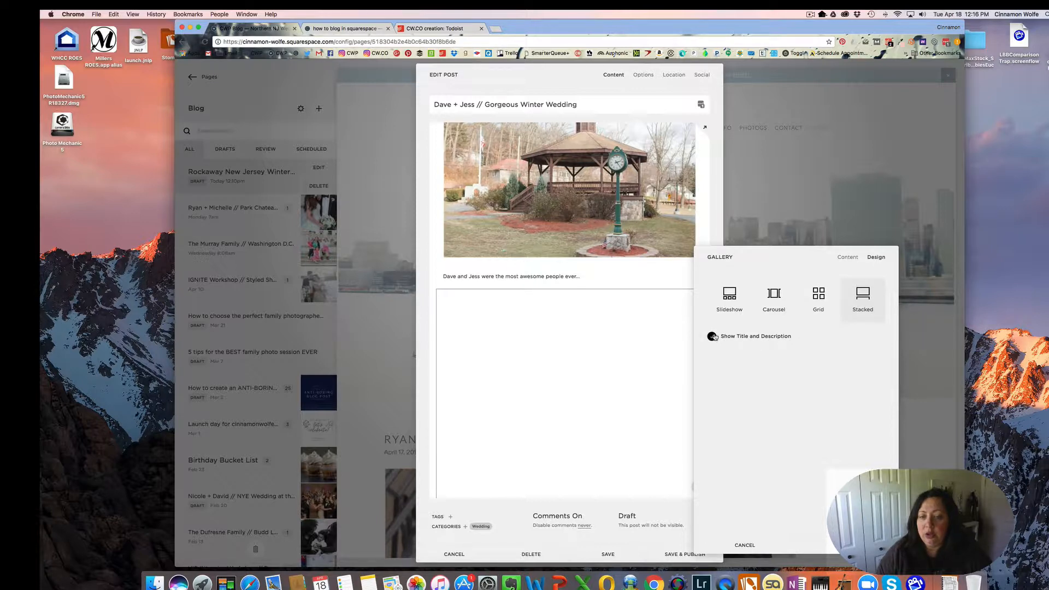
{"action": "left_click", "coordinate": [713, 336]}
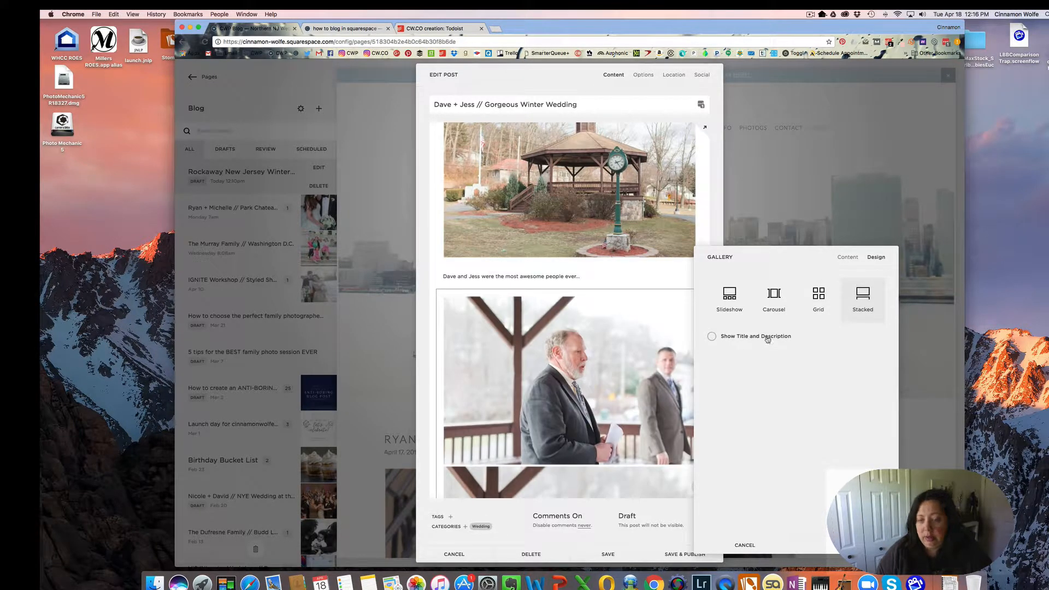
{"action": "scroll", "coordinate": [644, 394], "scroll_direction": "down", "scroll_amount": 10}
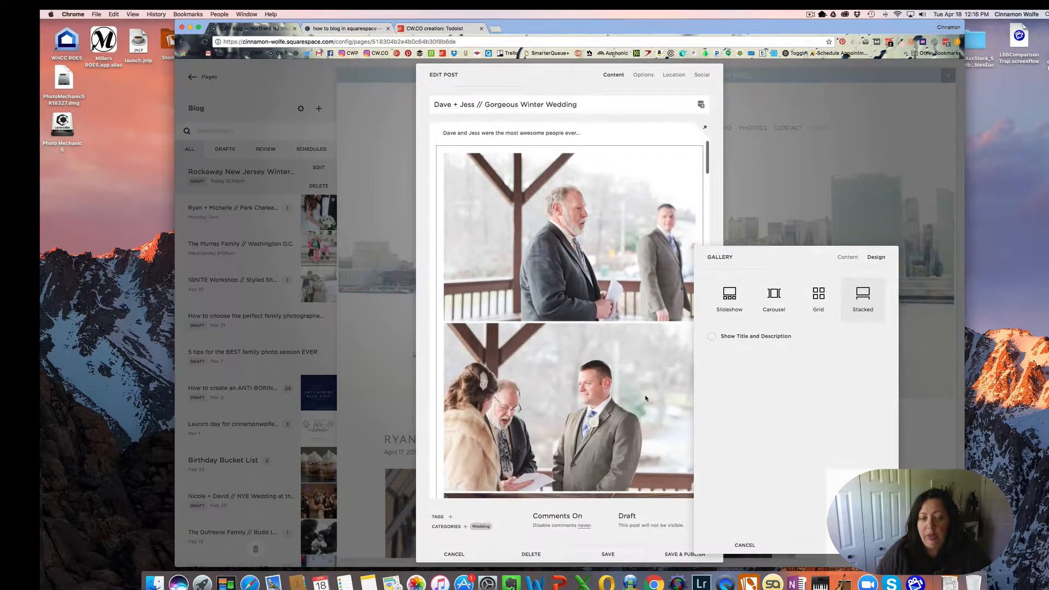
{"action": "scroll", "coordinate": [645, 399], "scroll_direction": "up", "scroll_amount": 8}
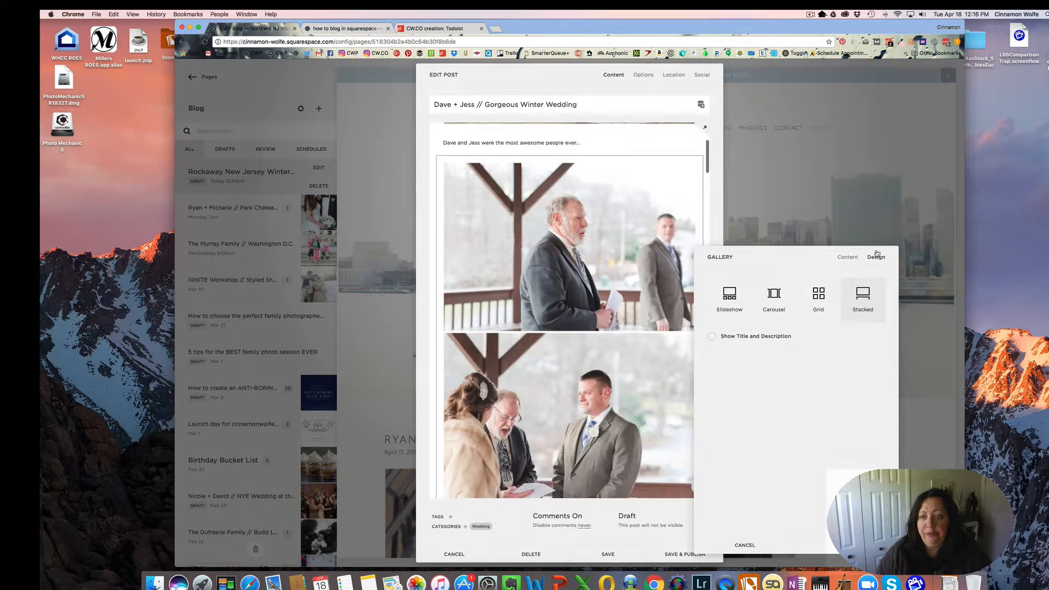
Title the first gallery image "Dad officiates ceremony for New Jersey winter wedding" and save it.
{"action": "left_click", "coordinate": [848, 256]}
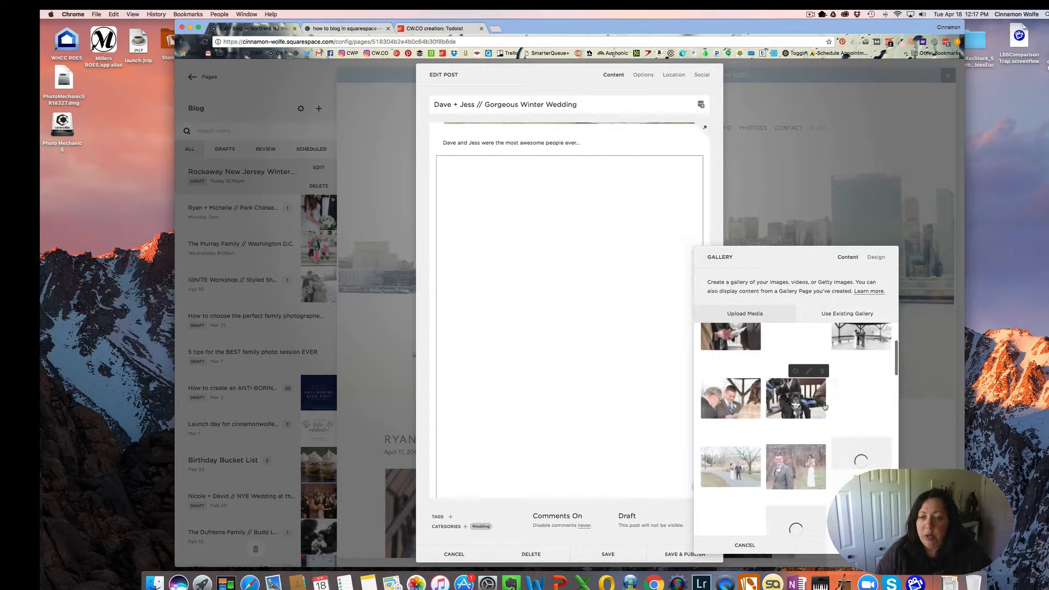
{"action": "scroll", "coordinate": [825, 406], "scroll_direction": "down", "scroll_amount": 1}
{"action": "scroll", "coordinate": [824, 407], "scroll_direction": "down", "scroll_amount": 3}
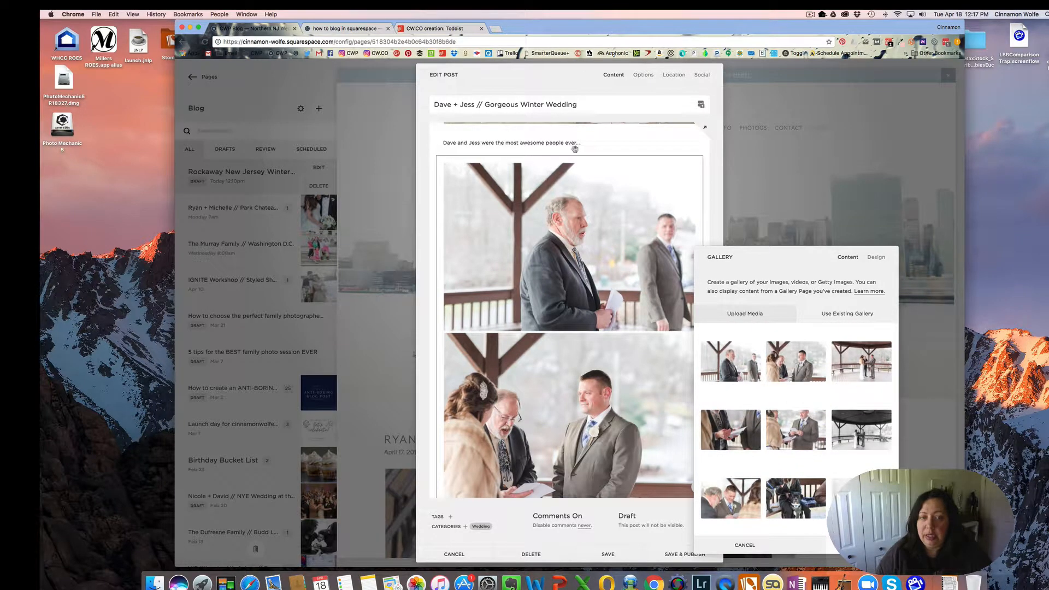
{"action": "mouse_move", "coordinate": [726, 340]}
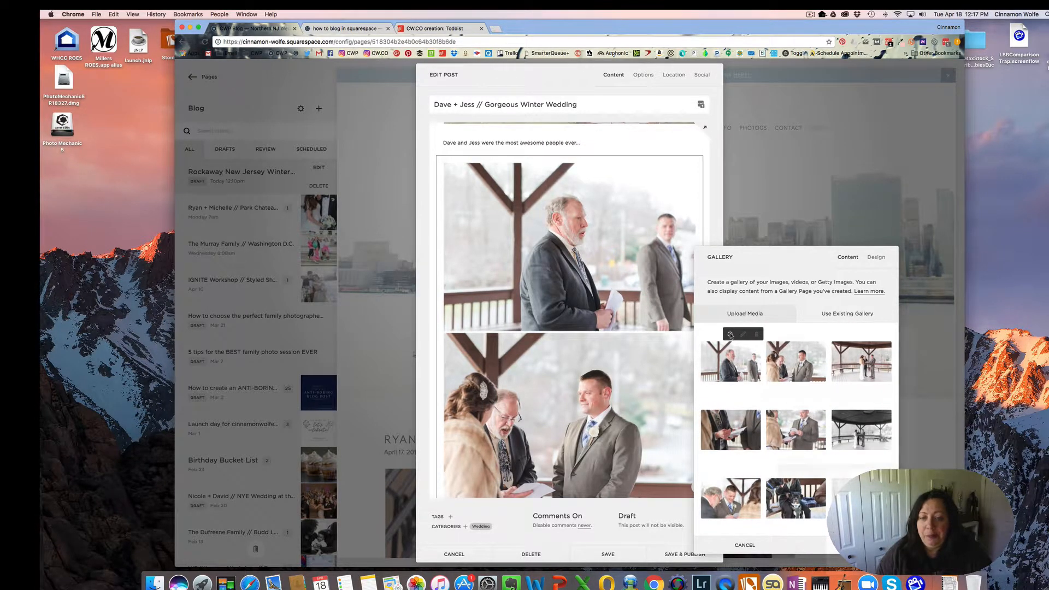
{"action": "left_click", "coordinate": [730, 335]}
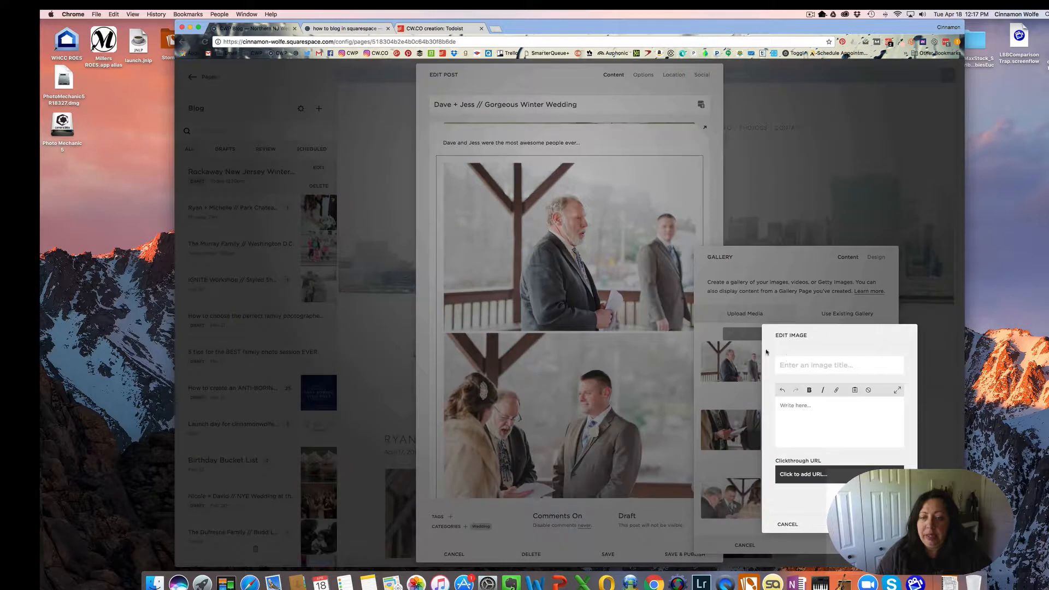
{"action": "left_click", "coordinate": [830, 367]}
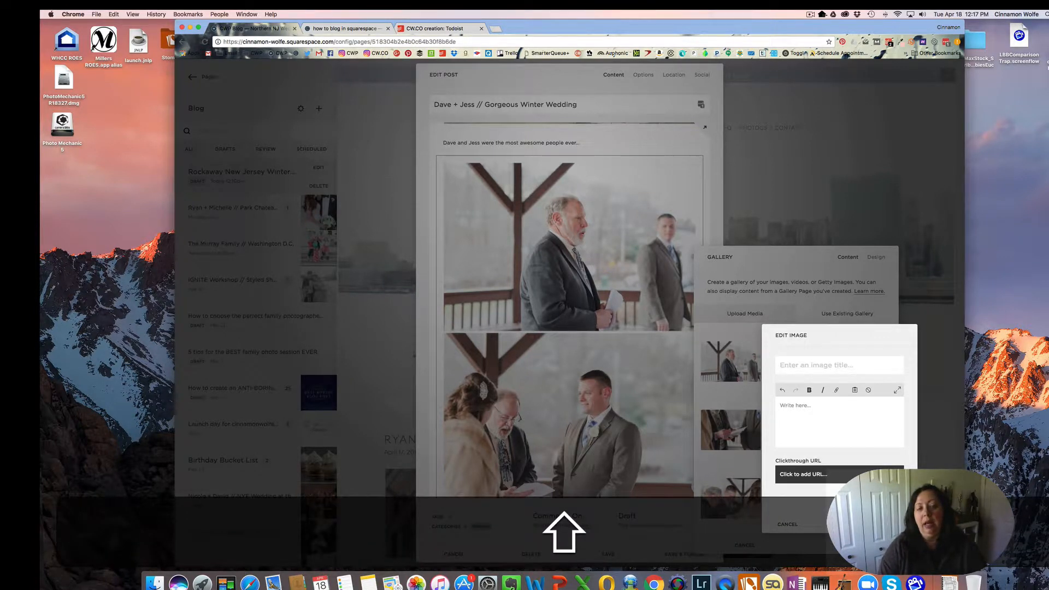
{"action": "type", "text": "Dad "}
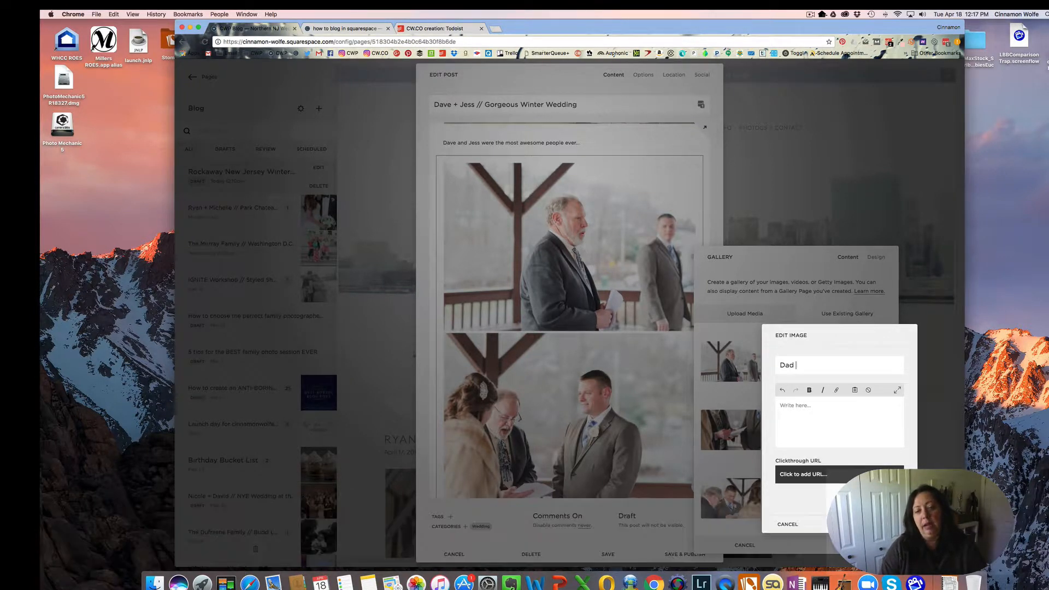
{"action": "type", "text": "officiates cerem"}
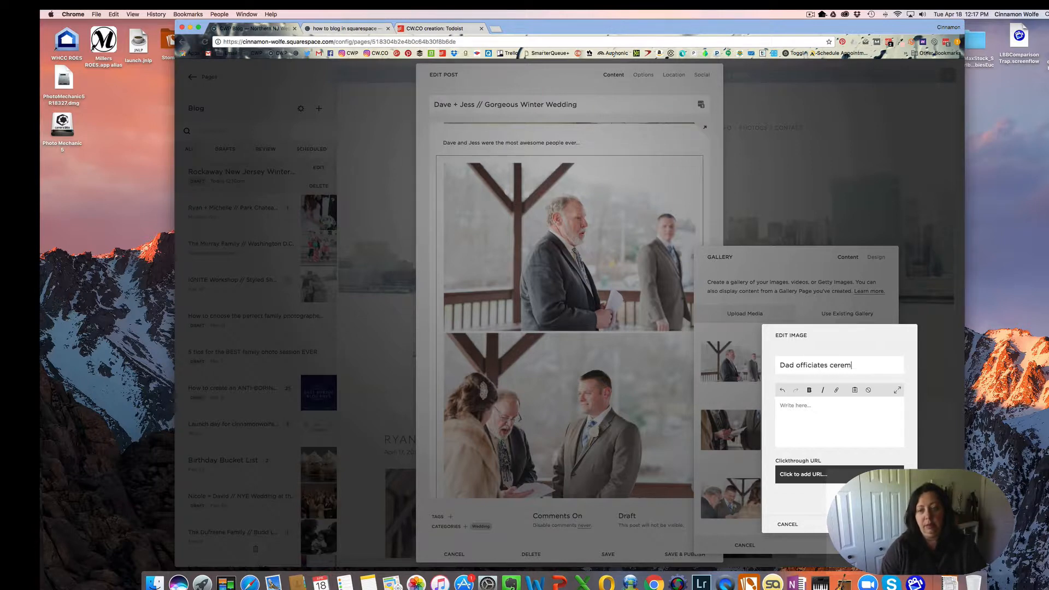
{"action": "type", "text": "ony for New jers"}
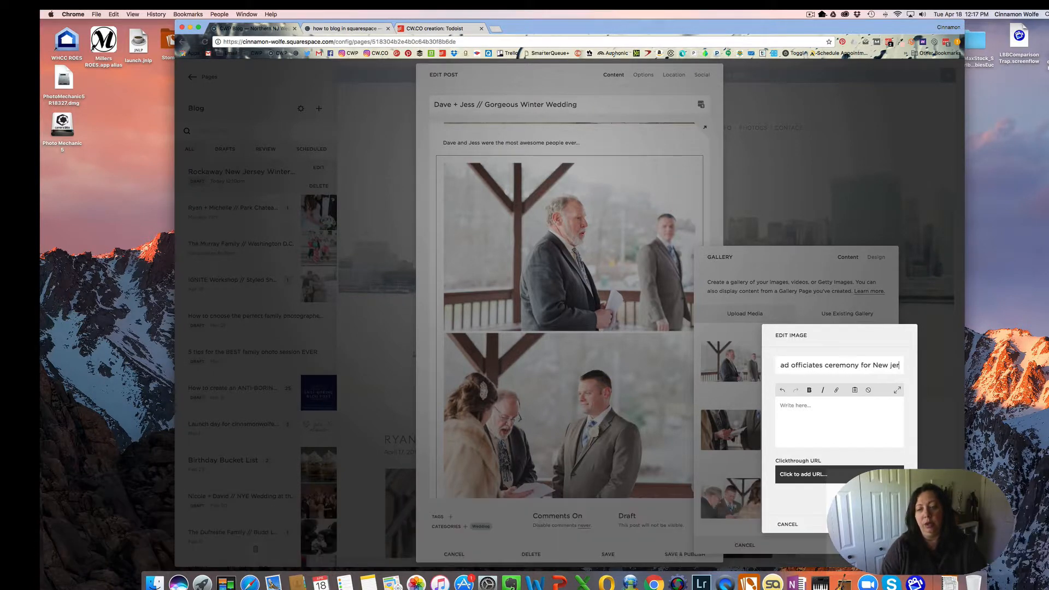
{"action": "key", "text": "BackSpace"}
{"action": "key", "text": "BackSpace"}
{"action": "key", "text": "BackSpace"}
{"action": "key", "text": "BackSpace"}
{"action": "type", "text": "Jersey w"}
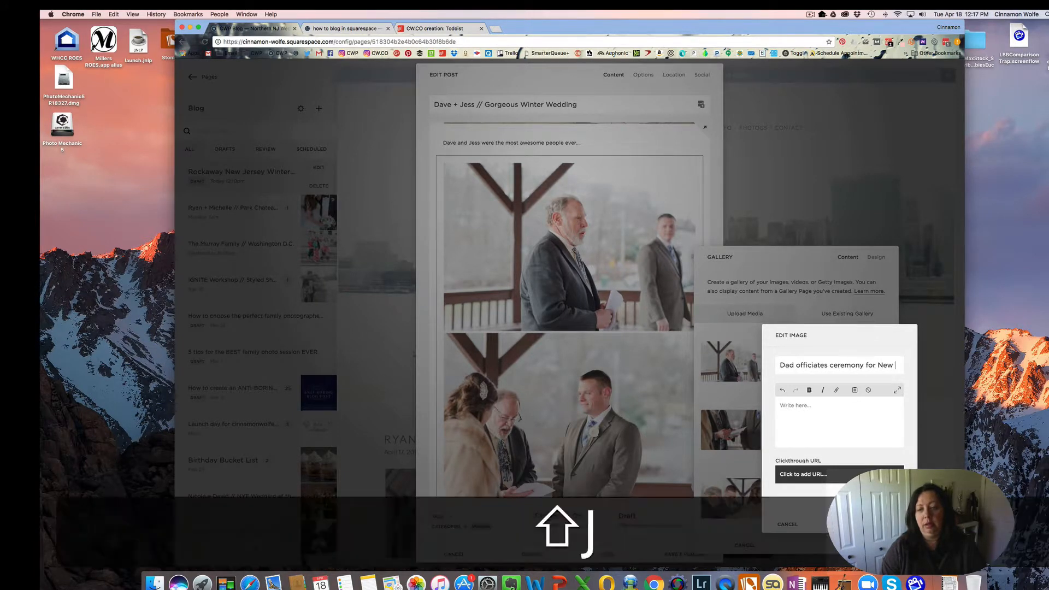
{"action": "type", "text": "inter wedding"}
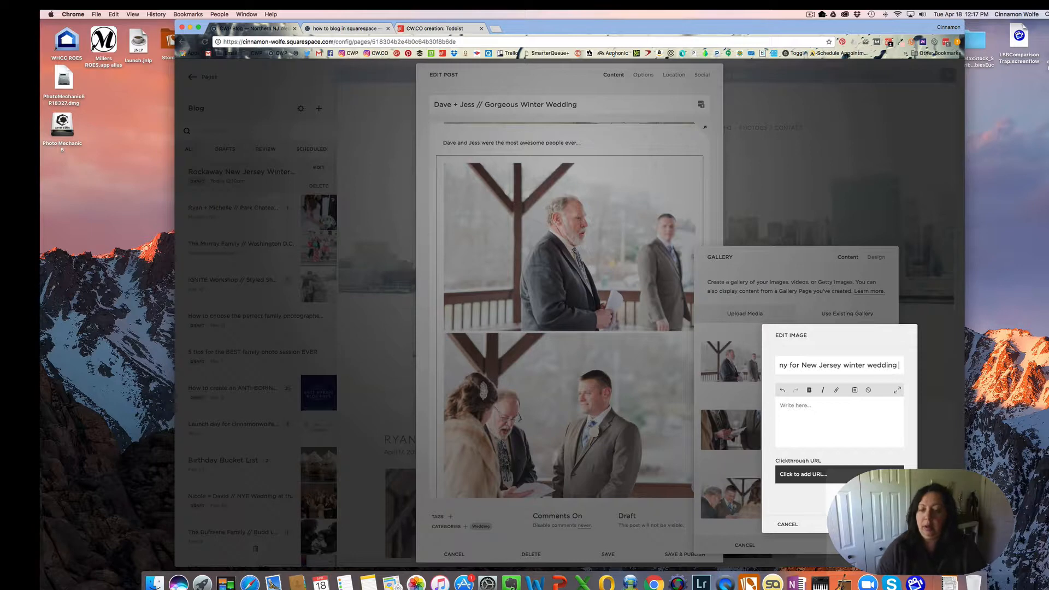
{"action": "left_click", "coordinate": [891, 524]}
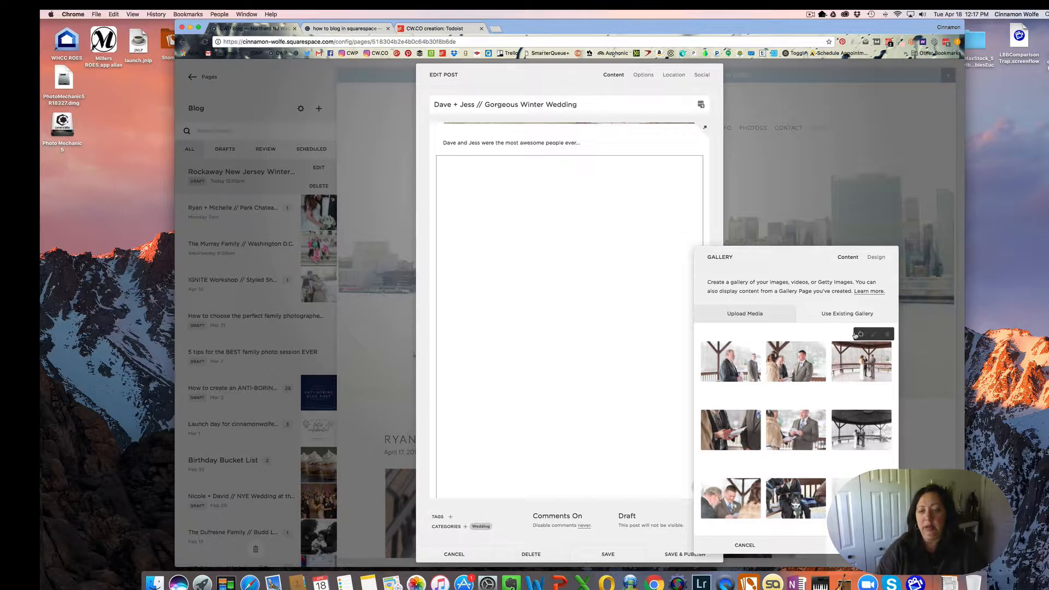
Review the gallery's uploaded thumbnails and examine the stacked photos in the post down to the summary carousel.
{"action": "scroll", "coordinate": [817, 408], "scroll_direction": "down", "scroll_amount": 3}
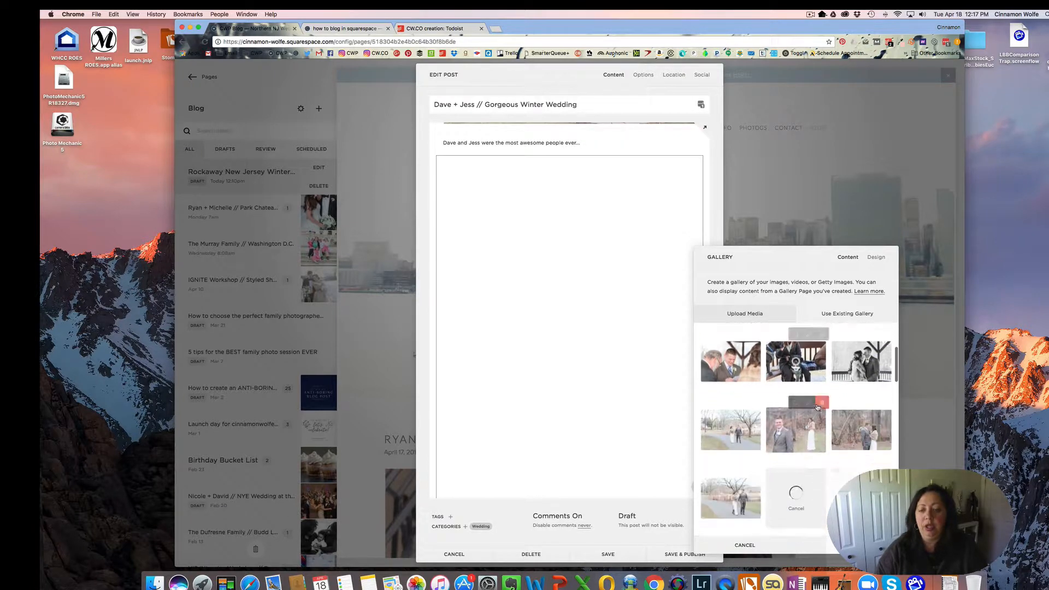
{"action": "scroll", "coordinate": [817, 407], "scroll_direction": "down", "scroll_amount": 3}
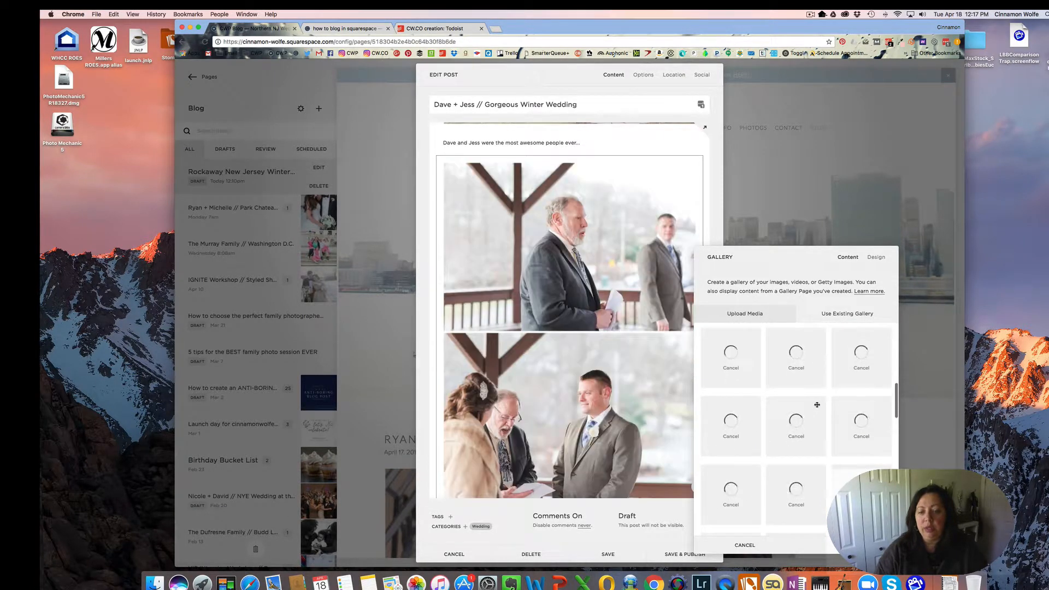
{"action": "scroll", "coordinate": [816, 404], "scroll_direction": "down", "scroll_amount": 2}
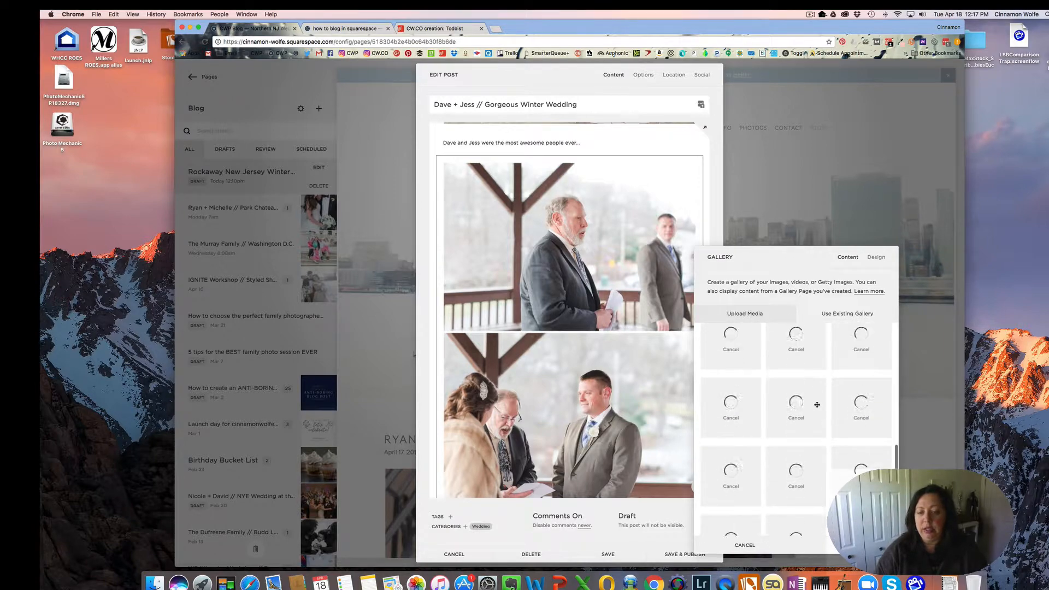
{"action": "scroll", "coordinate": [817, 405], "scroll_direction": "down", "scroll_amount": 2}
{"action": "scroll", "coordinate": [595, 403], "scroll_direction": "down", "scroll_amount": 15}
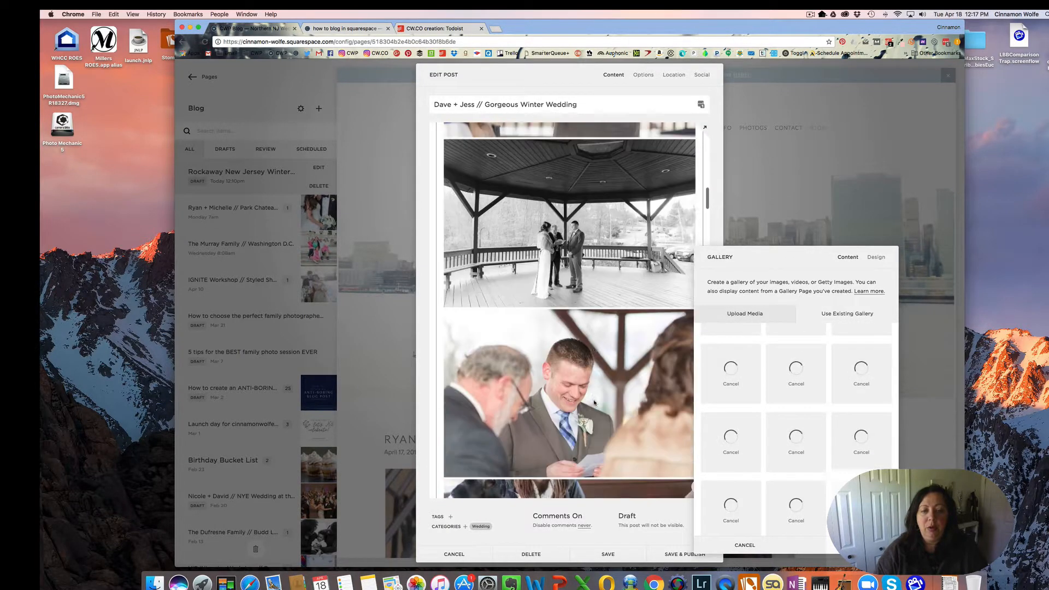
{"action": "scroll", "coordinate": [593, 399], "scroll_direction": "down", "scroll_amount": 10}
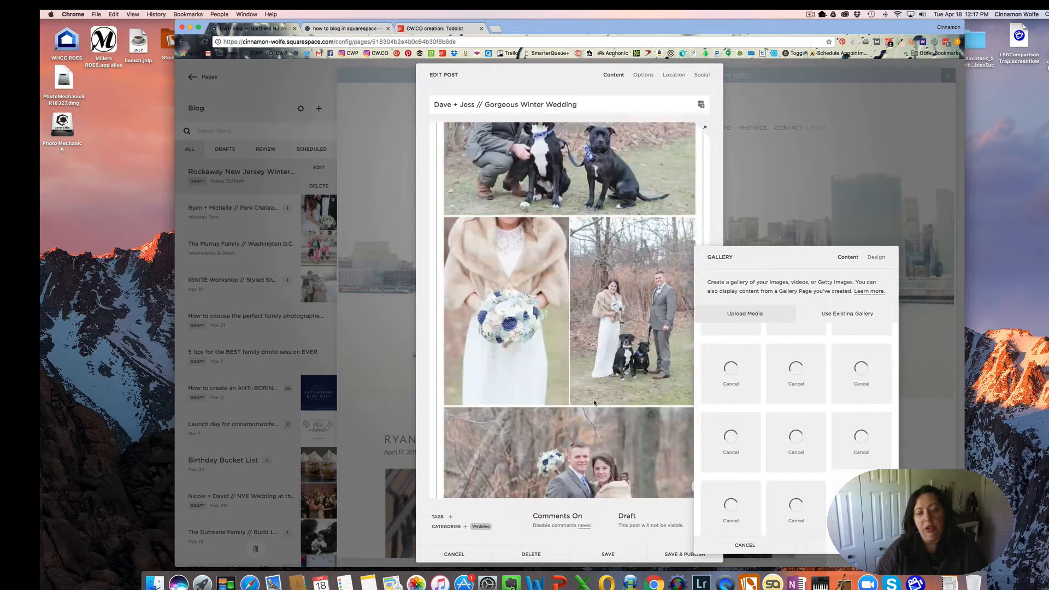
{"action": "scroll", "coordinate": [575, 369], "scroll_direction": "down", "scroll_amount": 15}
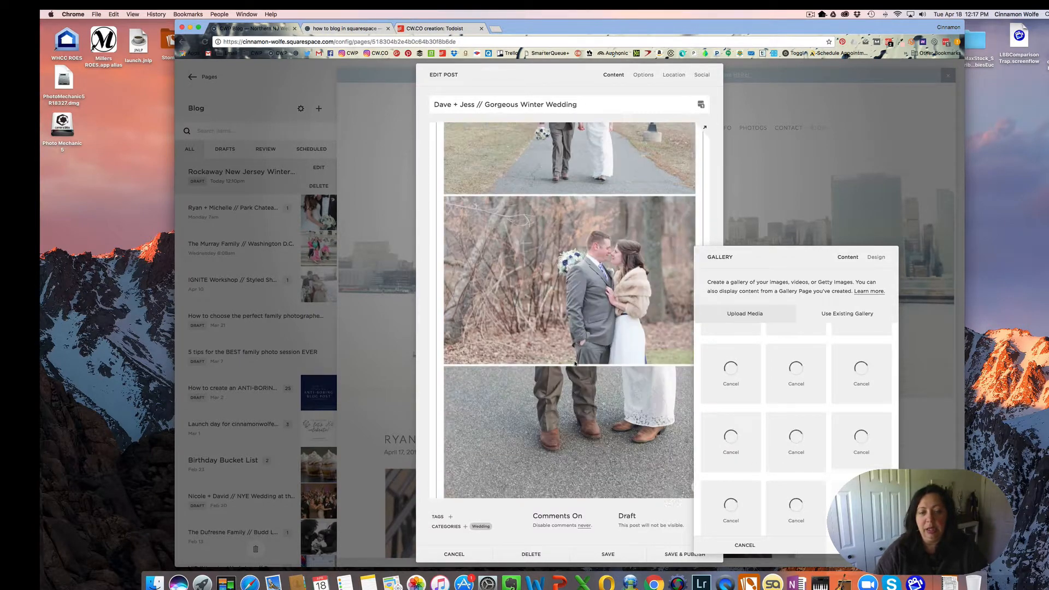
{"action": "scroll", "coordinate": [574, 362], "scroll_direction": "down", "scroll_amount": 12}
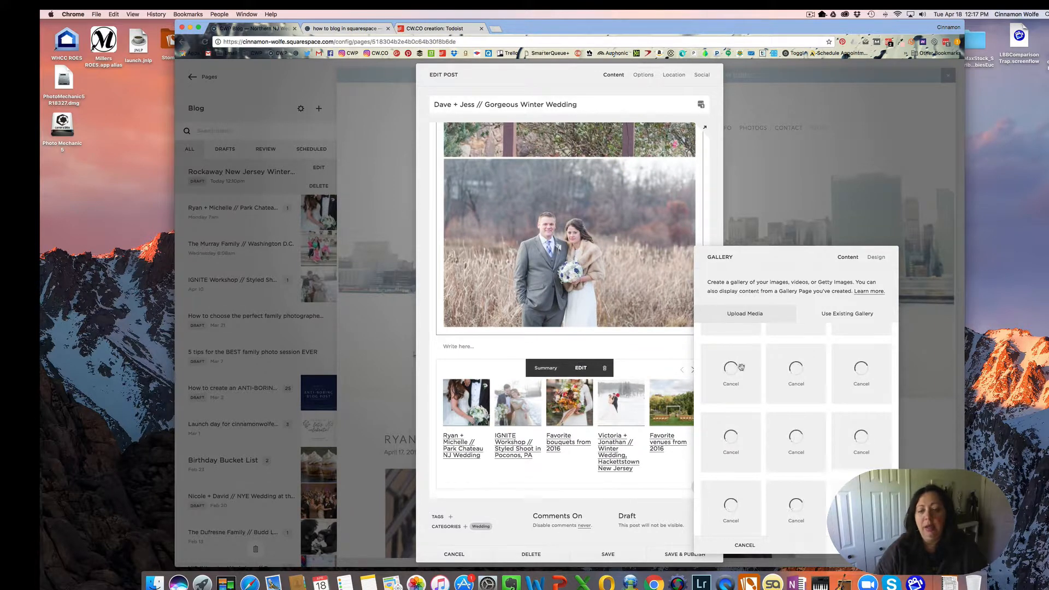
Close the gallery settings and enter "Vendors:" in the empty text block between the gallery and the summary carousel.
{"action": "left_click", "coordinate": [580, 334]}
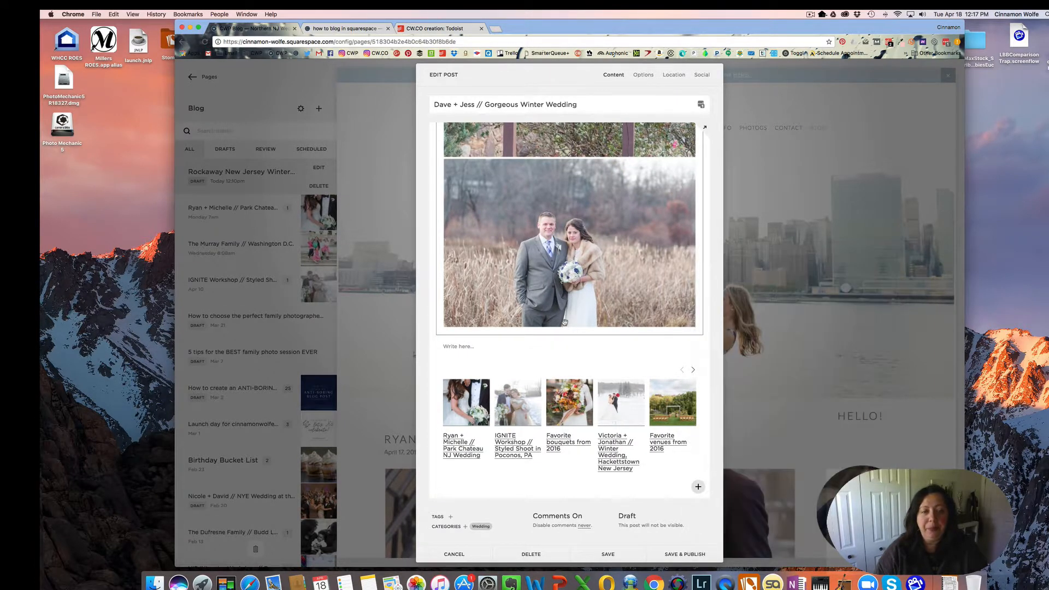
{"action": "left_click", "coordinate": [458, 345]}
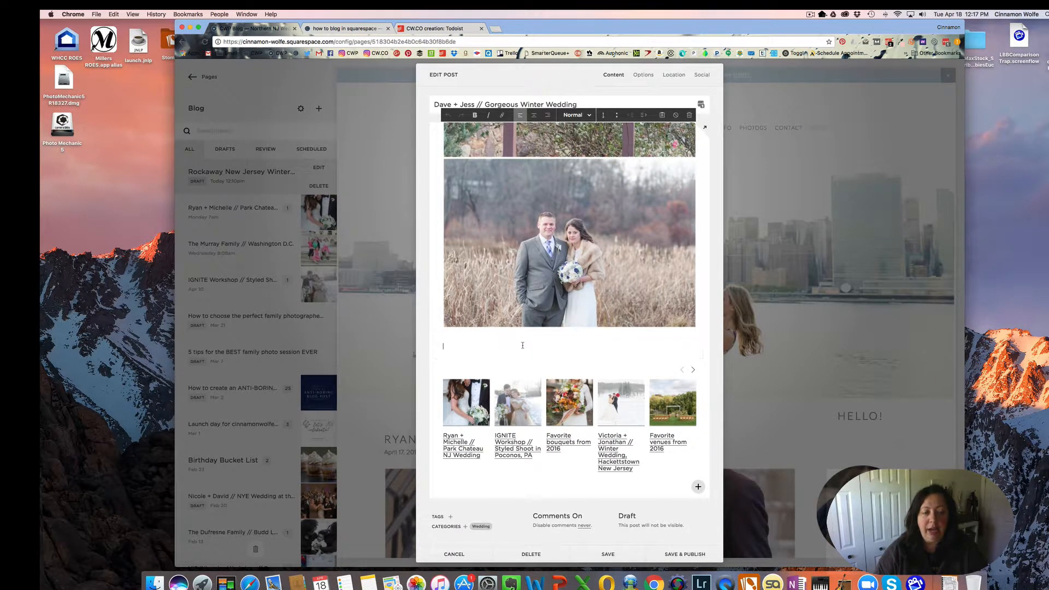
{"action": "type", "text": "Vendors:"}
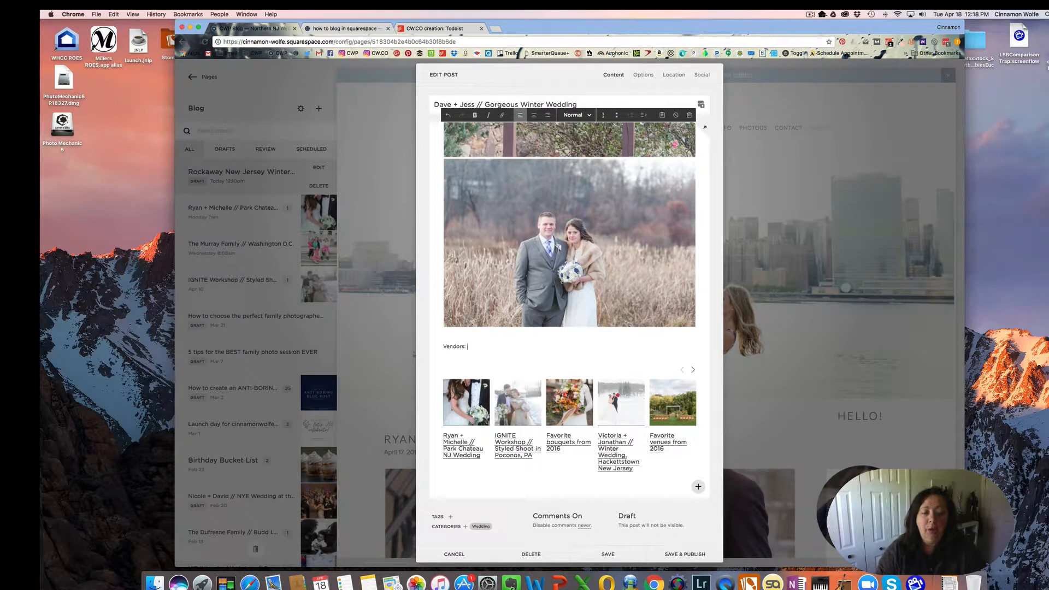
{"action": "left_click_drag", "start_coordinate": [470, 350], "coordinate": [436, 347]}
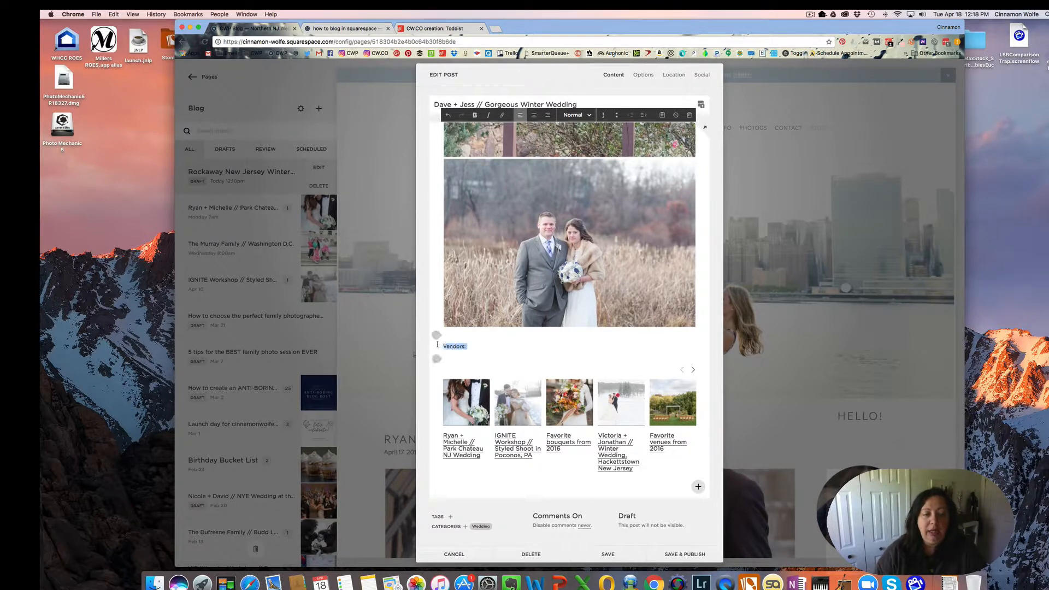
{"action": "left_click", "coordinate": [503, 115]}
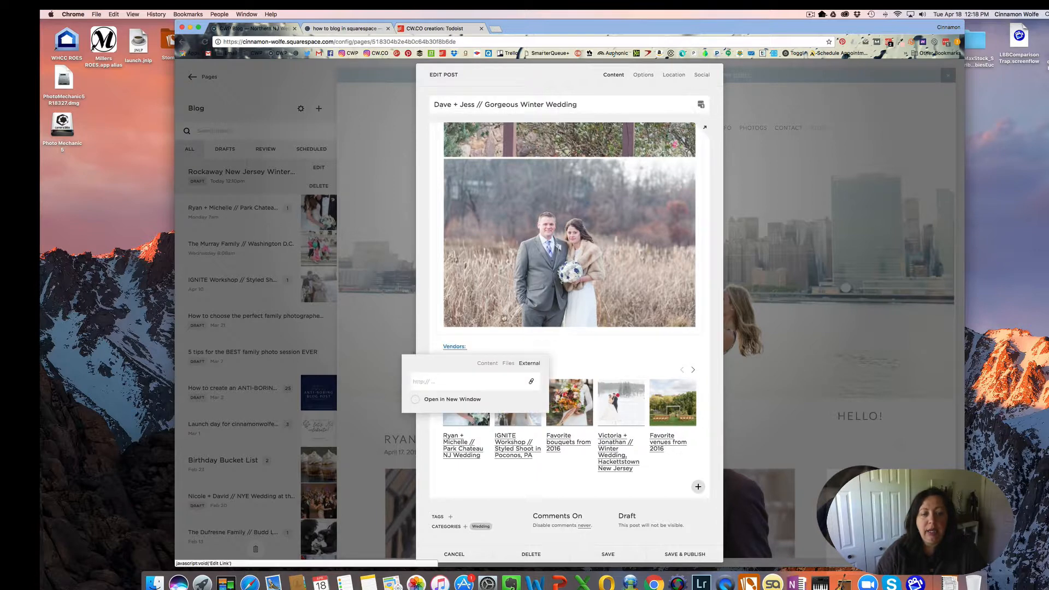
{"action": "left_click", "coordinate": [618, 344]}
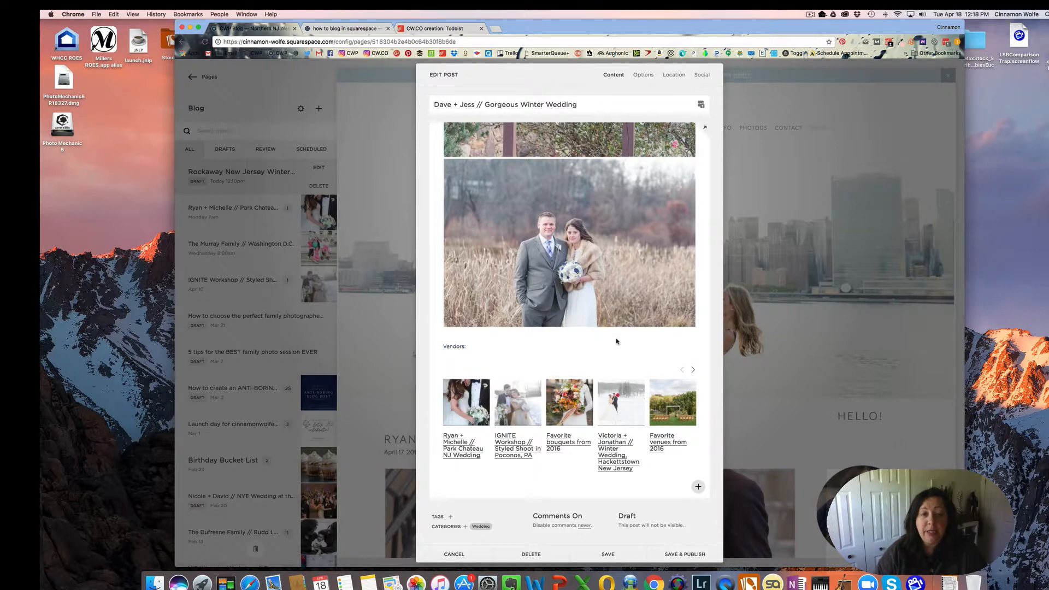
Change the post's status from Draft to Scheduled, set it to publish on April 24, 2017 at 8:00 PM, and save it.
{"action": "scroll", "coordinate": [616, 341], "scroll_direction": "up", "scroll_amount": 10}
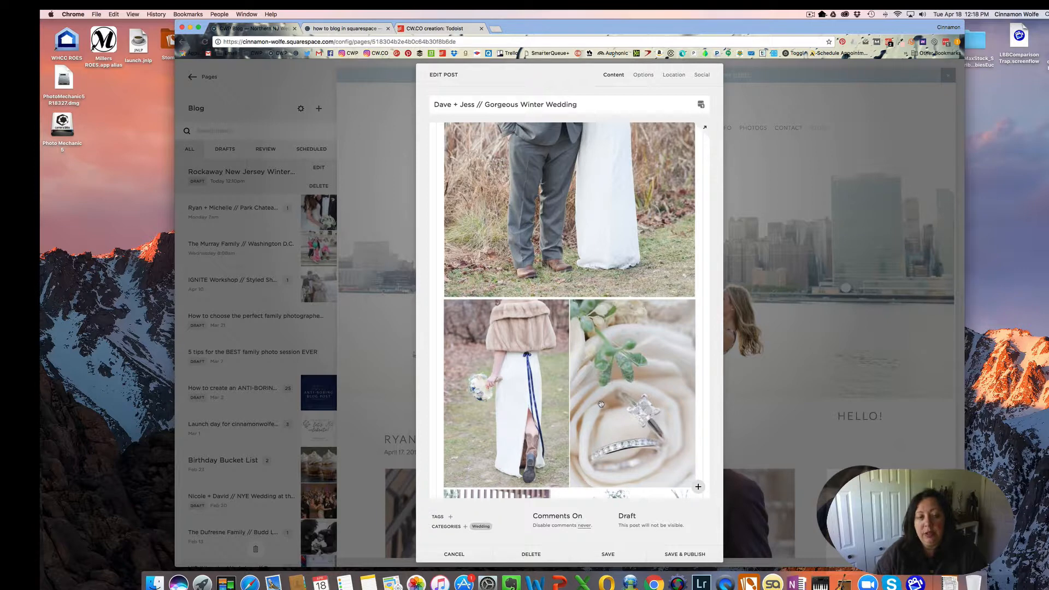
{"action": "left_click", "coordinate": [624, 517]}
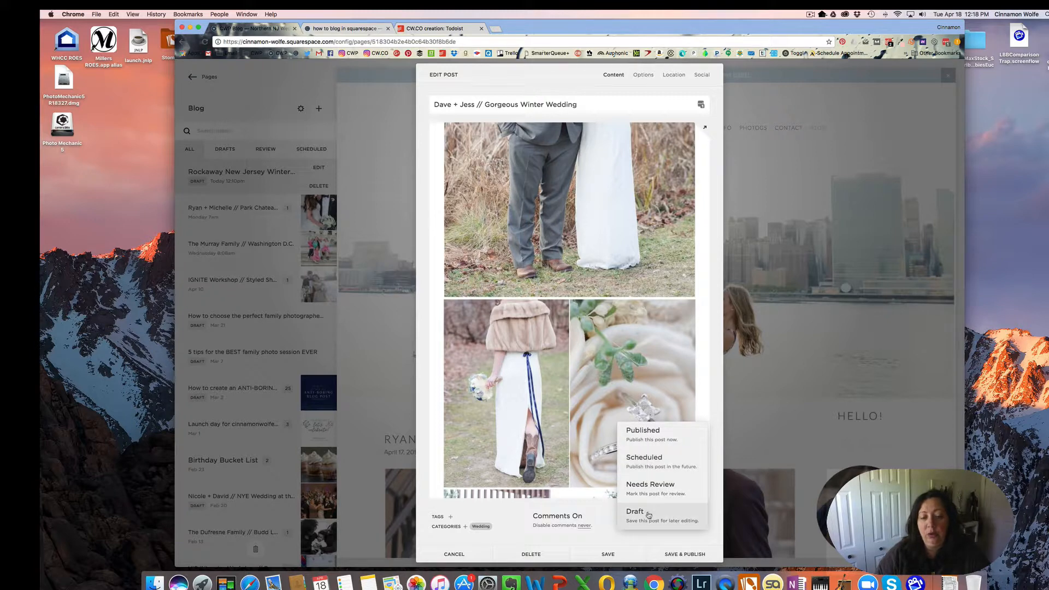
{"action": "left_click", "coordinate": [641, 459]}
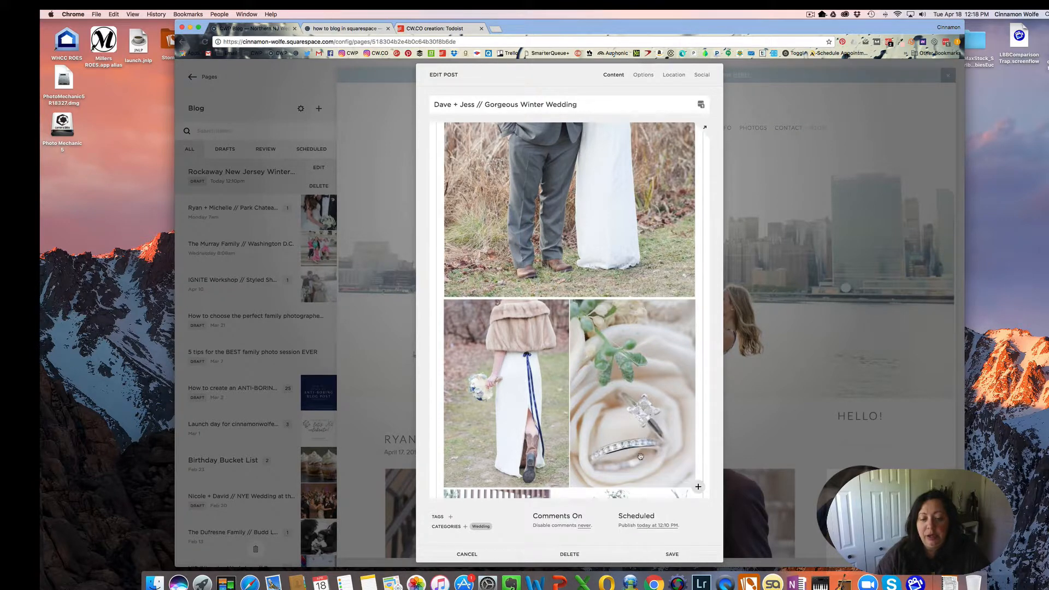
{"action": "left_click", "coordinate": [655, 526]}
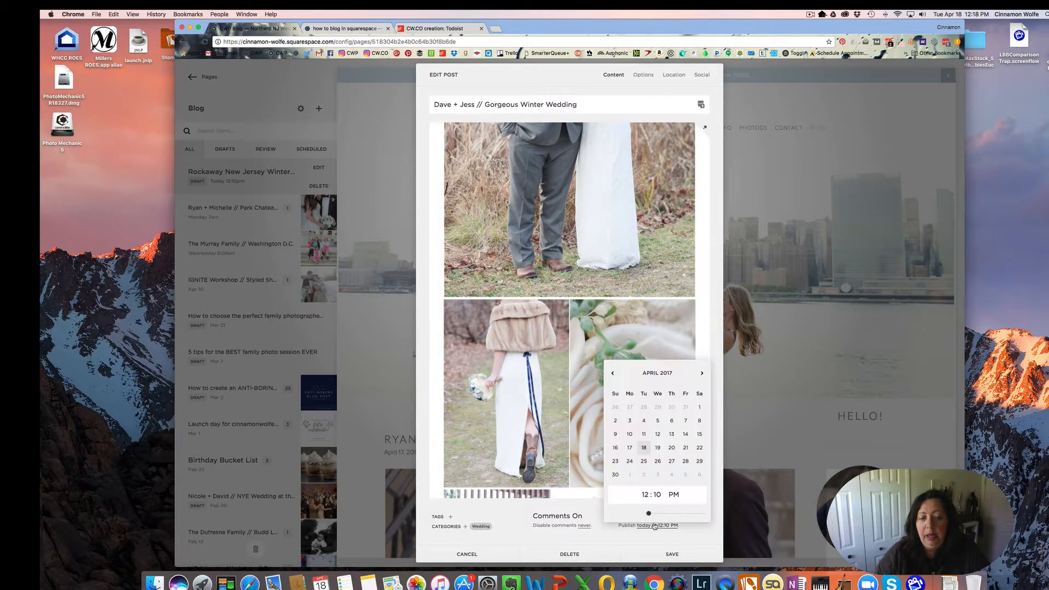
{"action": "left_click", "coordinate": [630, 462]}
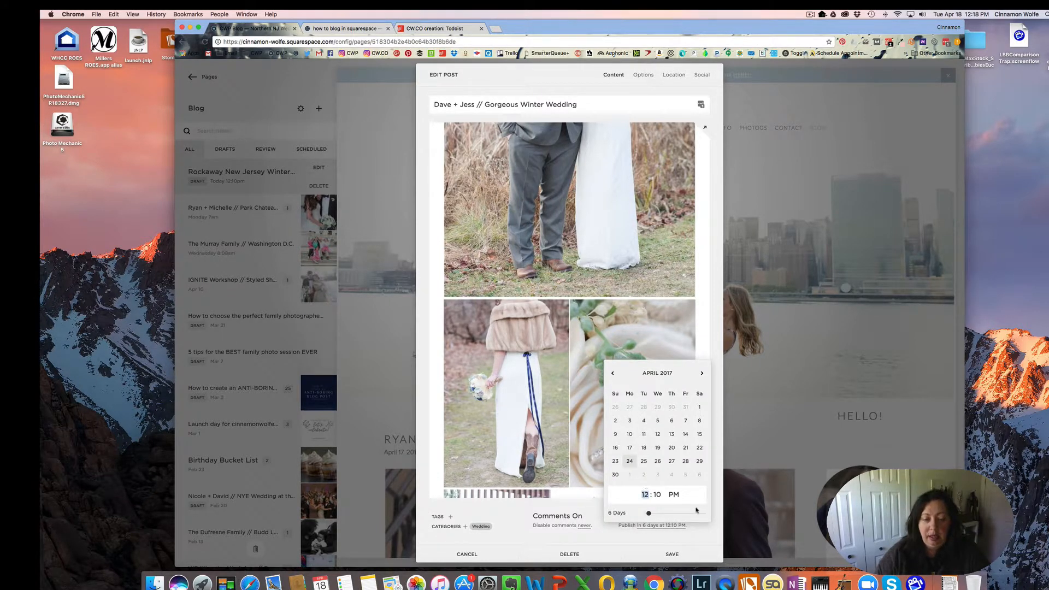
{"action": "type", "text": "8:"}
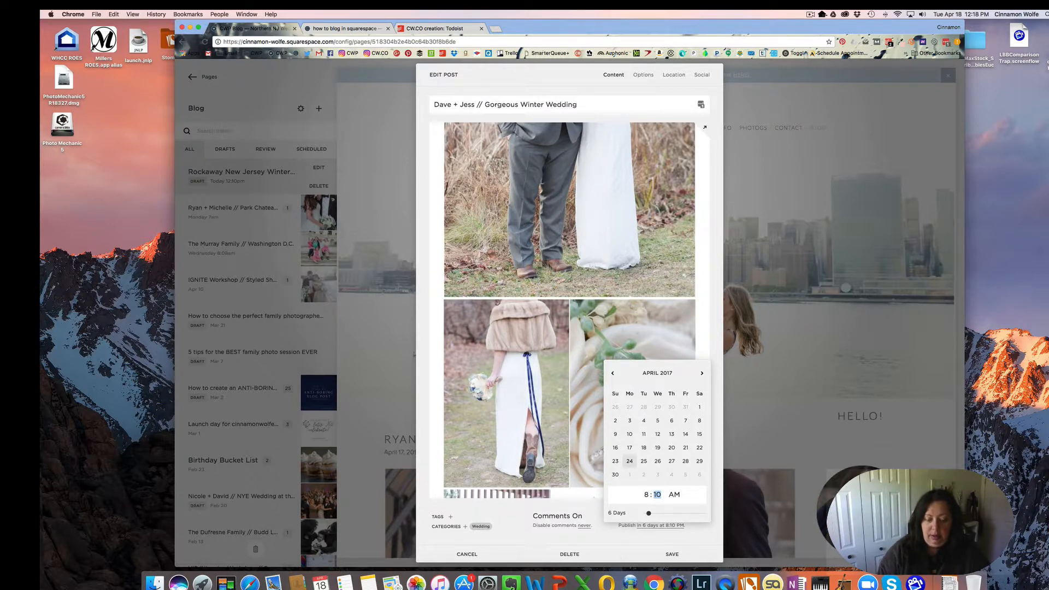
{"action": "type", "text": "00"}
{"action": "left_click", "coordinate": [600, 536]}
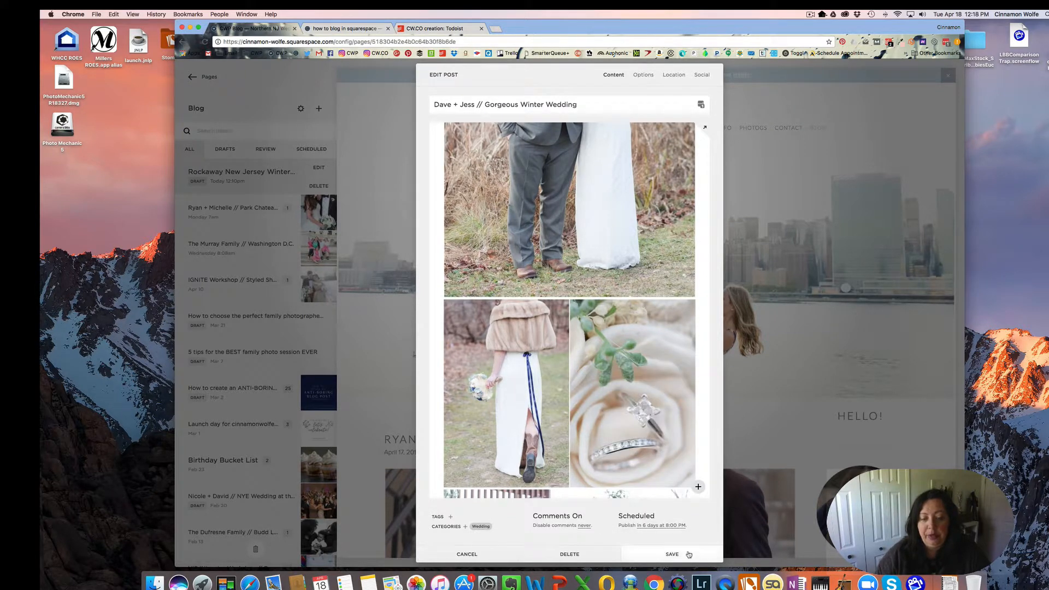
{"action": "left_click", "coordinate": [688, 554]}
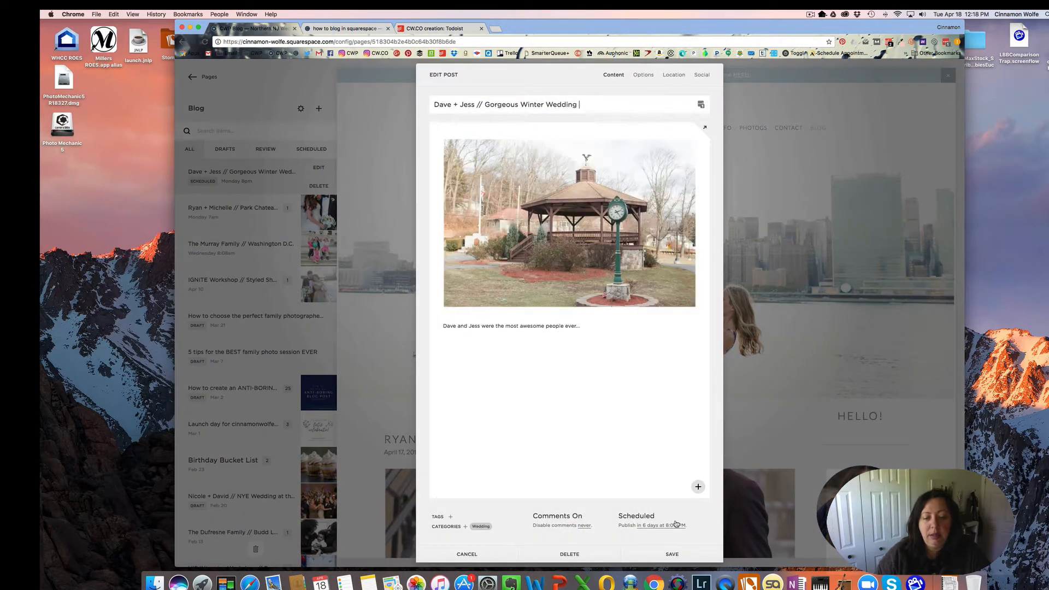
Reopen the scheduled post's publish date settings, change the time to 8:00 AM, and save the post.
{"action": "left_click", "coordinate": [677, 524]}
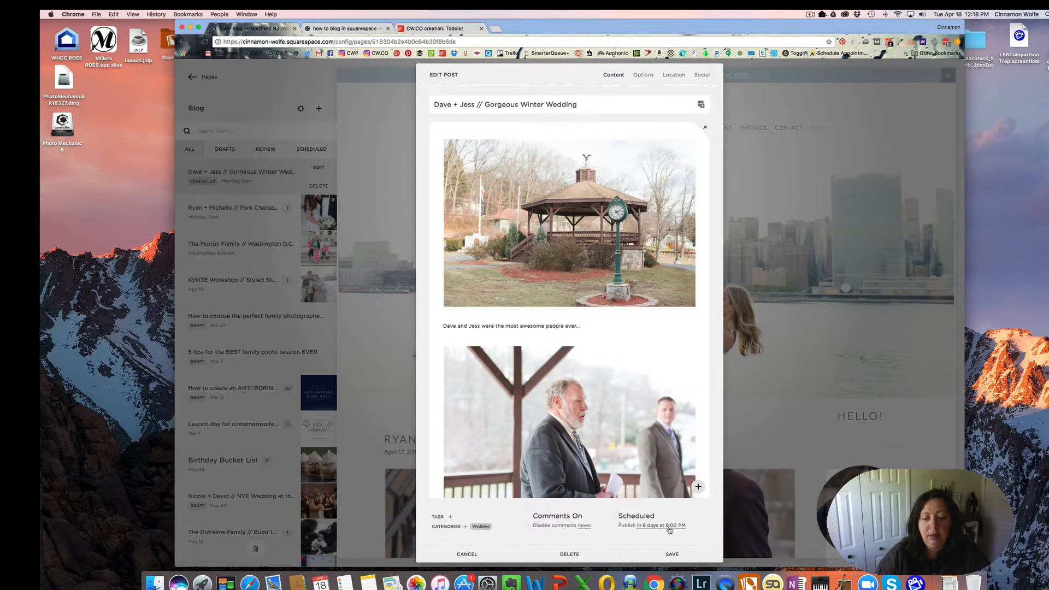
{"action": "left_click", "coordinate": [669, 527]}
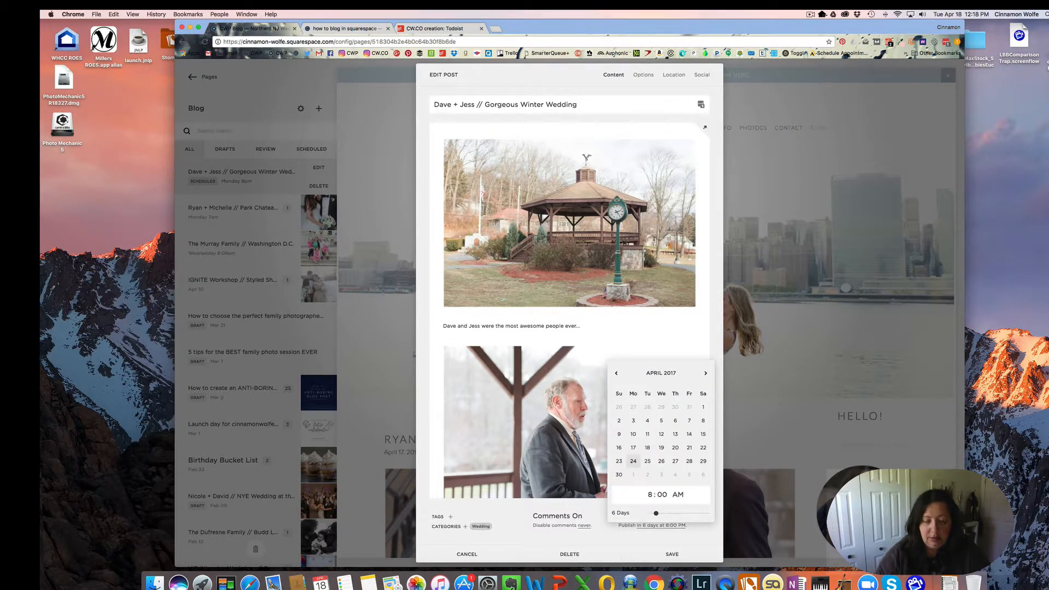
{"action": "left_click", "coordinate": [672, 553]}
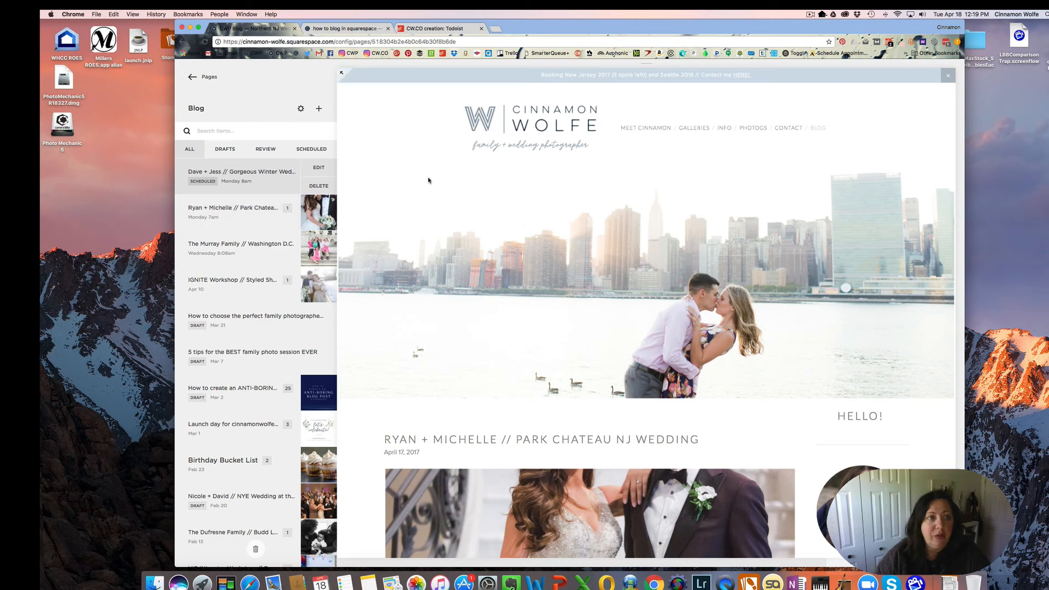
{"action": "left_click", "coordinate": [809, 15]}
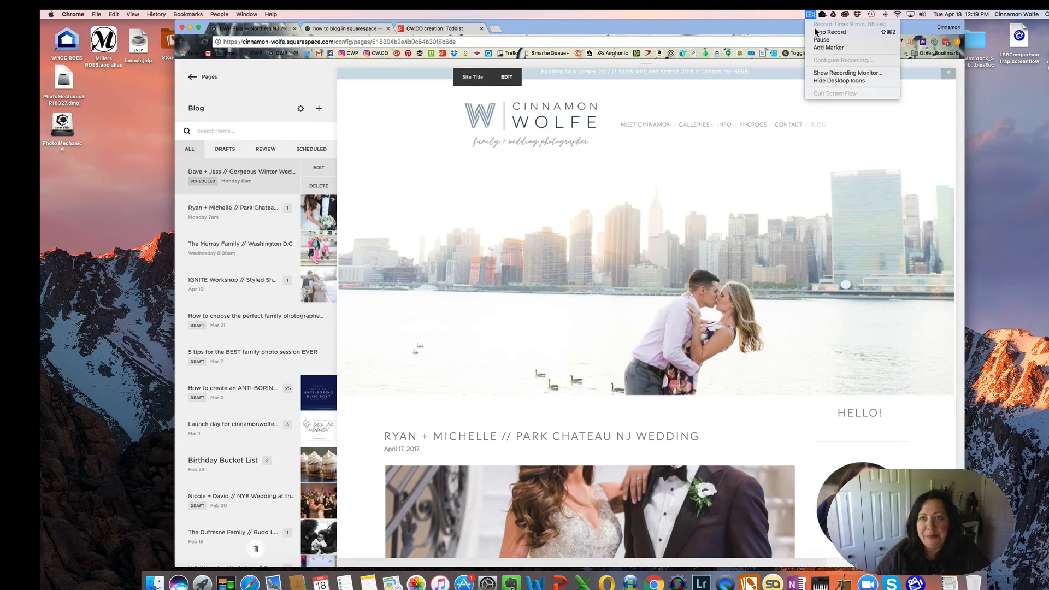